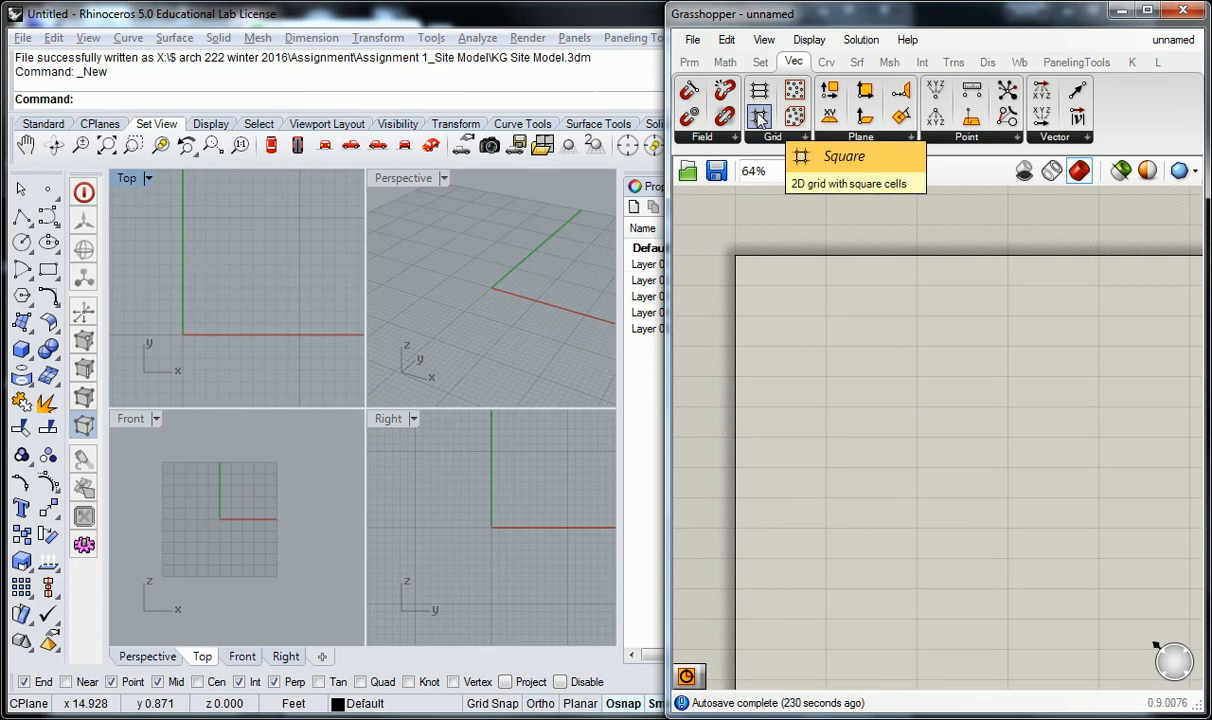
- Place a Square grid component on the Grasshopper canvas
left_click_drag(759, 117, 860, 400)
scroll(800, 330, "up", 2)
left_click(792, 302)
scroll(906, 394, "down", 2)
left_click(886, 366)
left_click(827, 330)
scroll(827, 332, "up", 2)
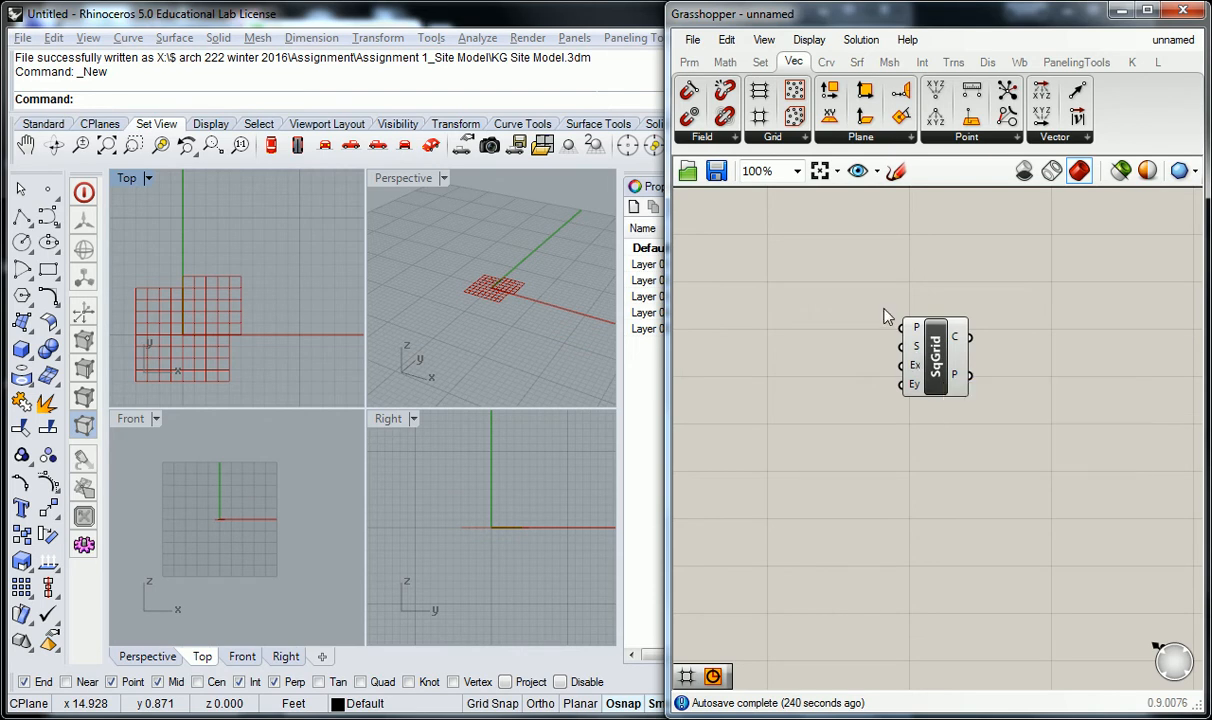
- Add an integer number slider ranging from 0 to 10 with value 5 and connect it to the square grid's Size input
scroll(884, 315, "down", 1)
double_click(799, 344)
type("0<5<10")
key("Return")
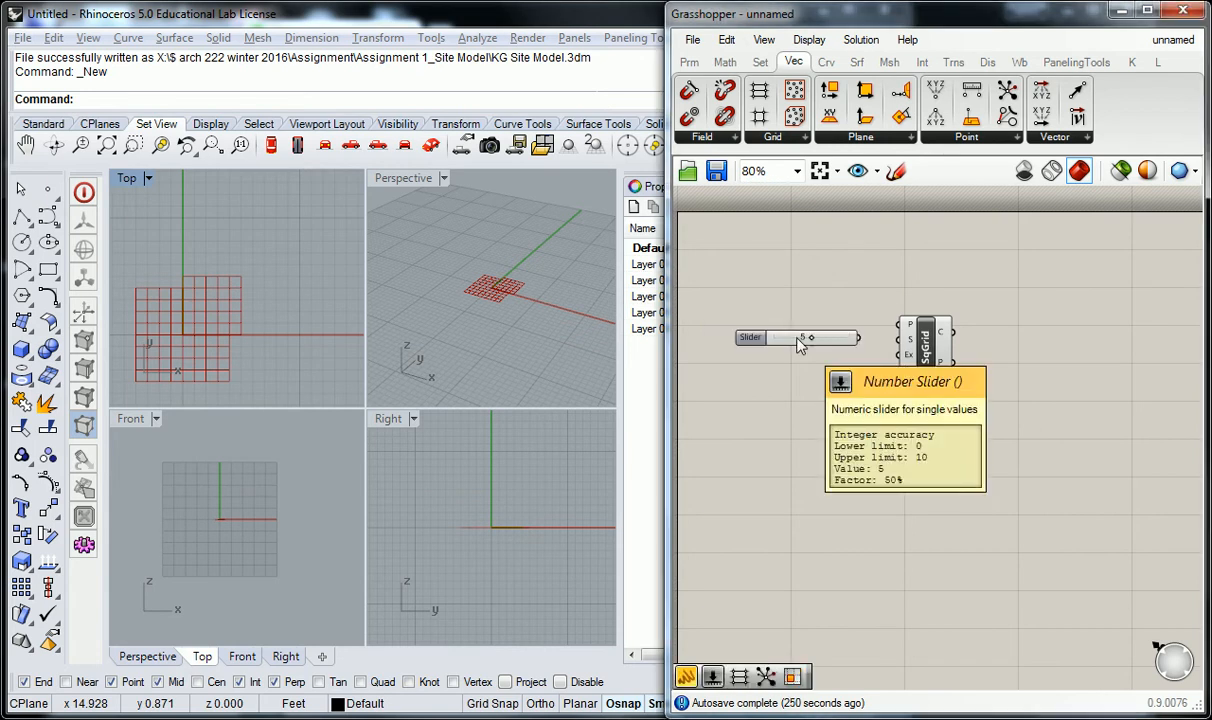
left_click_drag(858, 338, 899, 339)
left_click(752, 341)
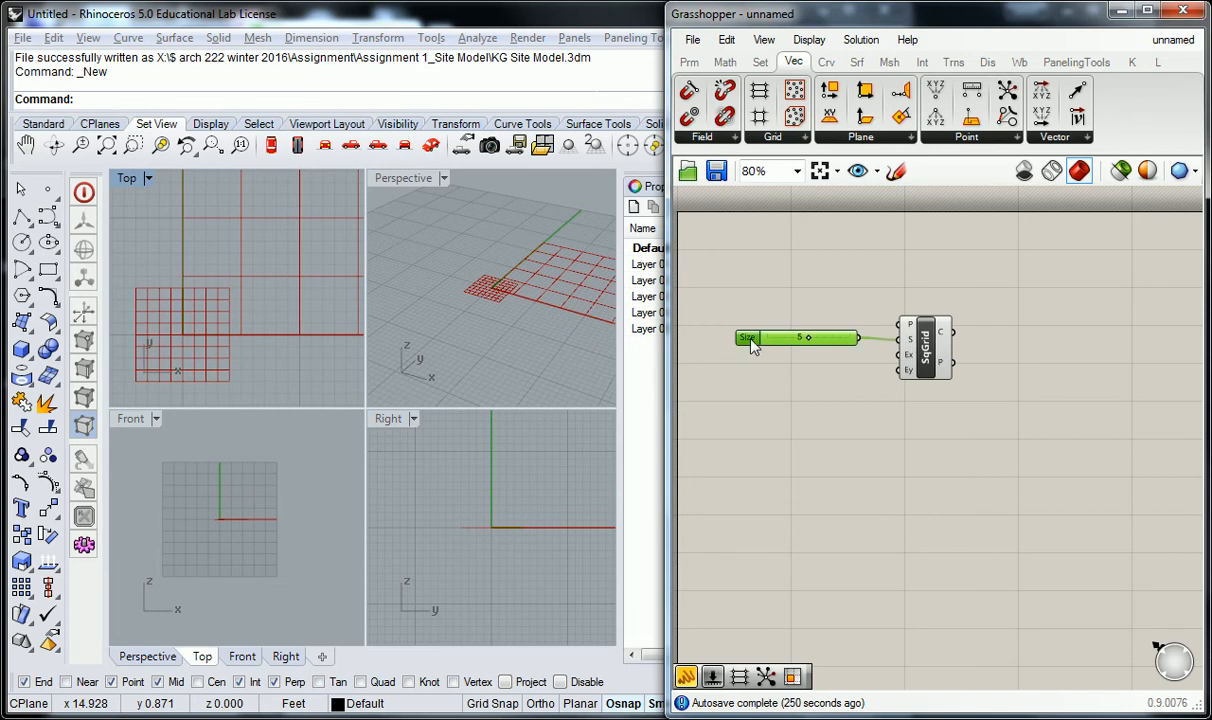
- Duplicate the Size slider, place the copy below it, and connect it to the square grid's Extent X input
key("ctrl+c")
key("ctrl+v")
left_click_drag(753, 343, 758, 360)
left_click_drag(859, 360, 899, 355)
- Make another slider copy below the Extent X slider and connect it to the square grid's Extent Y input
left_click_drag(763, 359, 766, 385)
key("ctrl+c")
key("ctrl+v")
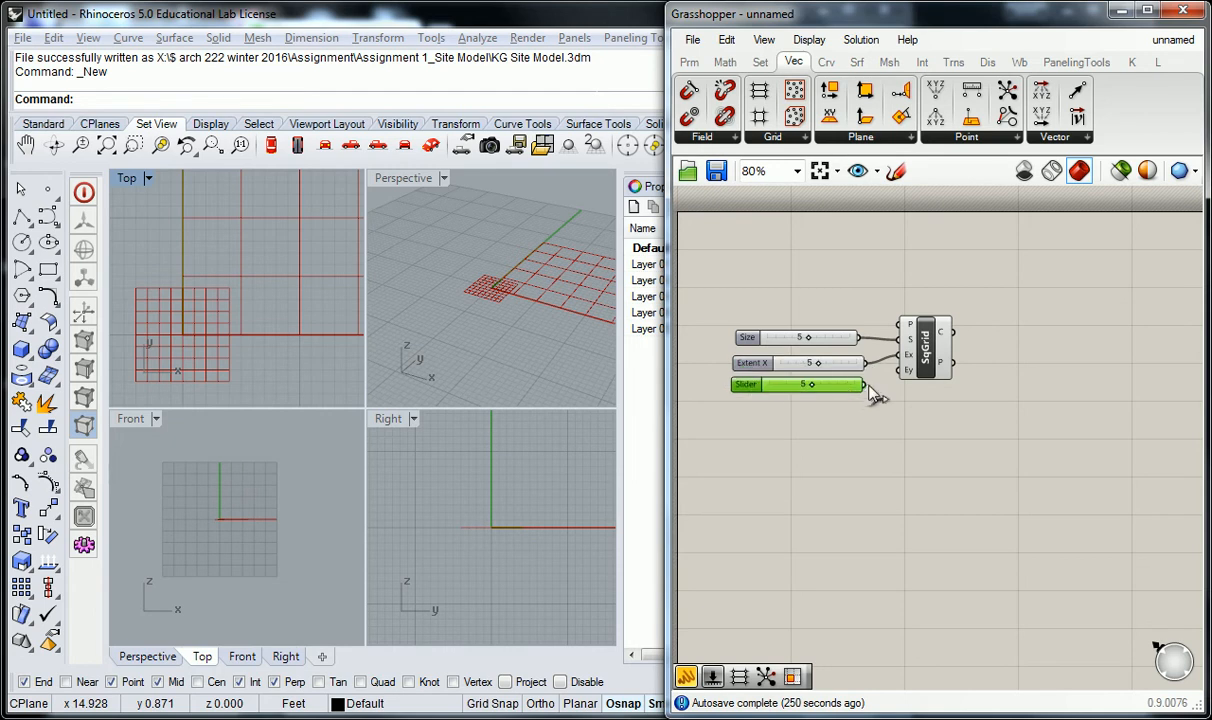
left_click_drag(898, 388, 903, 372)
left_click(825, 287)
scroll(825, 290, "down", 1)
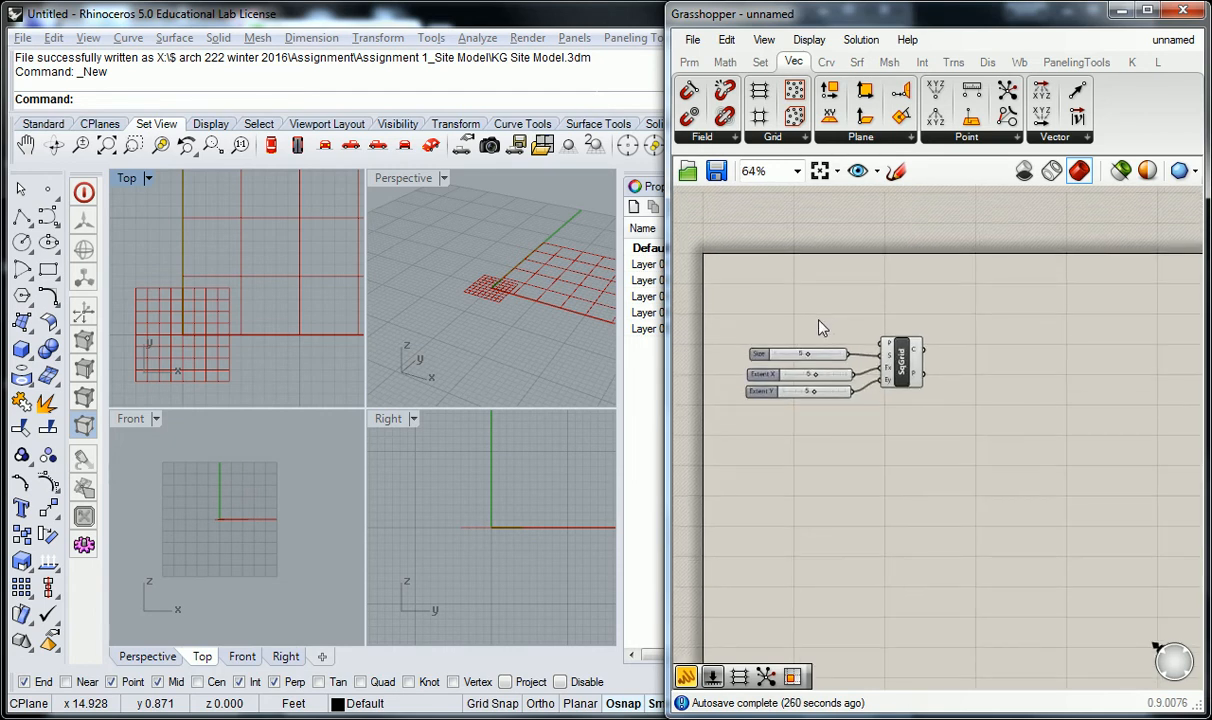
- Set the grid's Size slider to 3
scroll(828, 325, "up", 2)
left_click_drag(808, 368, 782, 365)
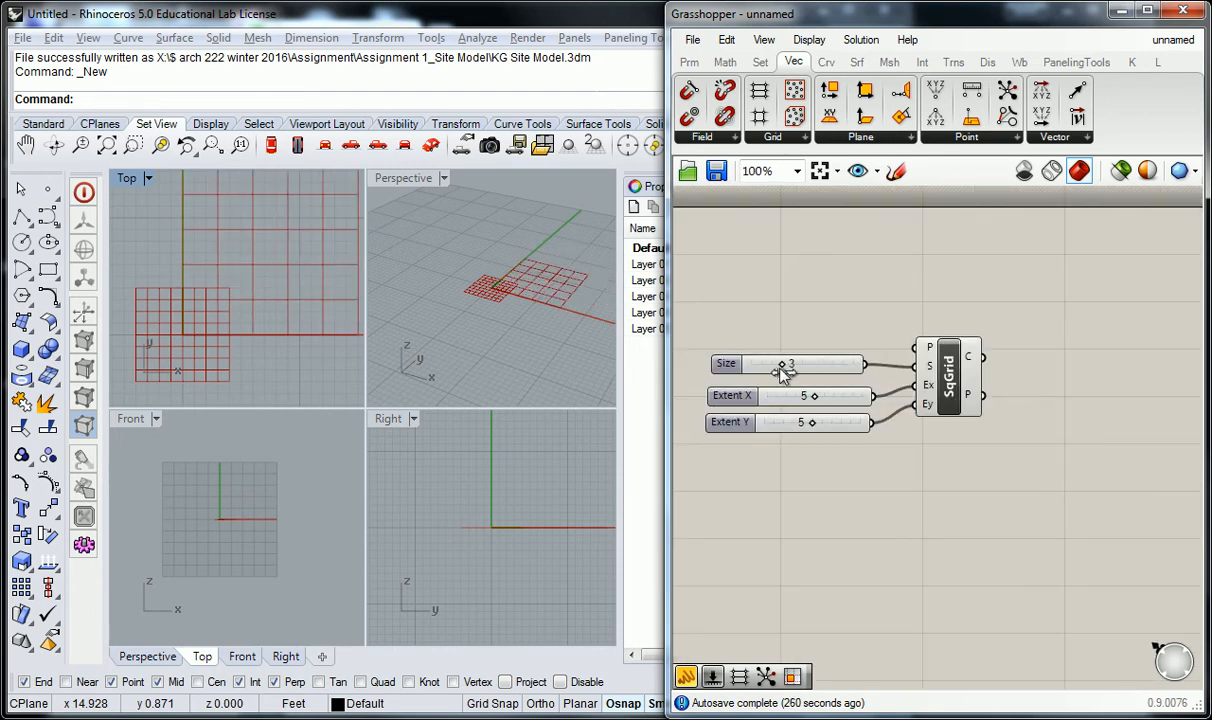
left_click(294, 294)
scroll(259, 264, "down", 4)
right_click_drag(286, 252, 232, 286)
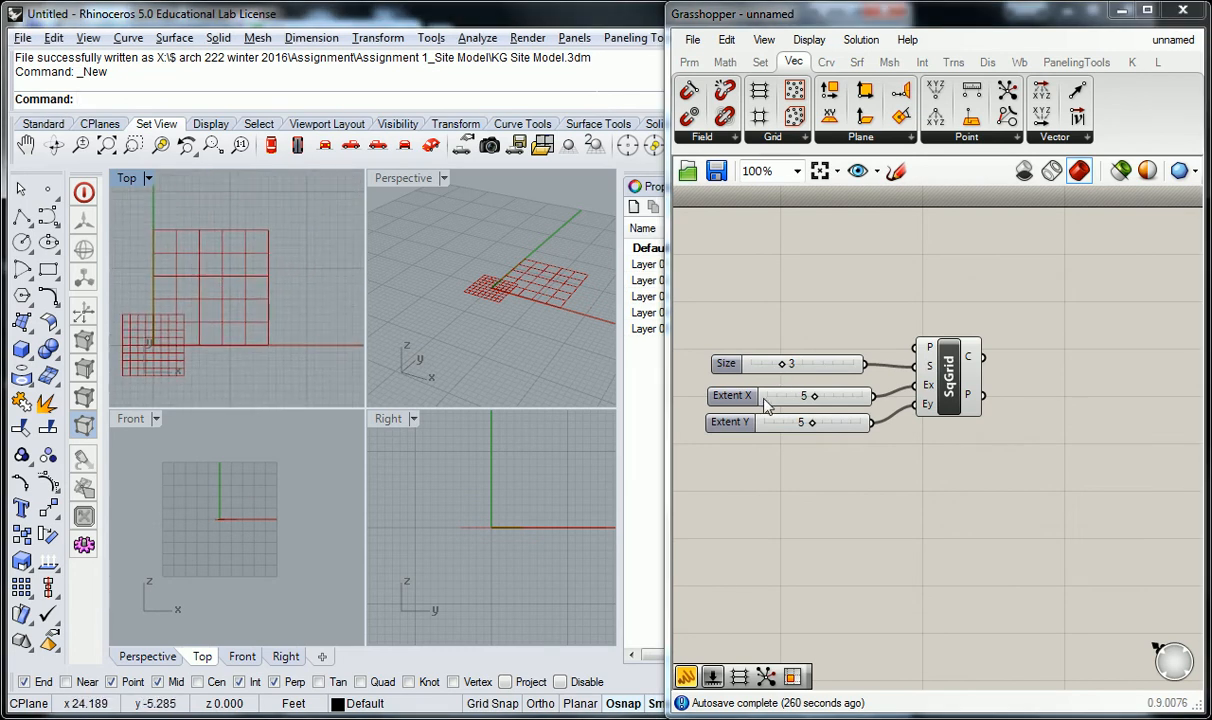
- Set both the Extent X and Extent Y sliders of the square grid to 10
left_click_drag(815, 398, 897, 405)
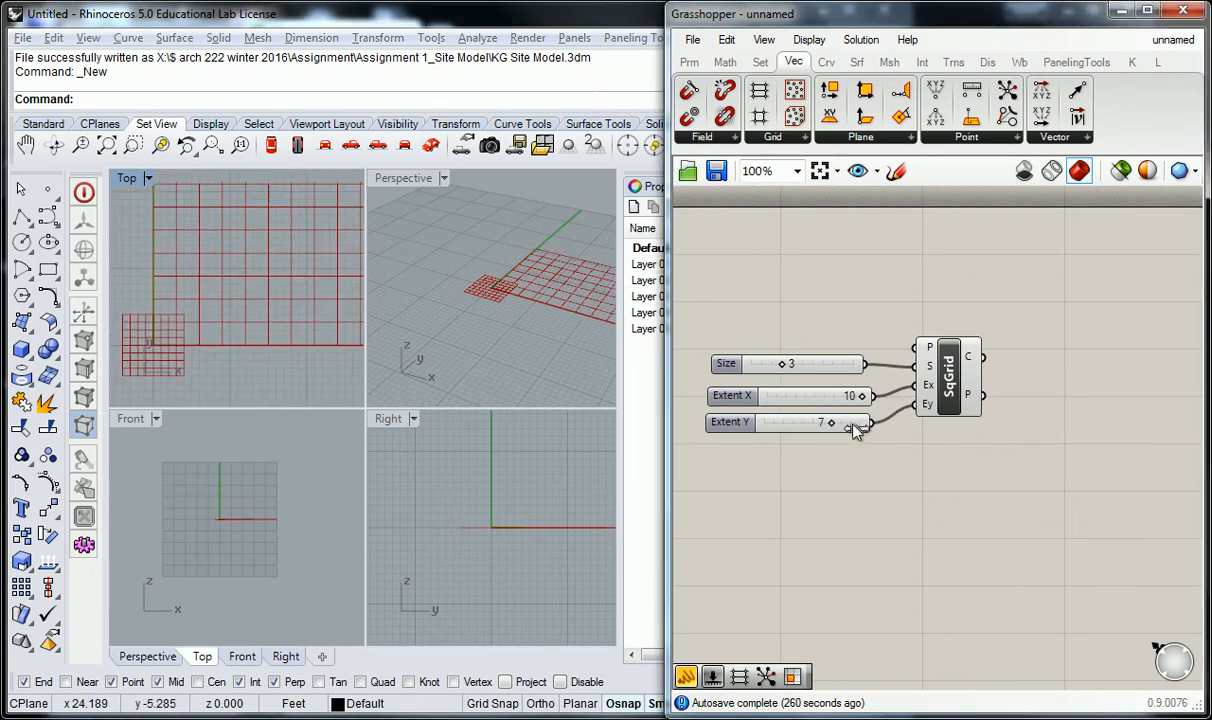
left_click_drag(824, 422, 878, 425)
left_click(309, 266)
scroll(295, 252, "down", 2)
right_click_drag(311, 240, 247, 264)
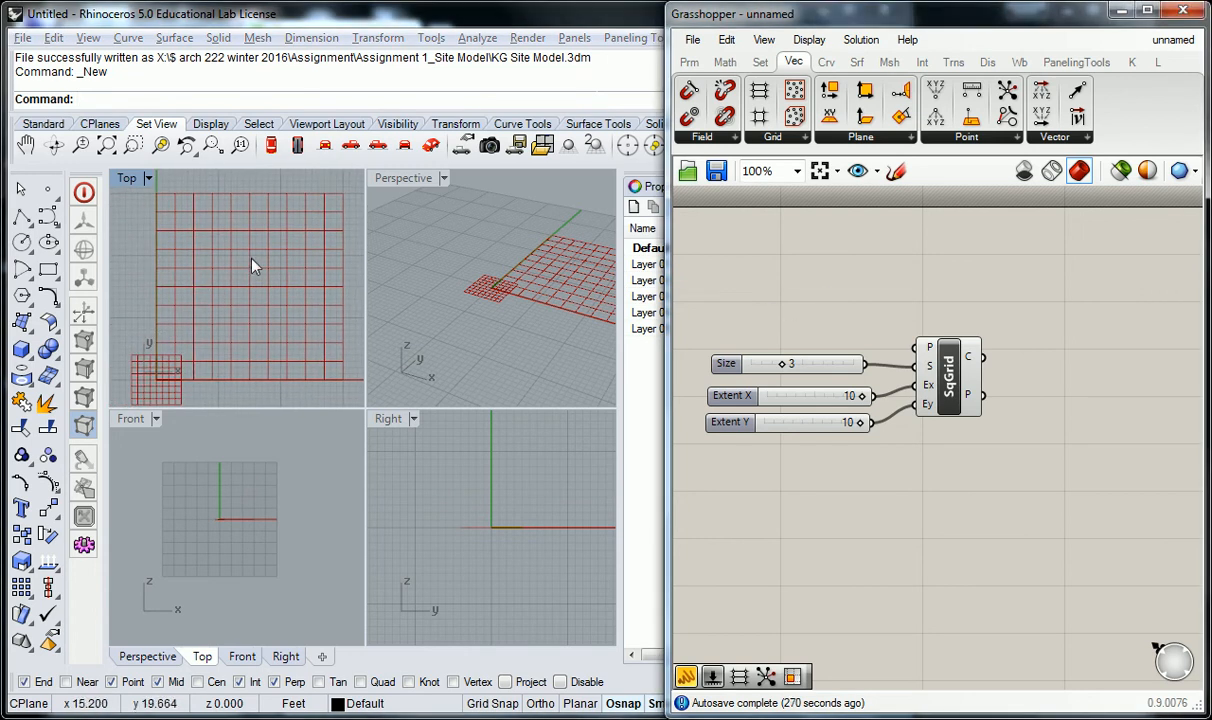
scroll(255, 266, "down", 2)
right_click_drag(260, 267, 255, 278)
left_click(787, 140)
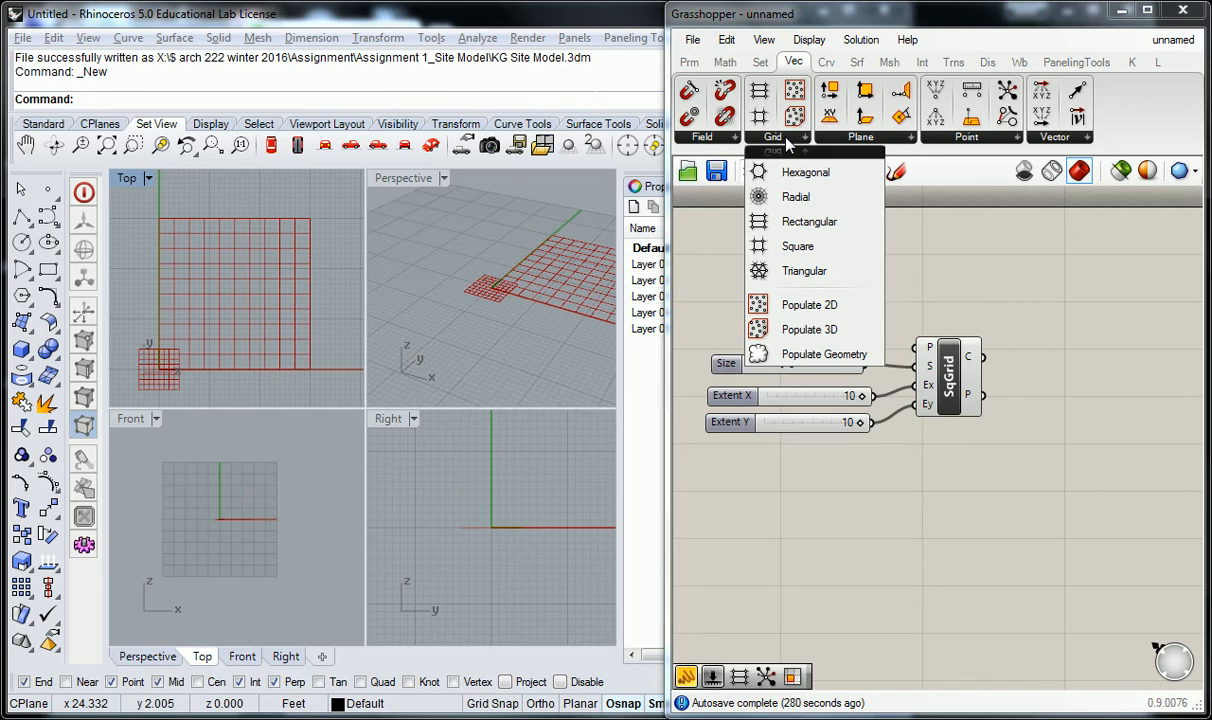
double_click(978, 286)
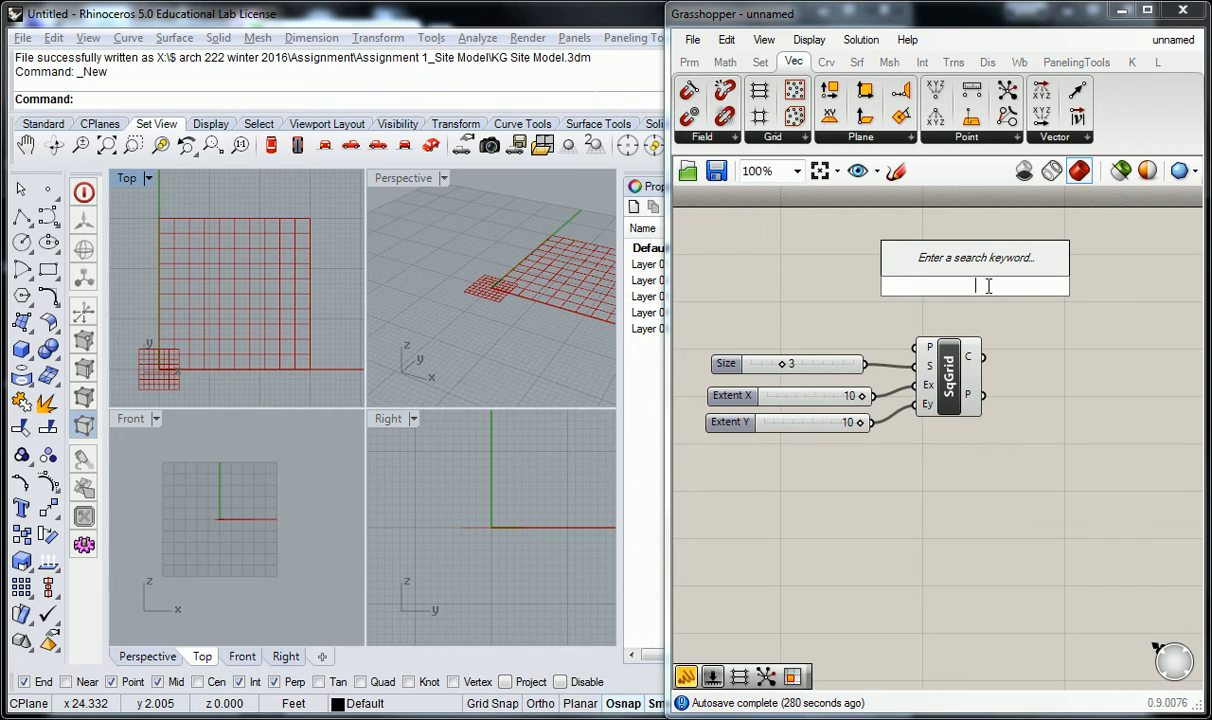
left_click(775, 139)
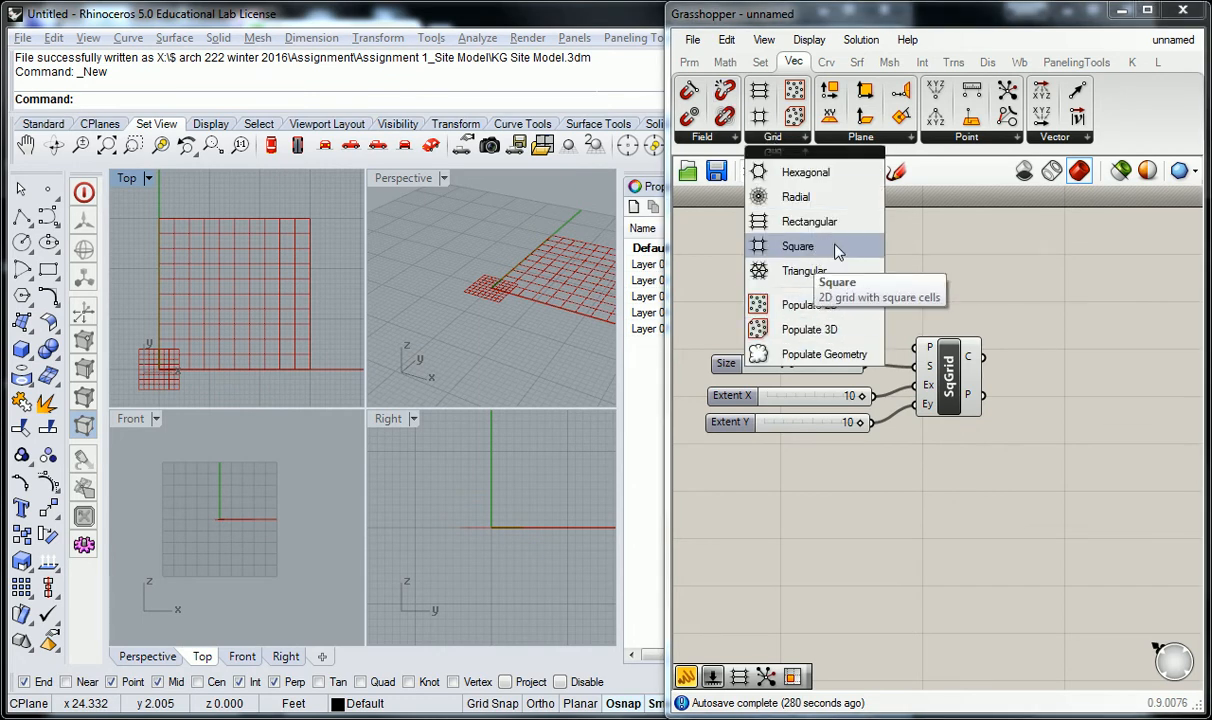
double_click(916, 281)
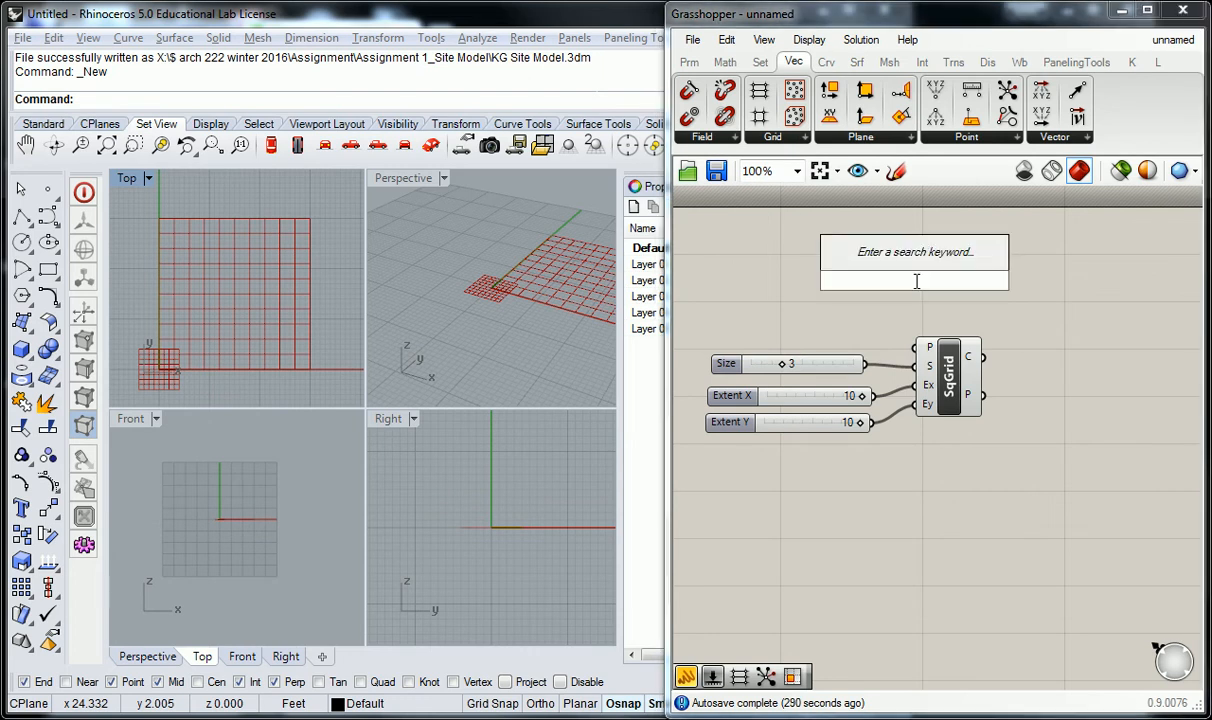
type("sq")
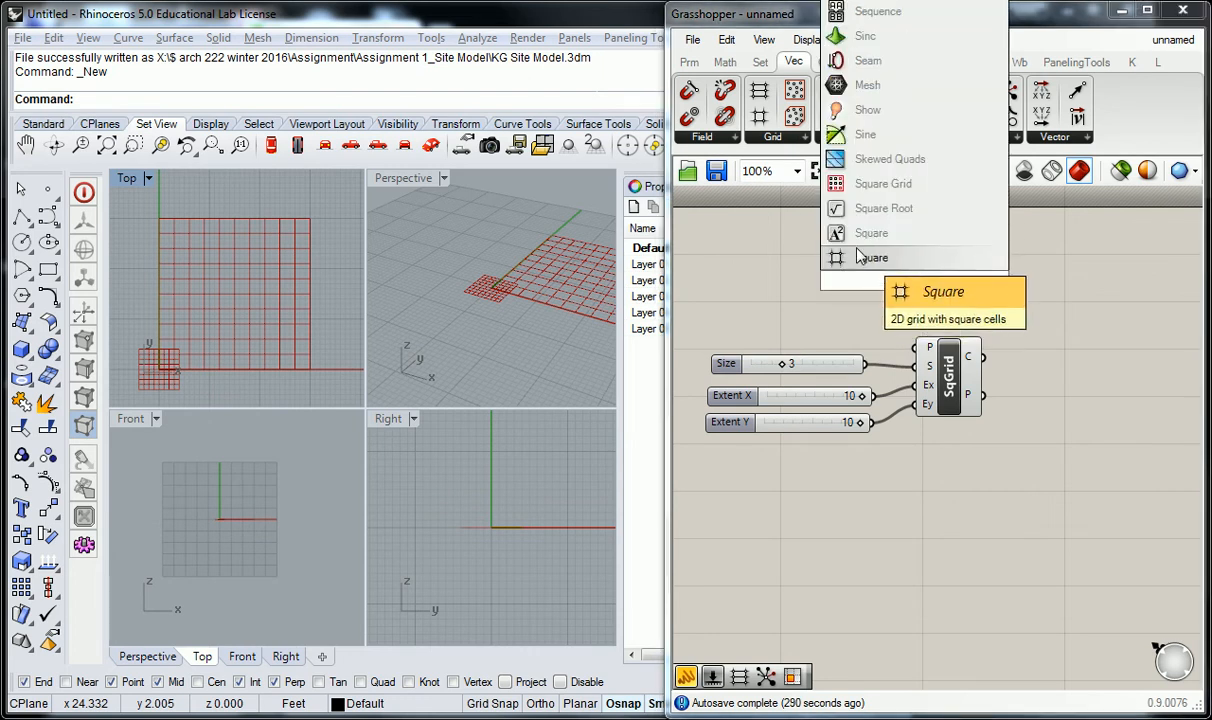
left_click(1046, 279)
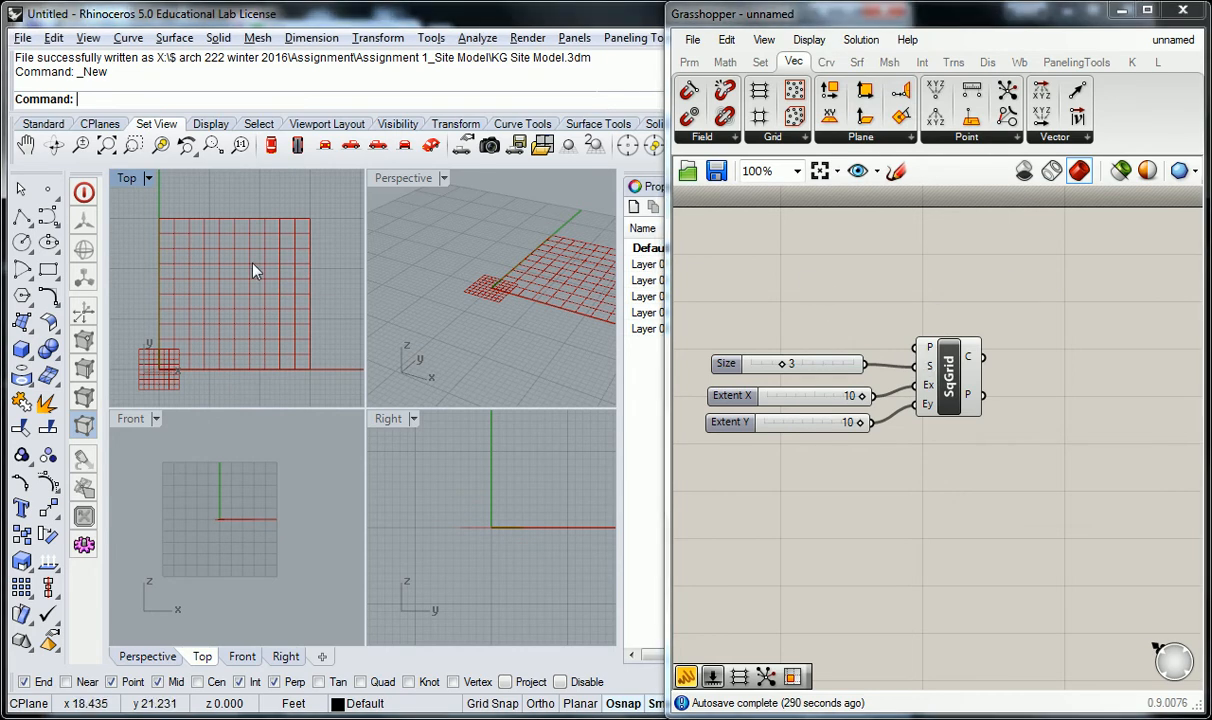
- Check the square grid's outputs and place a primitive Circle component beside the grid component
right_click_drag(265, 271, 258, 272)
right_click_drag(966, 313, 899, 282)
mouse_move(904, 361)
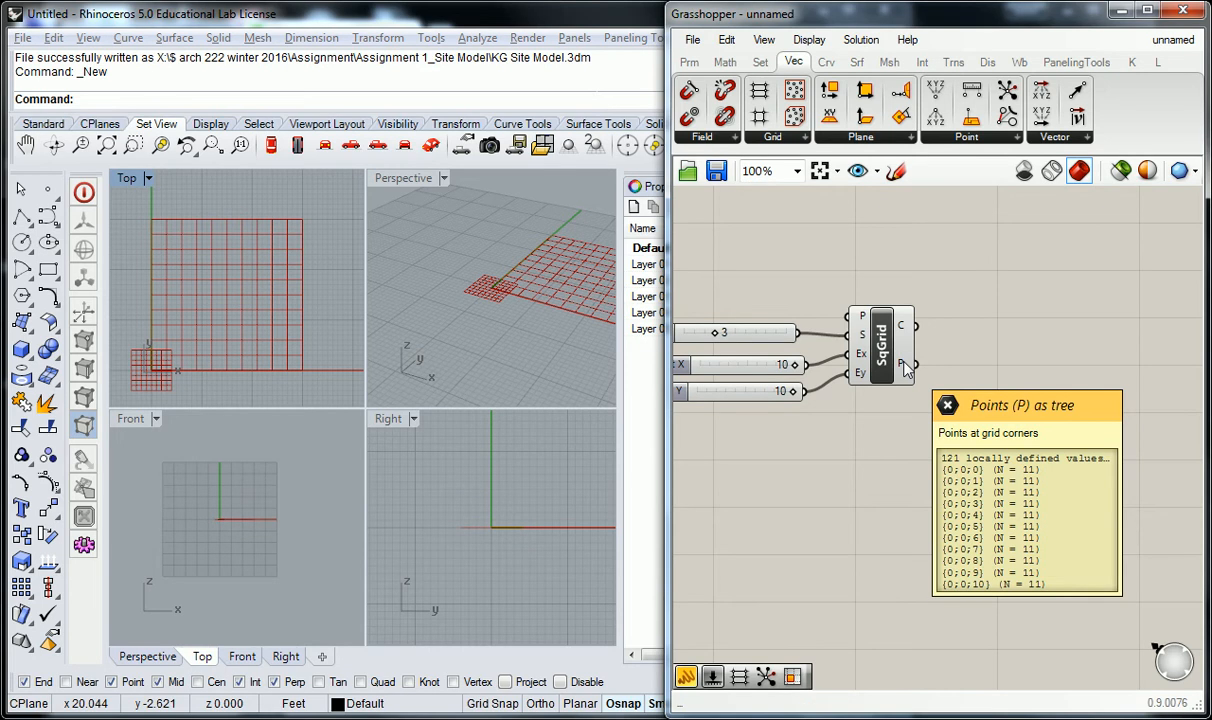
mouse_move(906, 333)
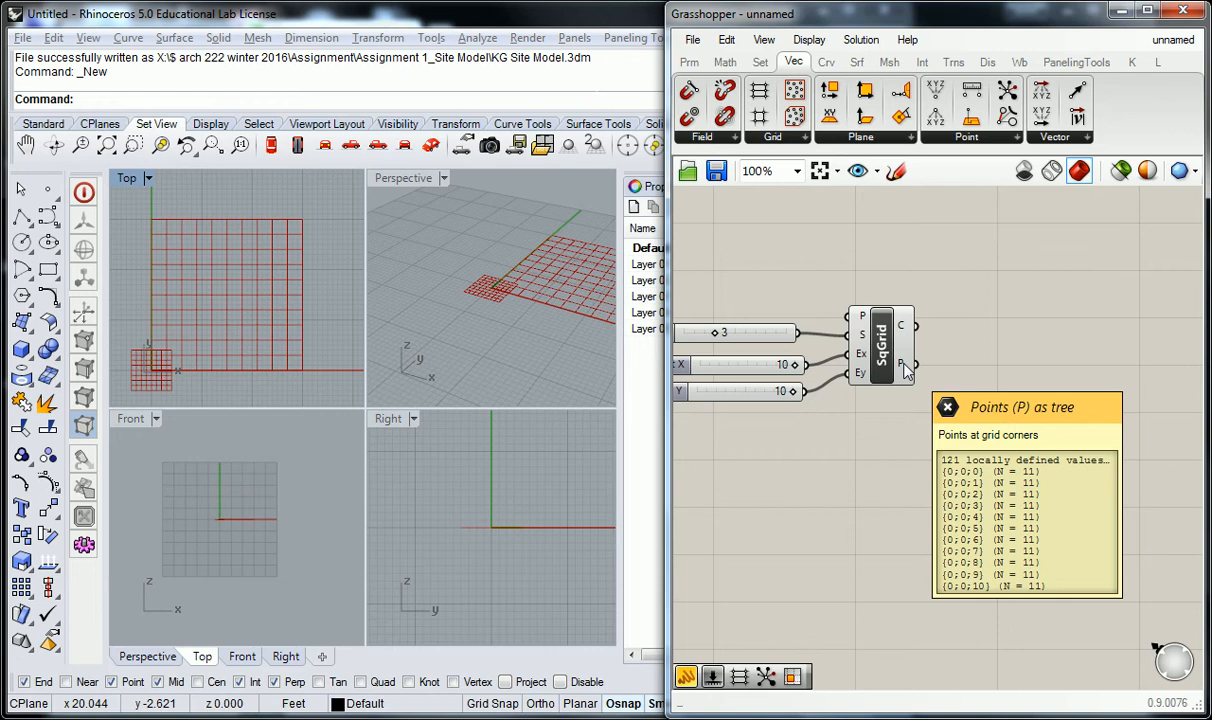
right_click_drag(902, 266, 886, 290)
mouse_move(831, 67)
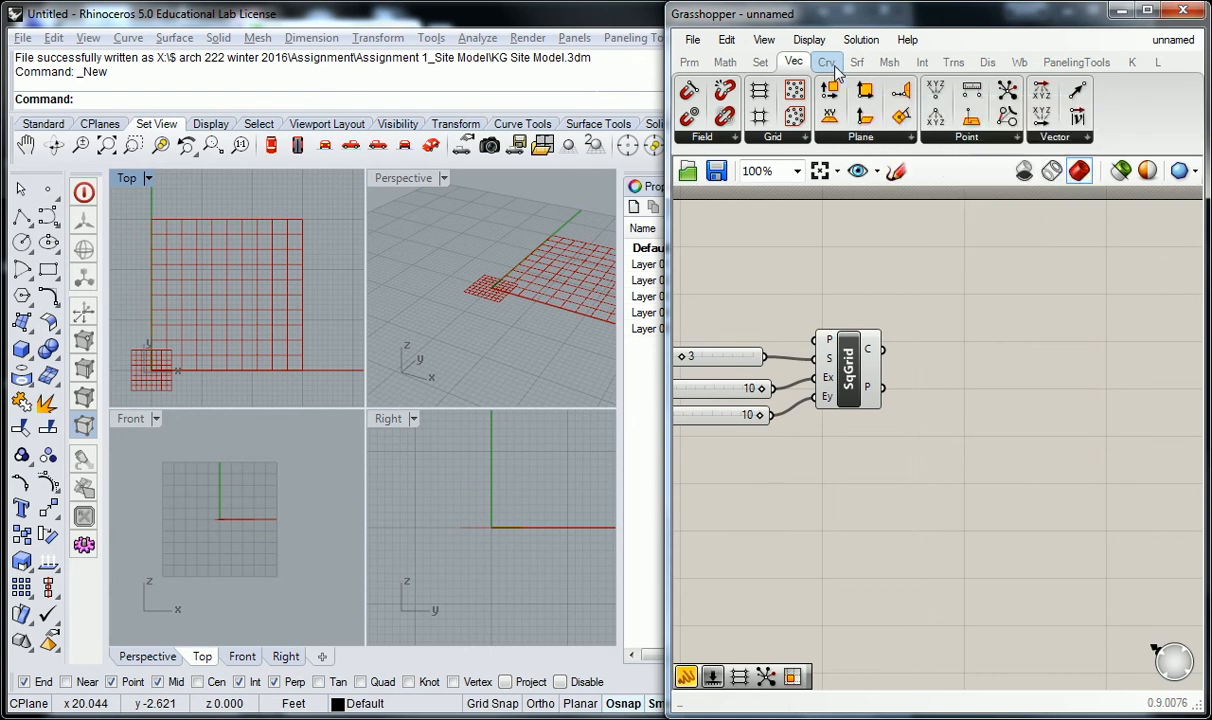
left_click(835, 68)
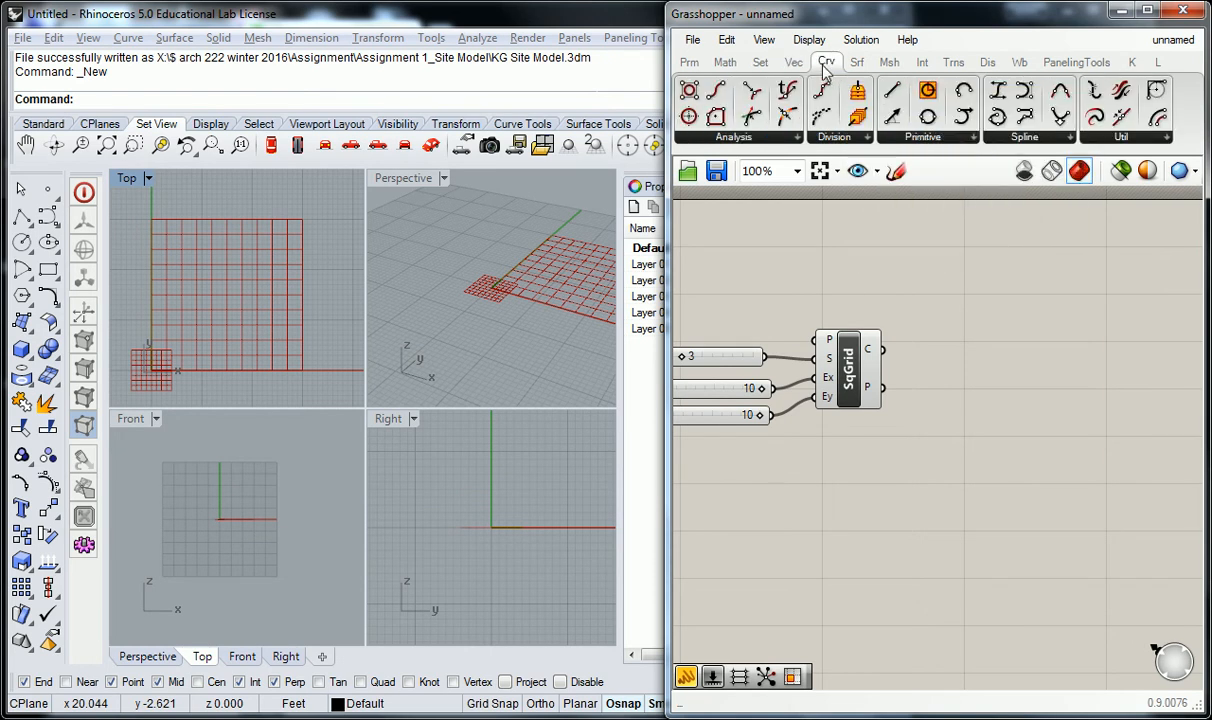
left_click(930, 139)
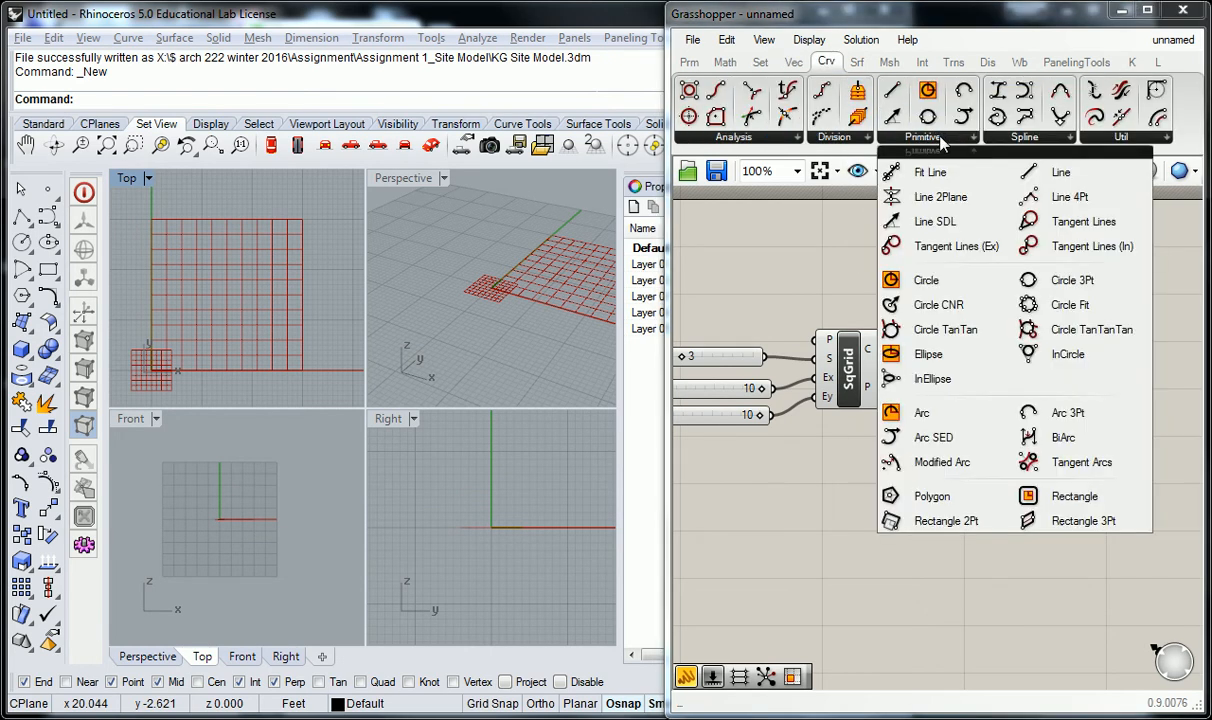
left_click(886, 278)
left_click(1005, 397)
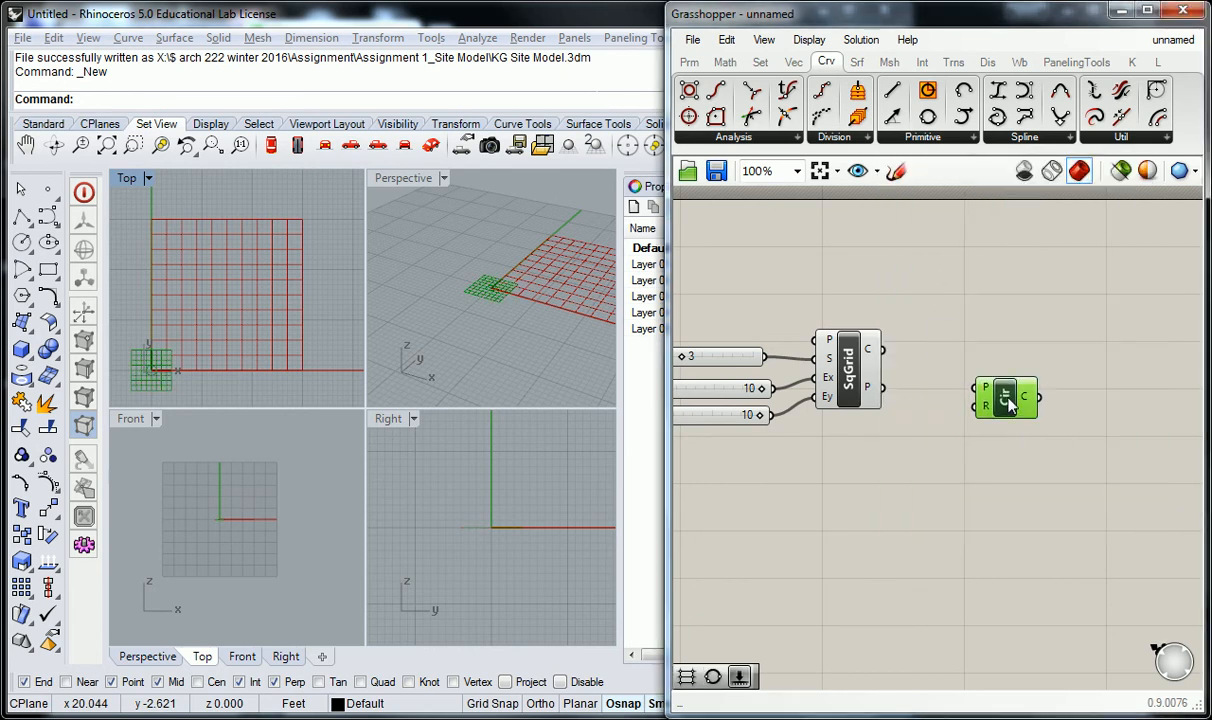
- Group the Circle component and label the group "Crv > Prim"
key("ctrl+g")
right_click(1010, 390)
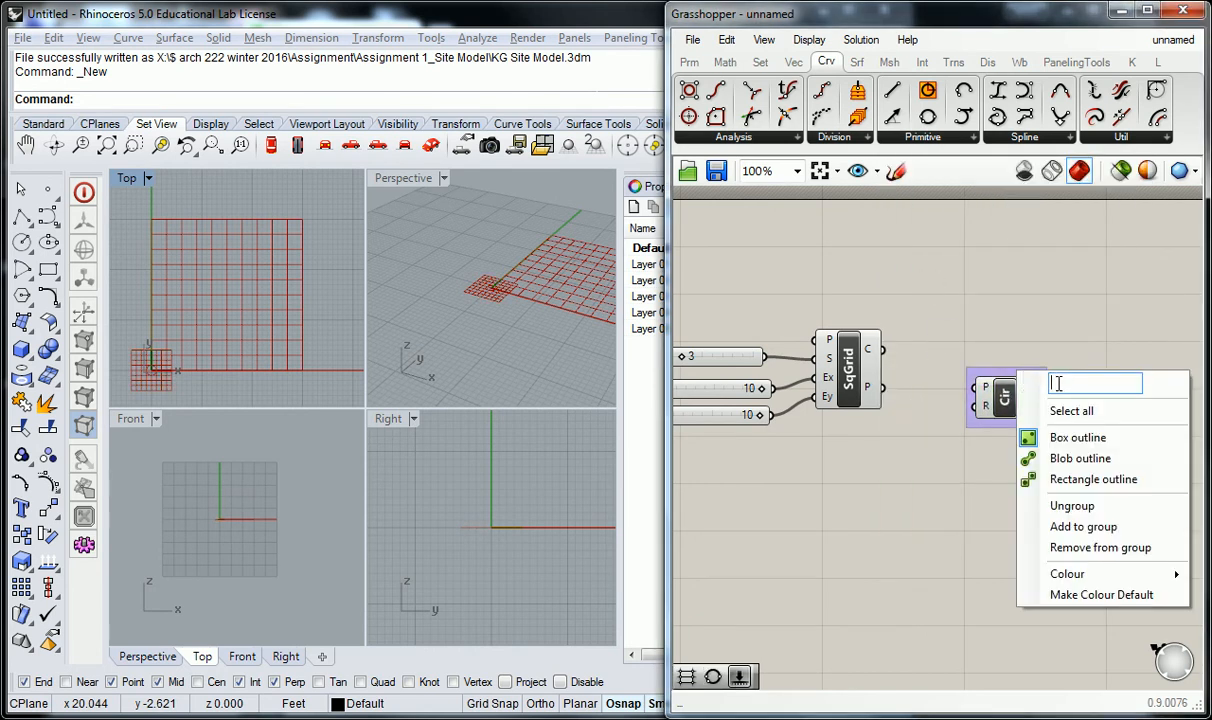
type("Crv > Prim")
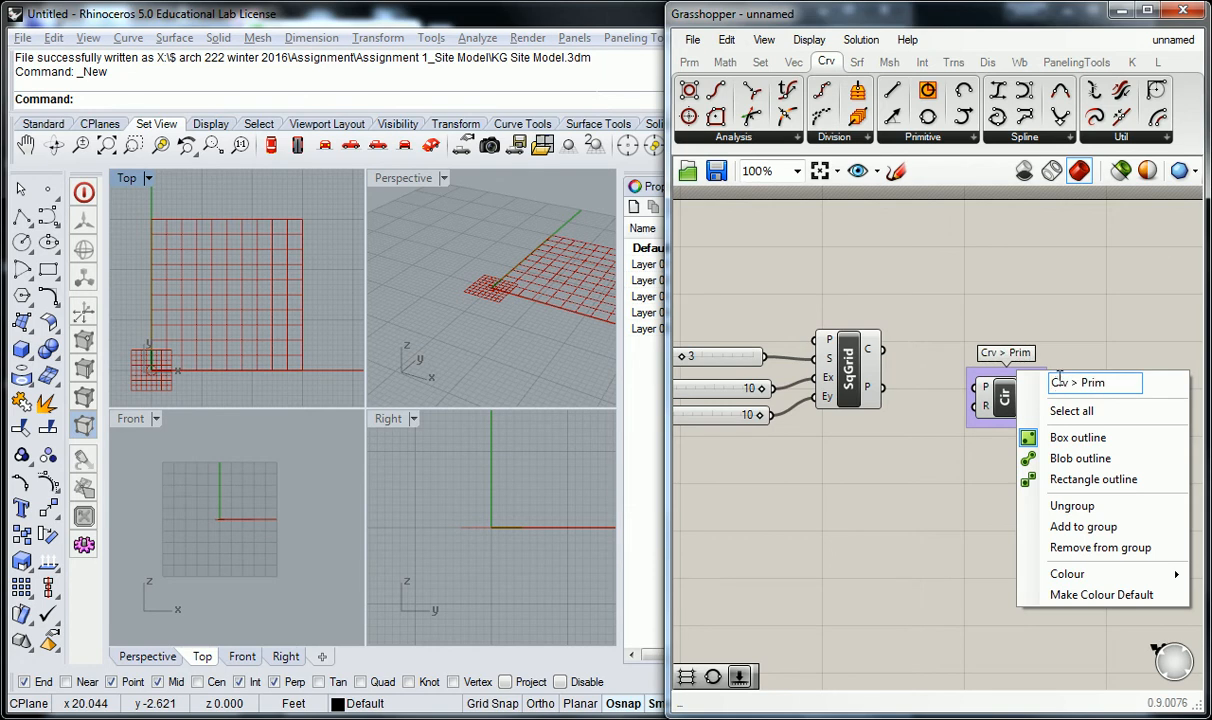
key("Return")
- Connect the square grid's Points output to the Circle component's plane input
right_click_drag(985, 276, 882, 285)
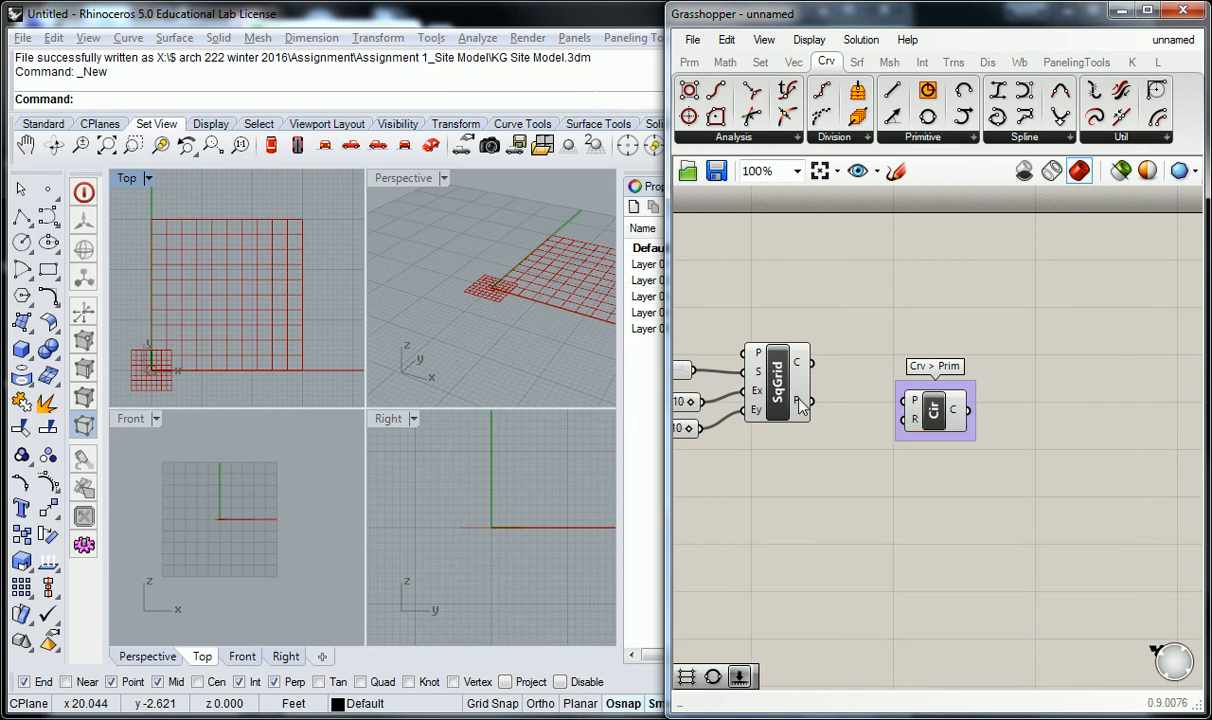
mouse_move(801, 410)
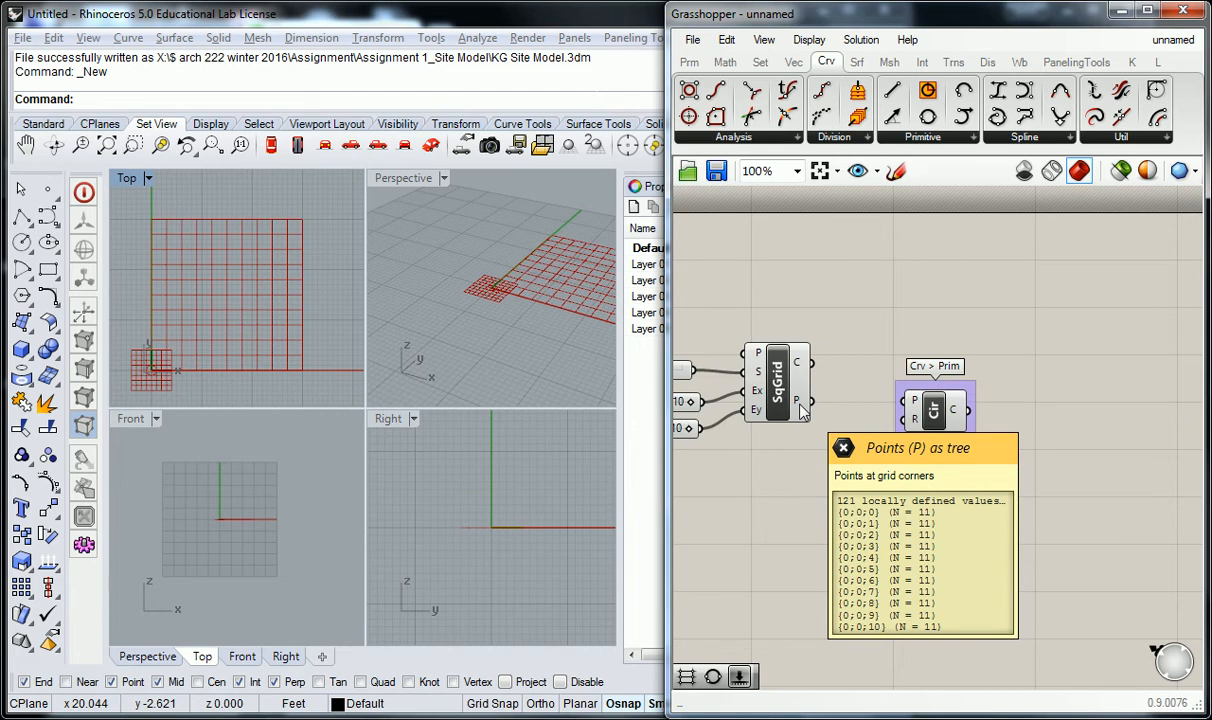
left_click_drag(801, 410, 906, 401)
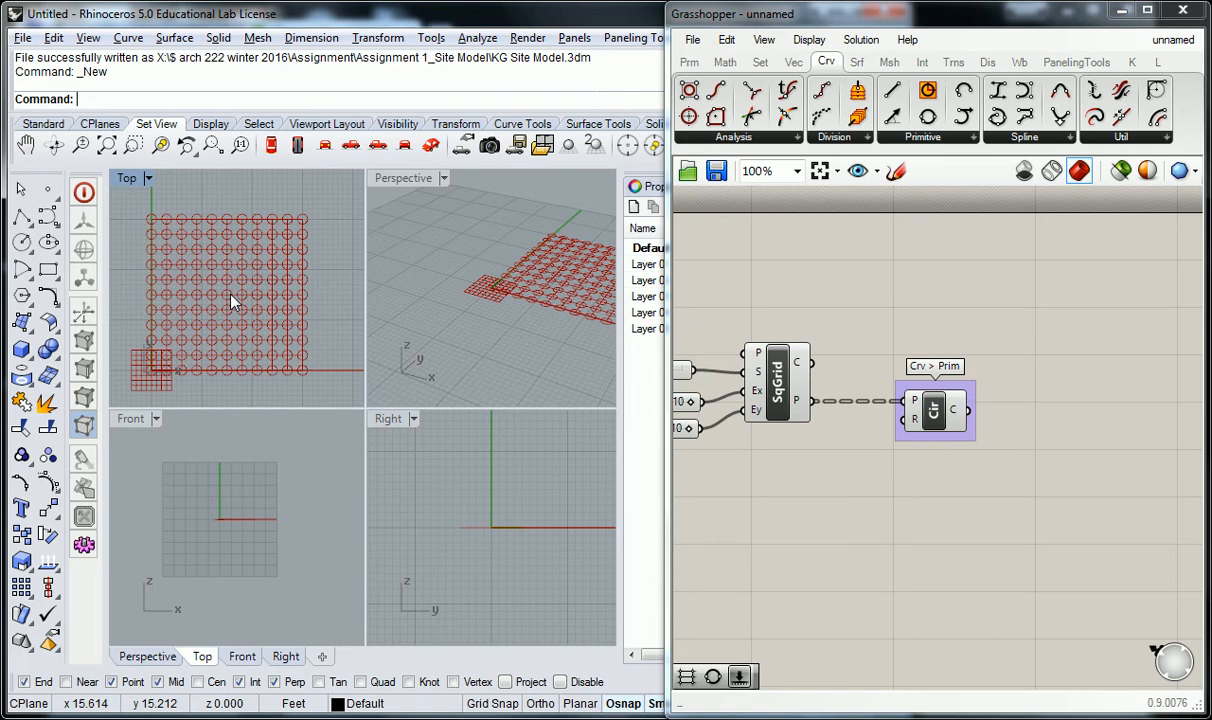
- Turn off the preview of the square grid component
right_click(788, 373)
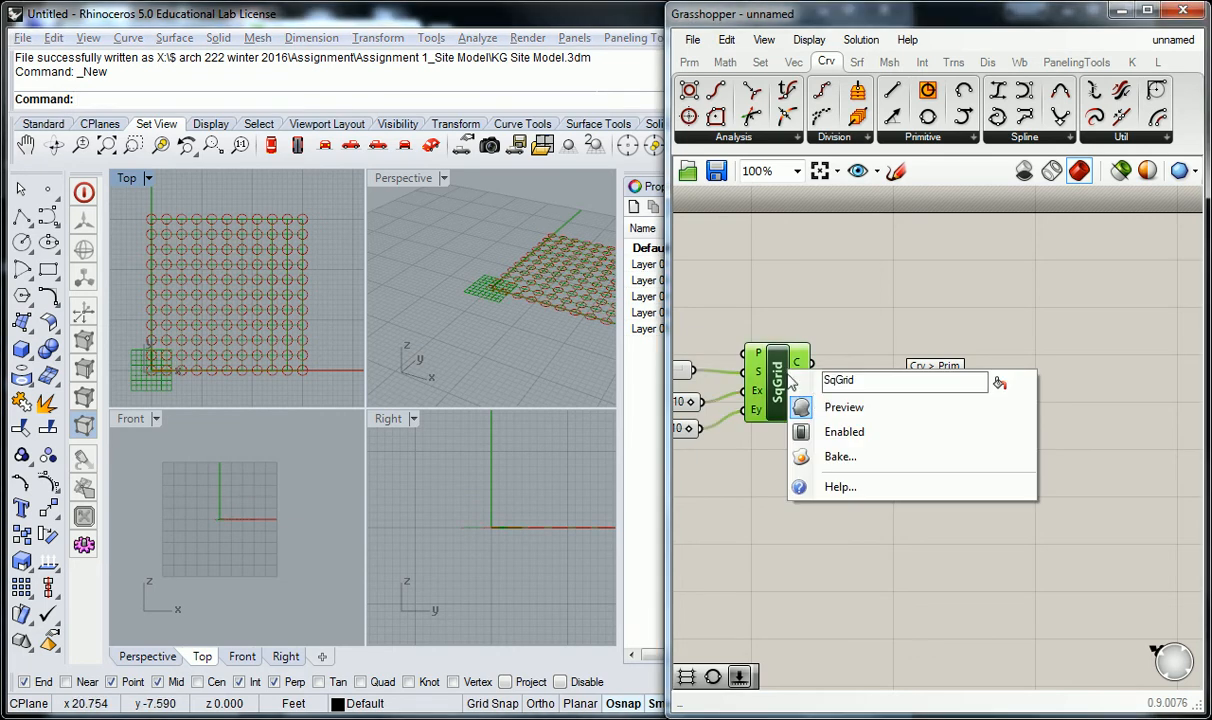
left_click(857, 407)
scroll(228, 290, "up", 3)
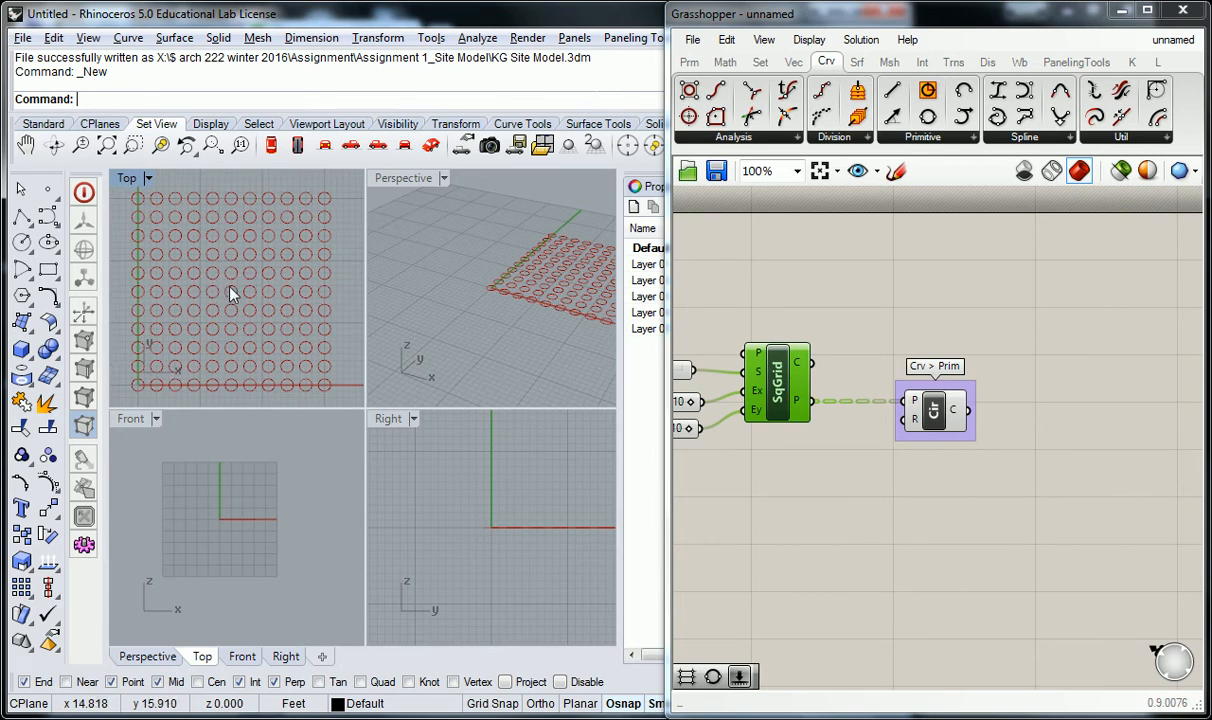
- Maximize Rhino's Top viewport and frame the full array of circles
double_click(138, 181)
mouse_move(380, 346)
right_mouse_down()
mouse_move(395, 332)
mouse_move(380, 333)
right_mouse_up()
scroll(855, 318, "down", 3)
scroll(855, 318, "up", 2)
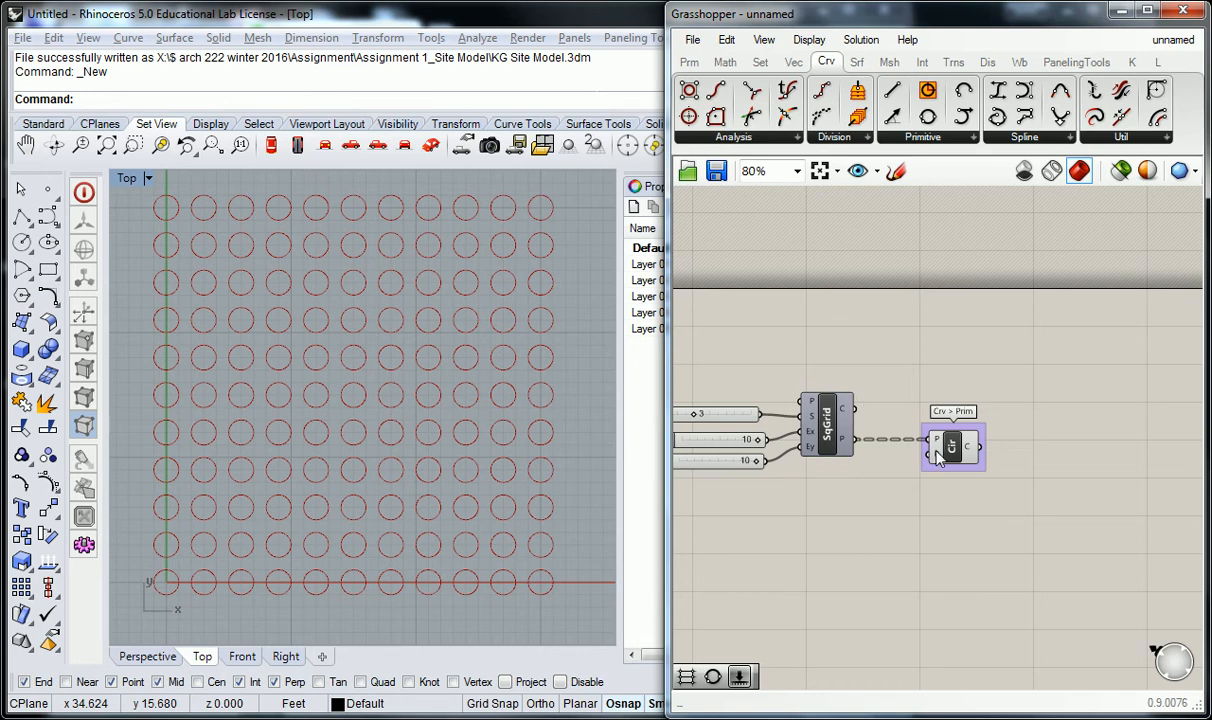
- Place a Panel on the canvas below the square grid component
mouse_move(939, 457)
left_click(690, 63)
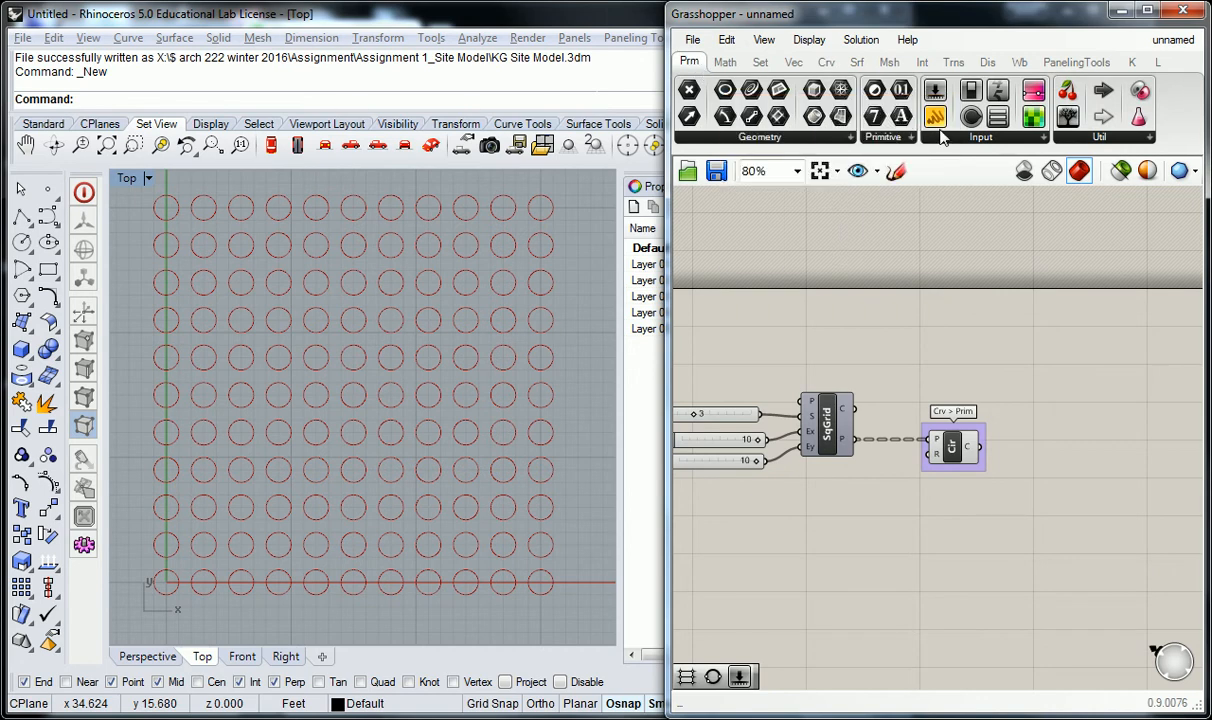
left_click(843, 532)
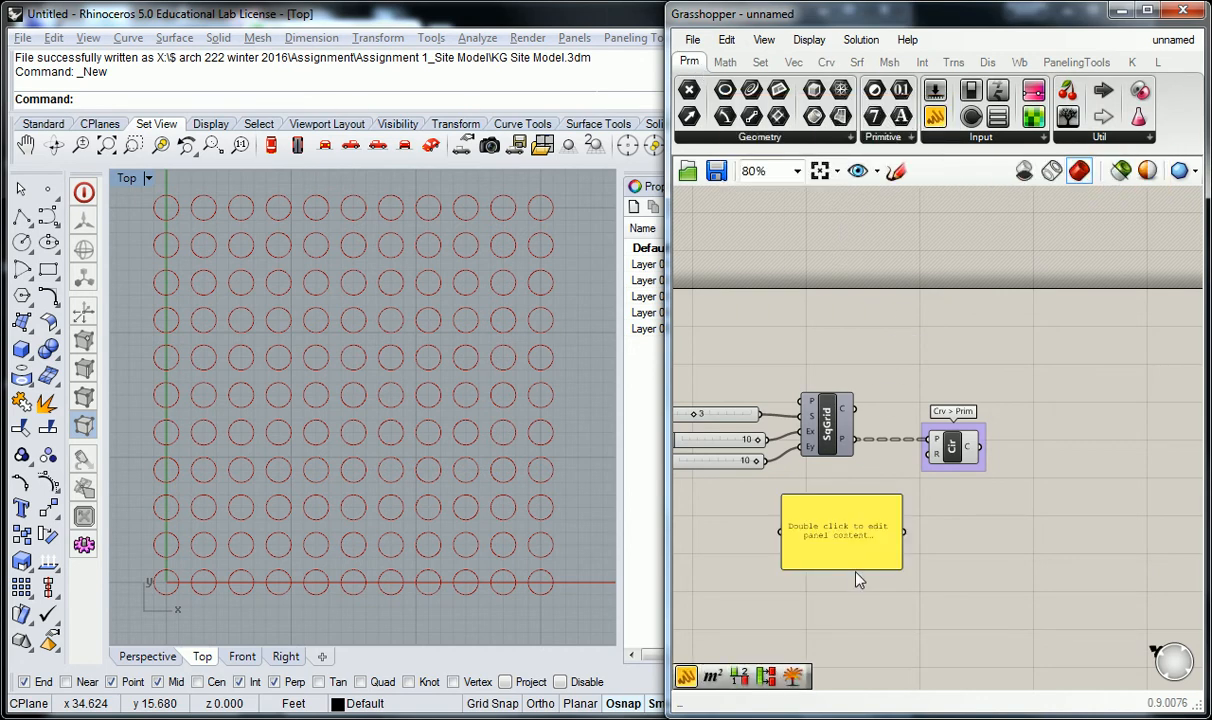
right_click_drag(856, 571, 896, 493)
left_click_drag(886, 452, 867, 468)
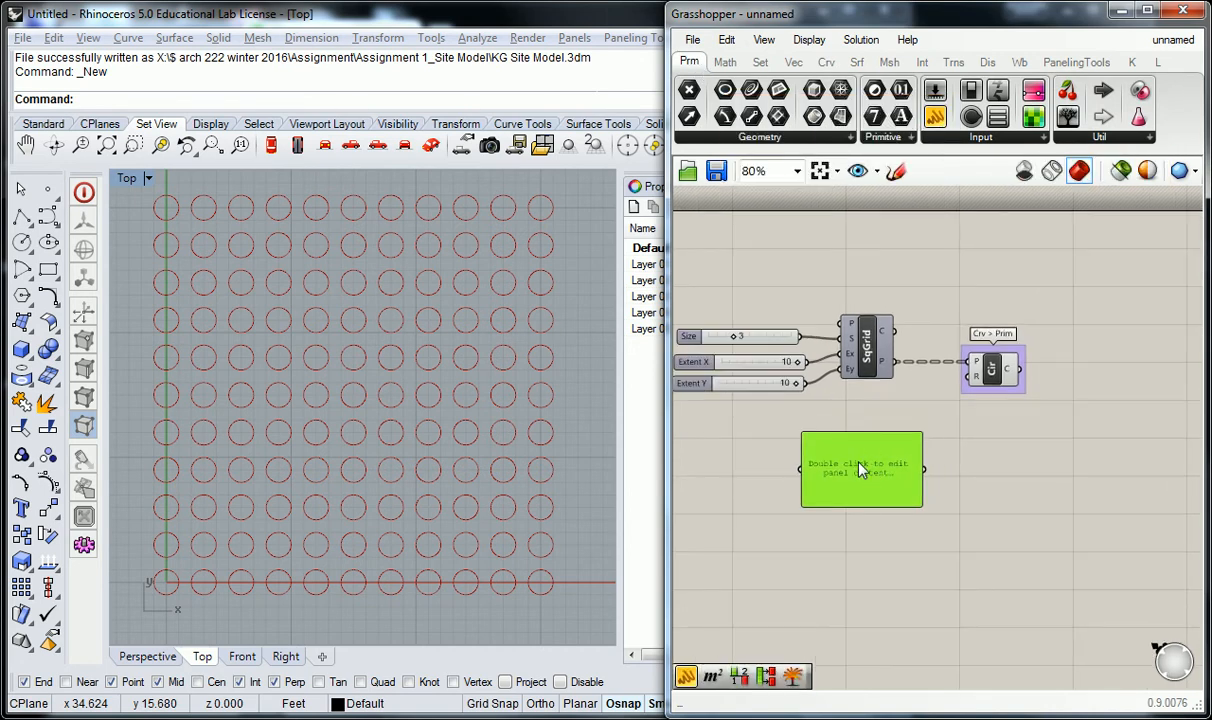
scroll(860, 470, "up", 3)
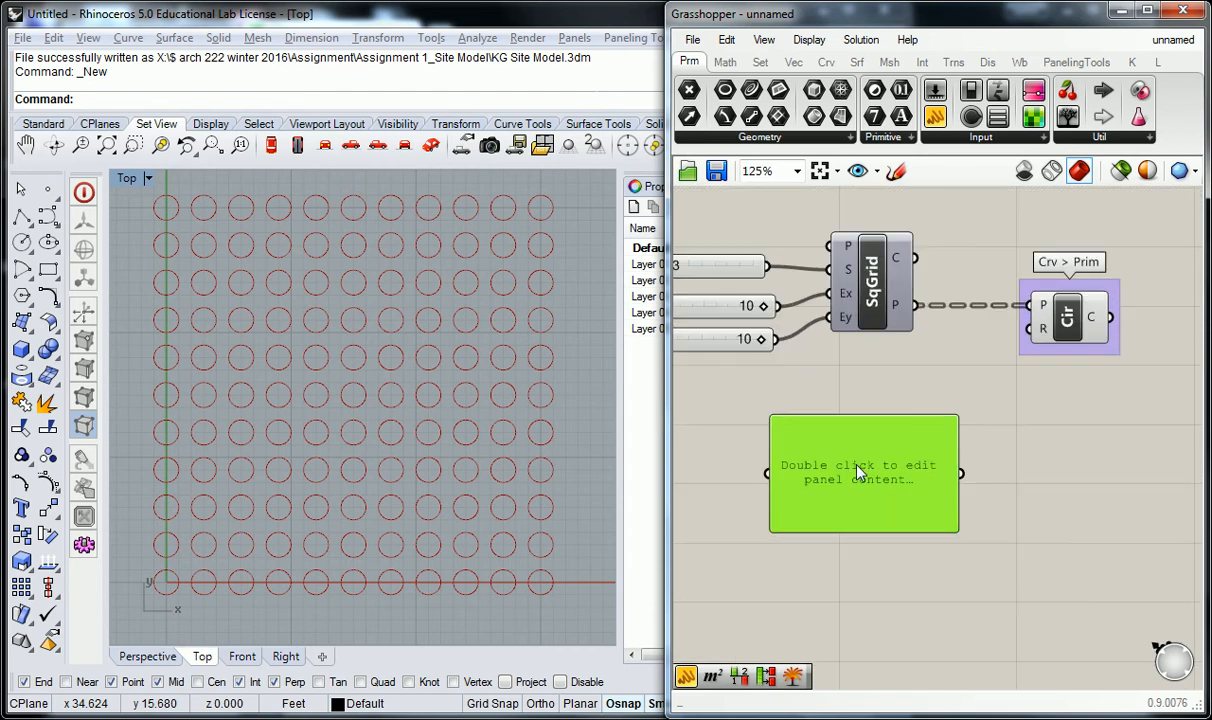
- Enter 1, 1.5, .25, 2 and 1.25 on separate lines in the panel and make the panel narrower
double_click(855, 472)
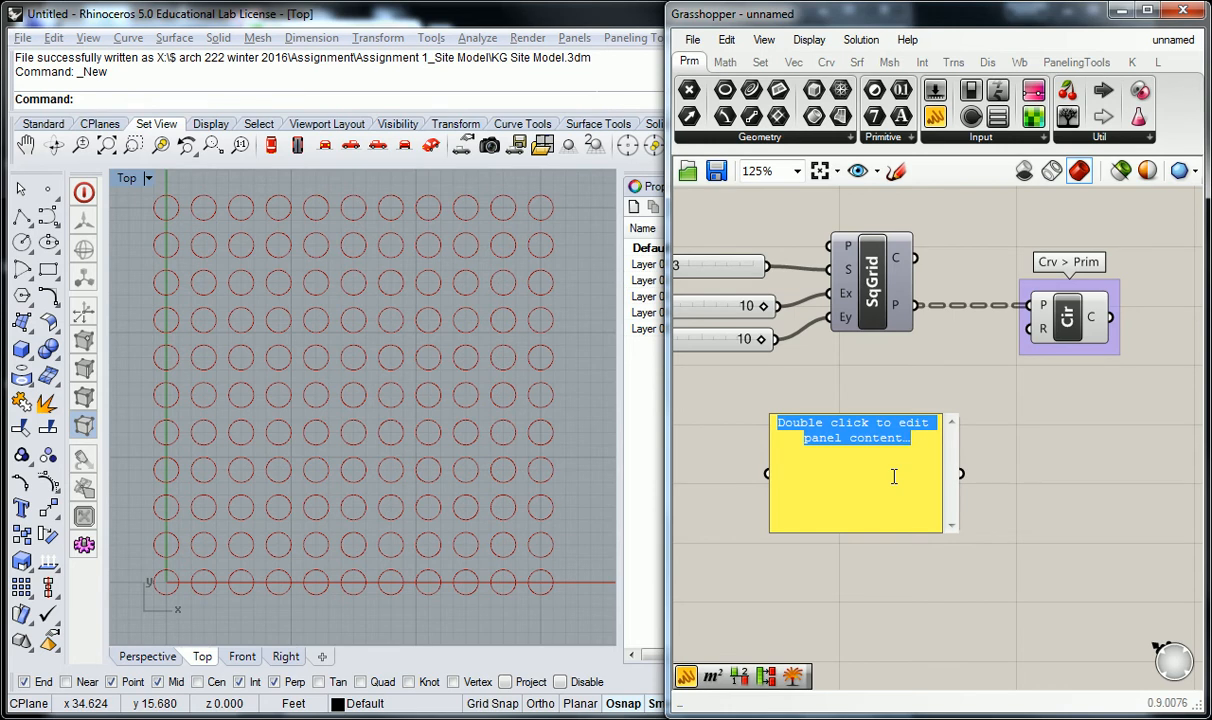
type("1")
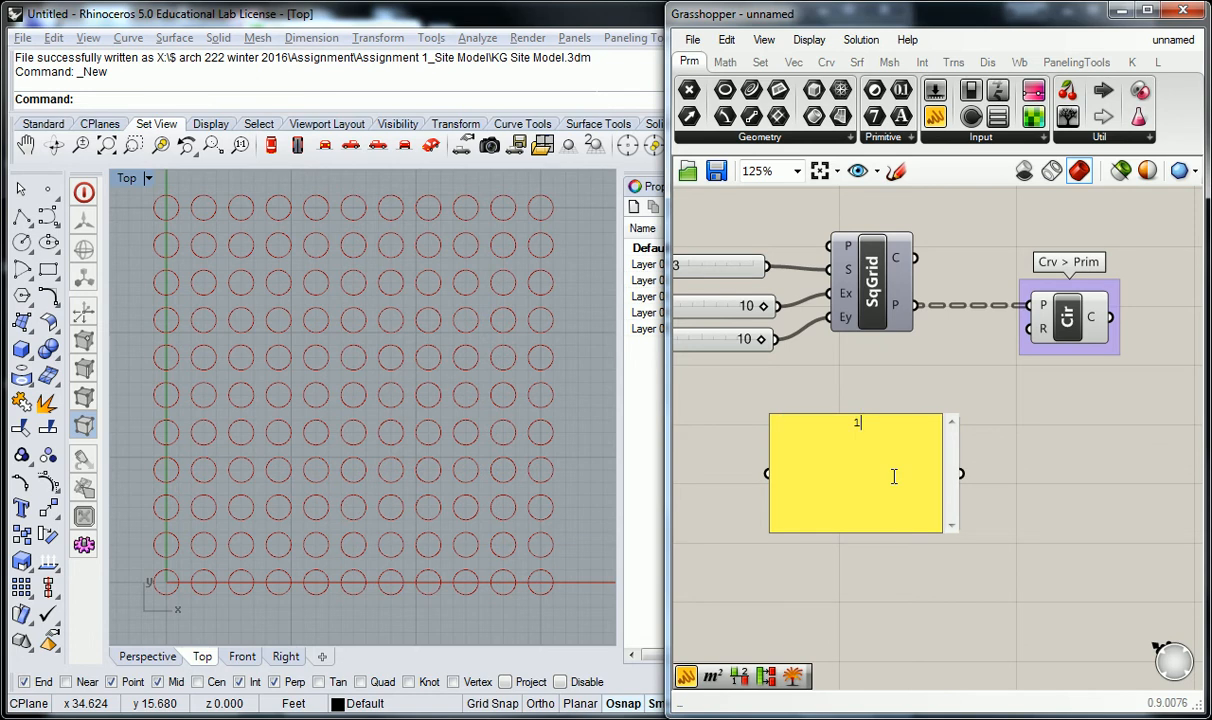
key("Return")
type("1.5")
key("Return")
type(".25")
key("Return")
type("2")
key("Return")
type("1.25")
left_click(882, 384)
left_click_drag(962, 458, 886, 466)
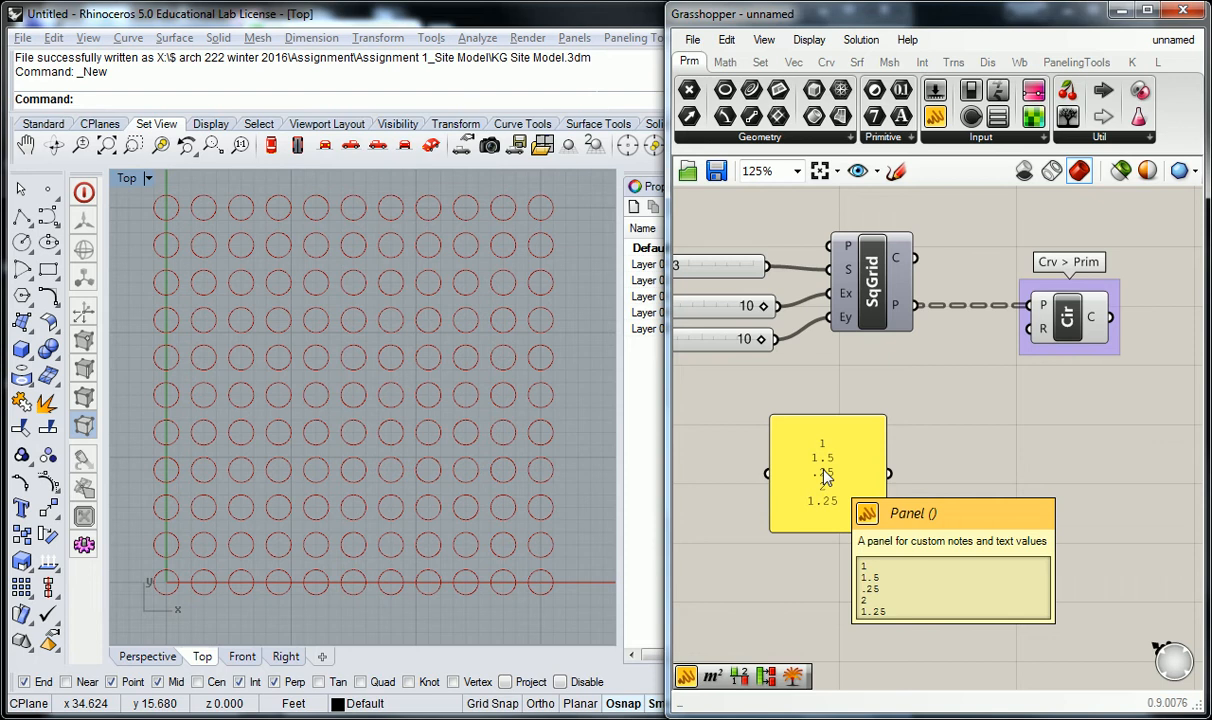
- Connect the panel's output to the Circle component's radius input
right_click_drag(823, 476, 752, 500)
right_click(752, 500)
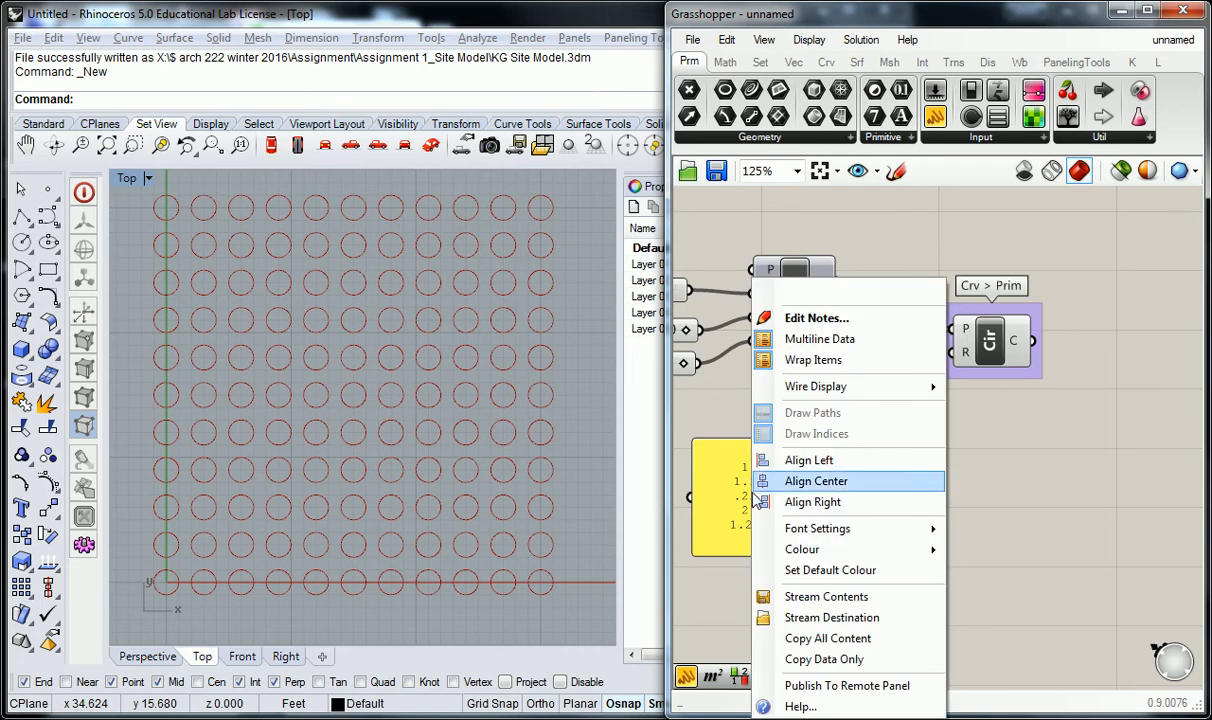
left_click(1029, 466)
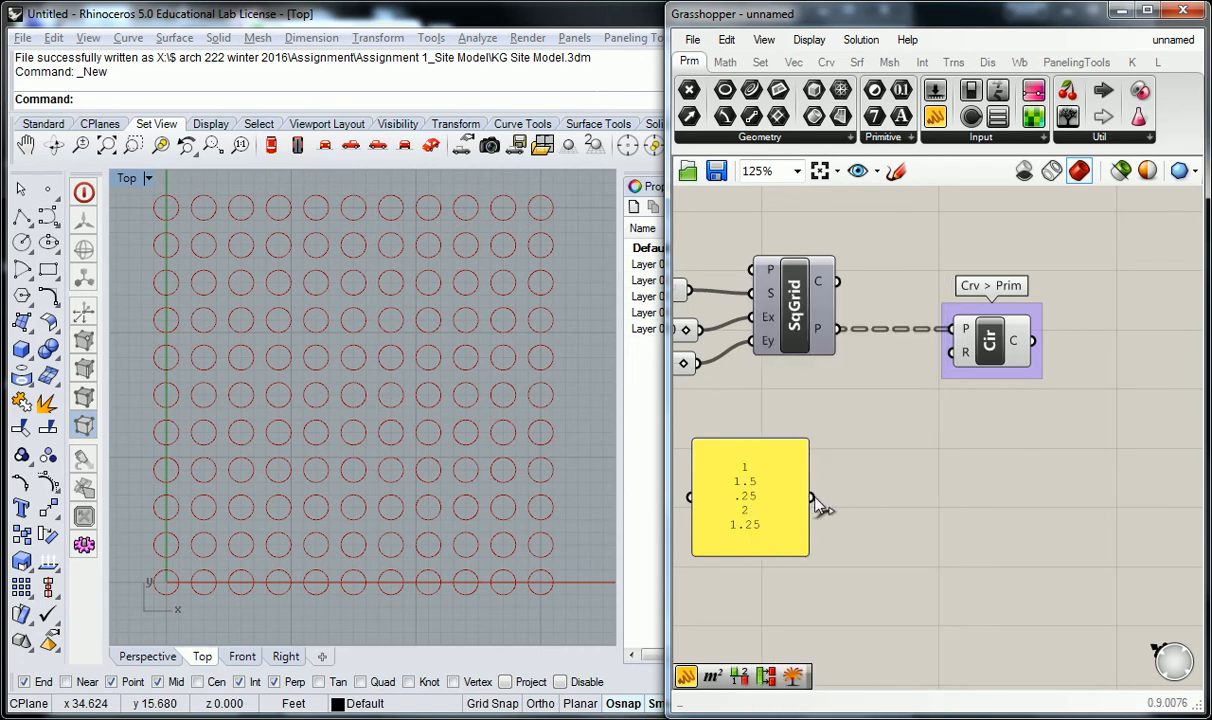
left_click_drag(812, 498, 951, 356)
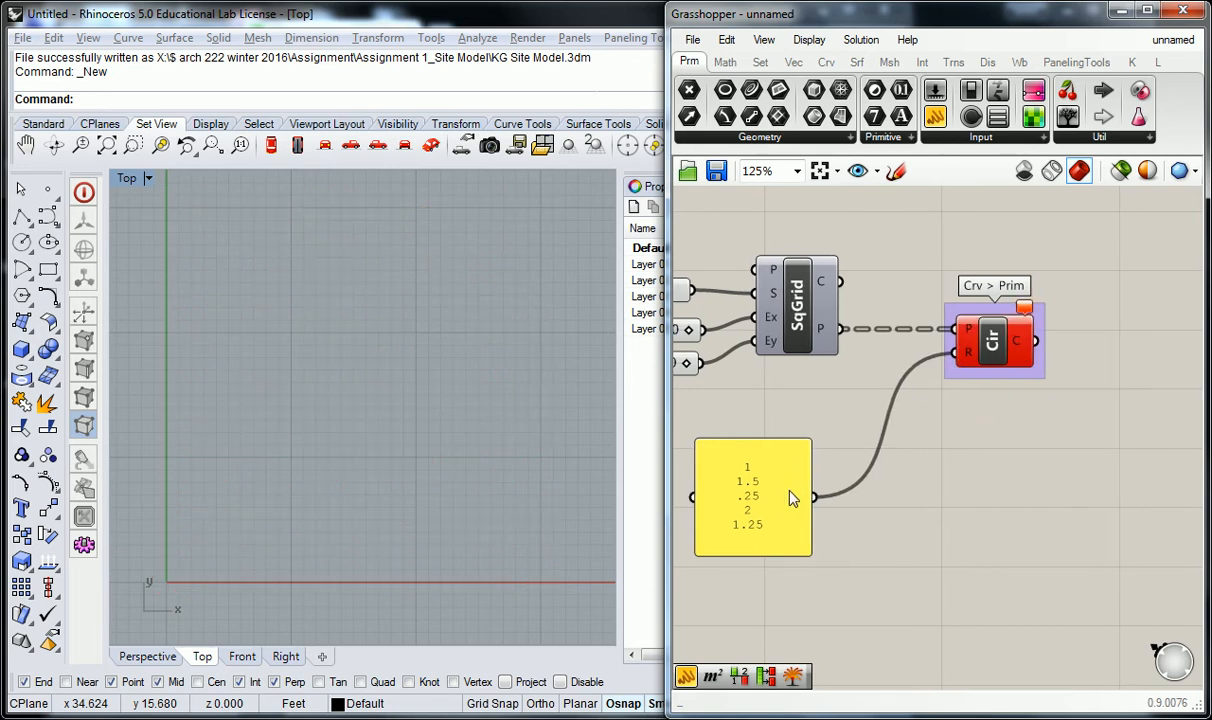
- Turn off Multiline Data for the radius panel so that each line is a separate item
right_click(747, 464)
left_click(800, 310)
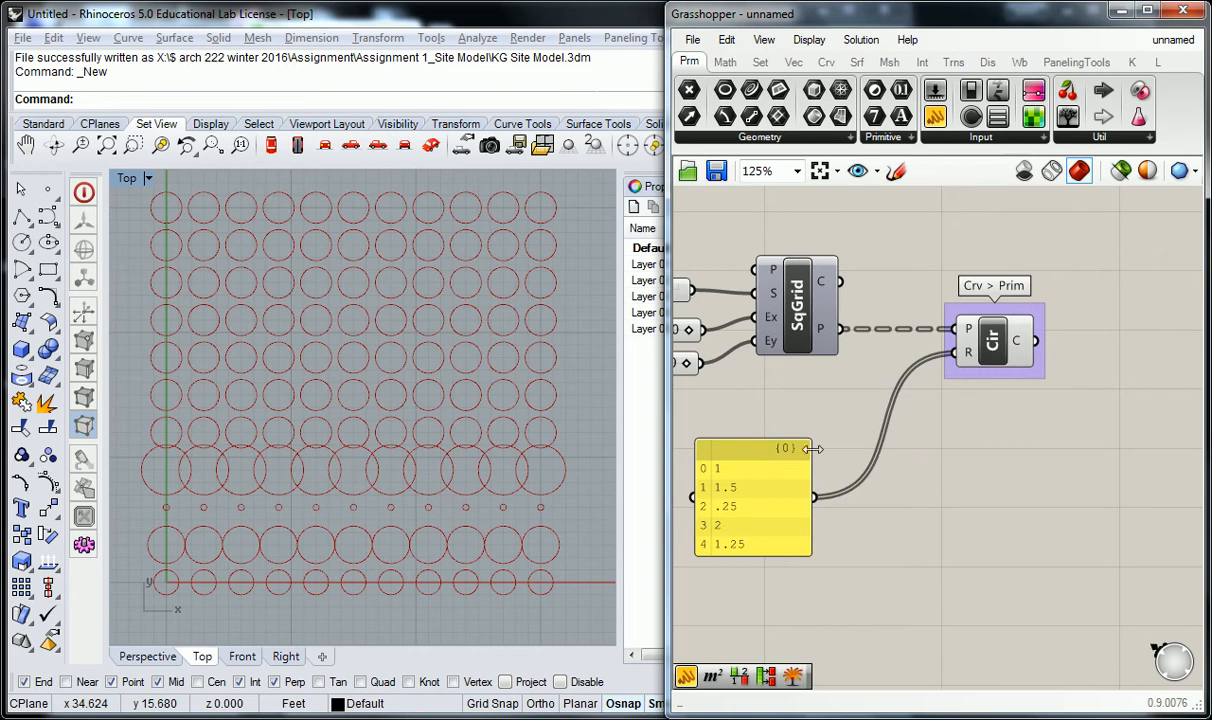
right_click(777, 480)
left_click(1083, 464)
scroll(766, 503, "up", 4)
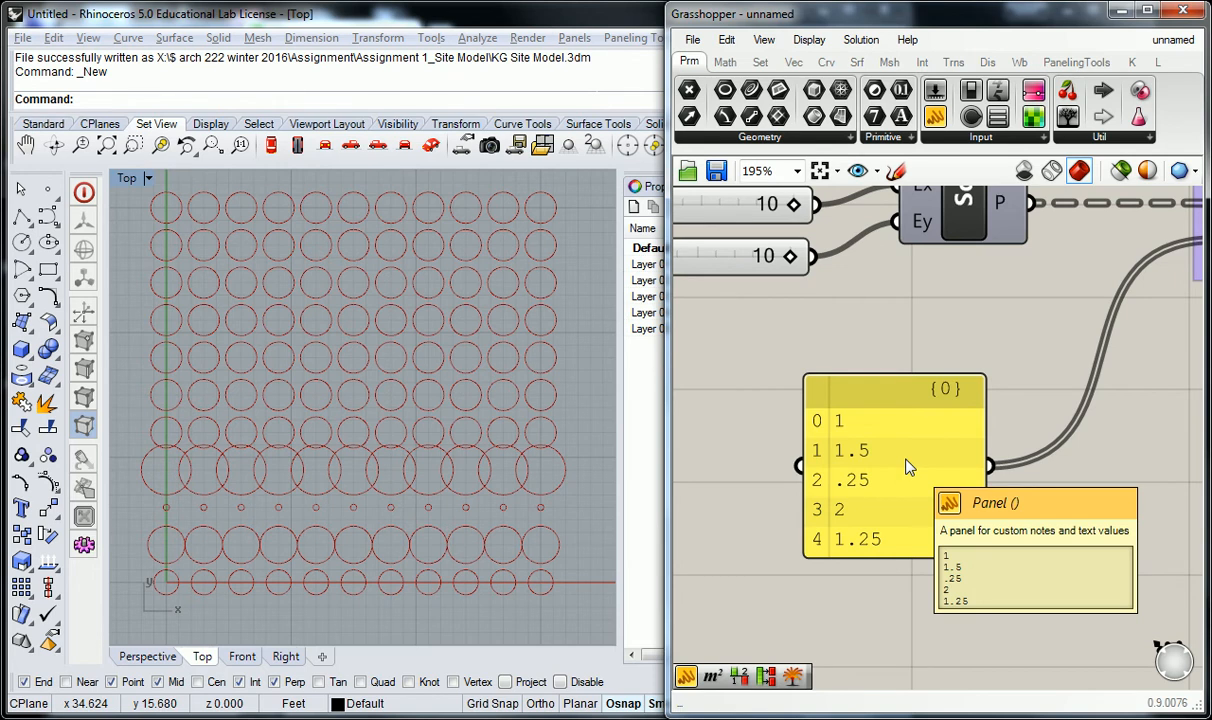
- Delete every value except 1 from the radius panel and turn Multiline Data on
double_click(882, 462)
left_click_drag(901, 517, 840, 404)
key("ctrl+c")
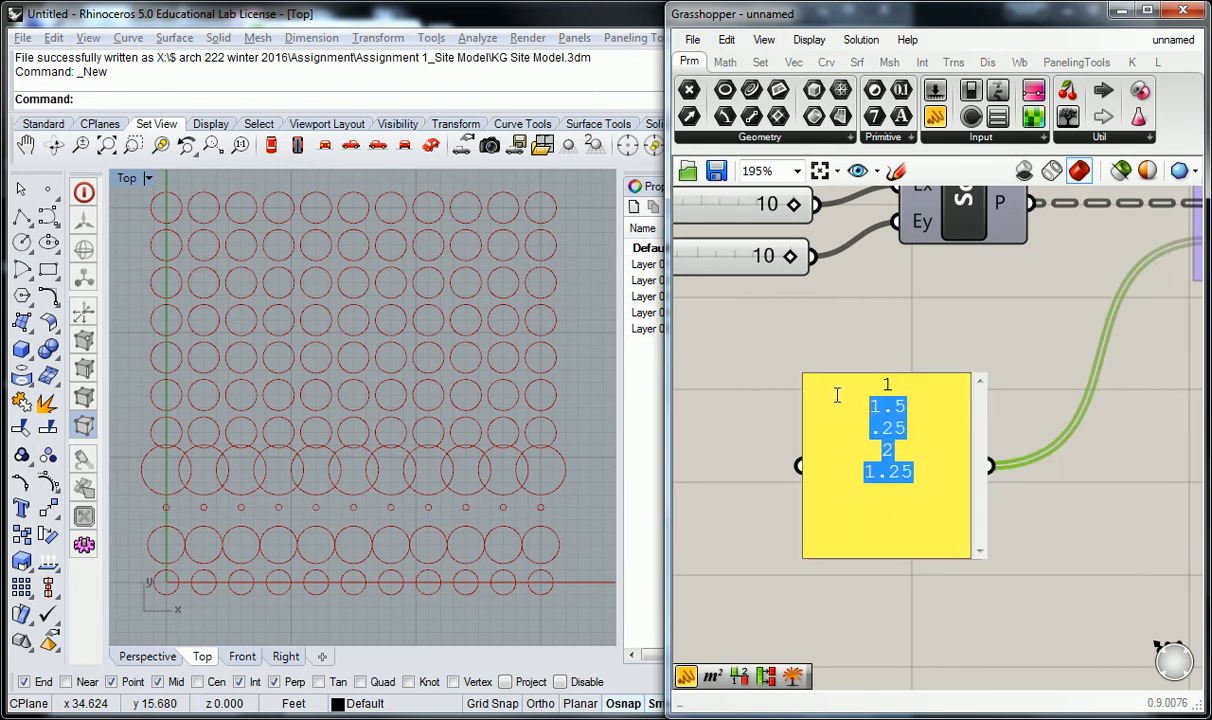
key("BackSpace")
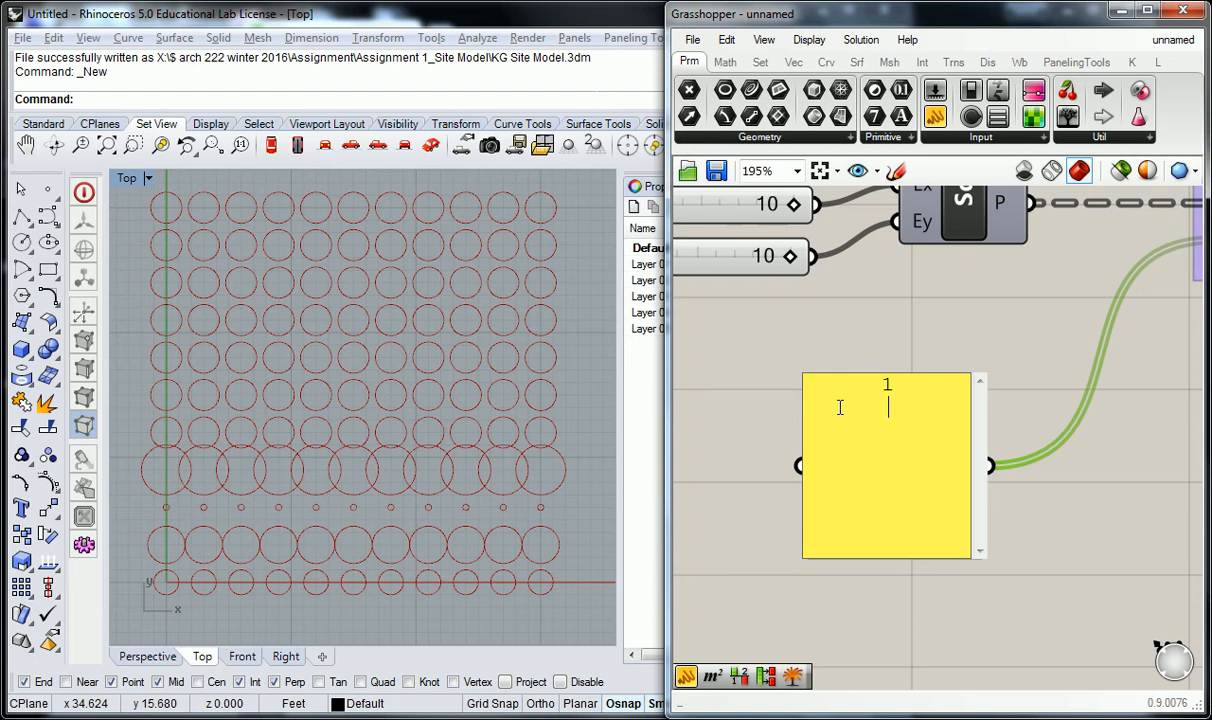
right_click_drag(979, 338, 873, 394)
scroll(875, 394, "down", 1)
right_click(812, 458)
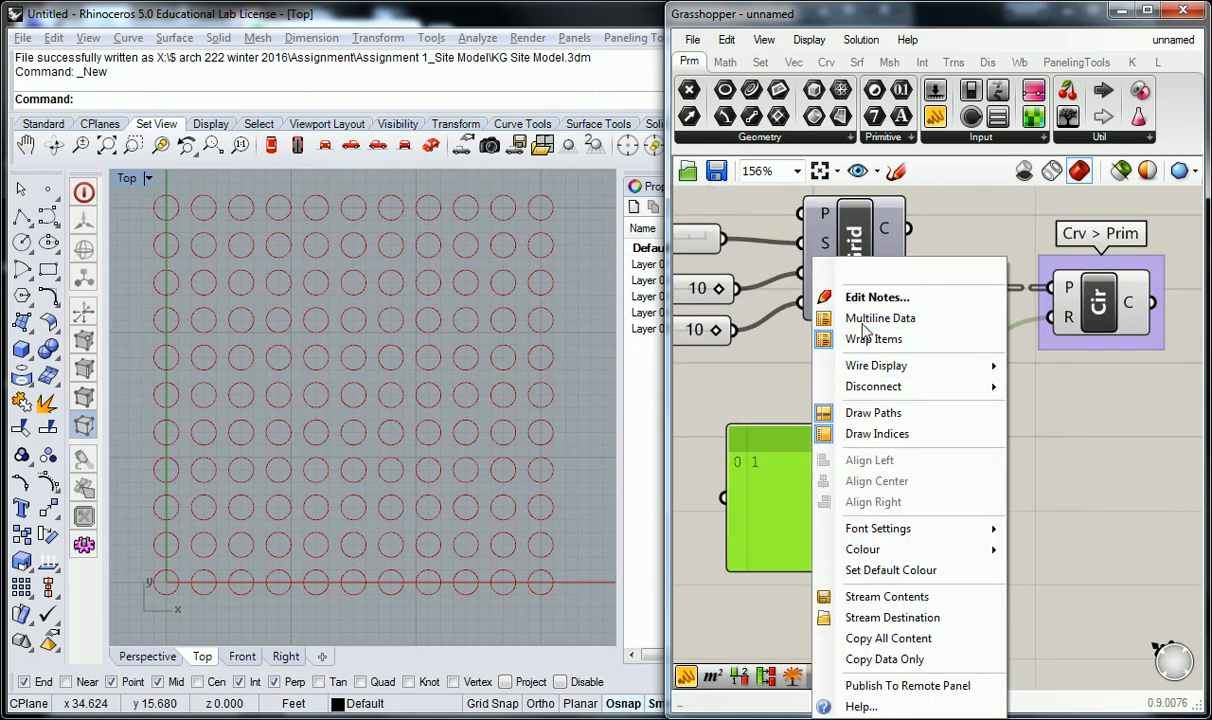
left_click(822, 319)
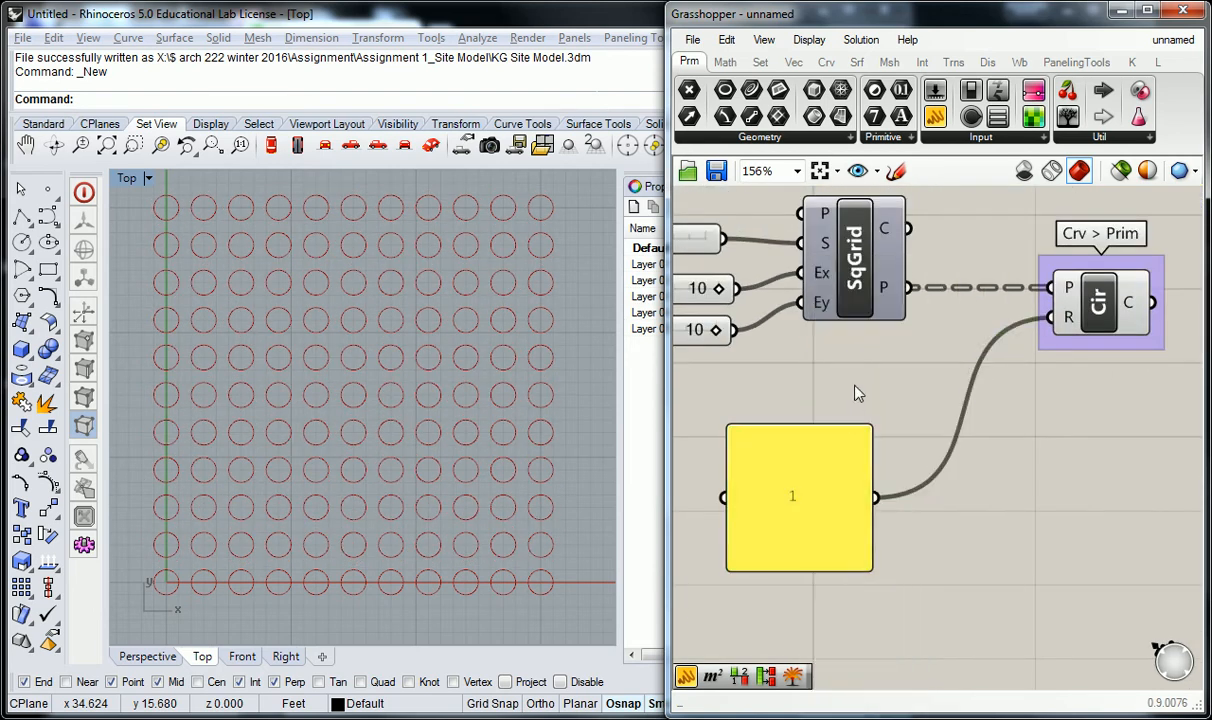
- Set the radius panel's single value to 2
left_click(800, 497)
double_click(799, 475)
type("2")
key("Return")
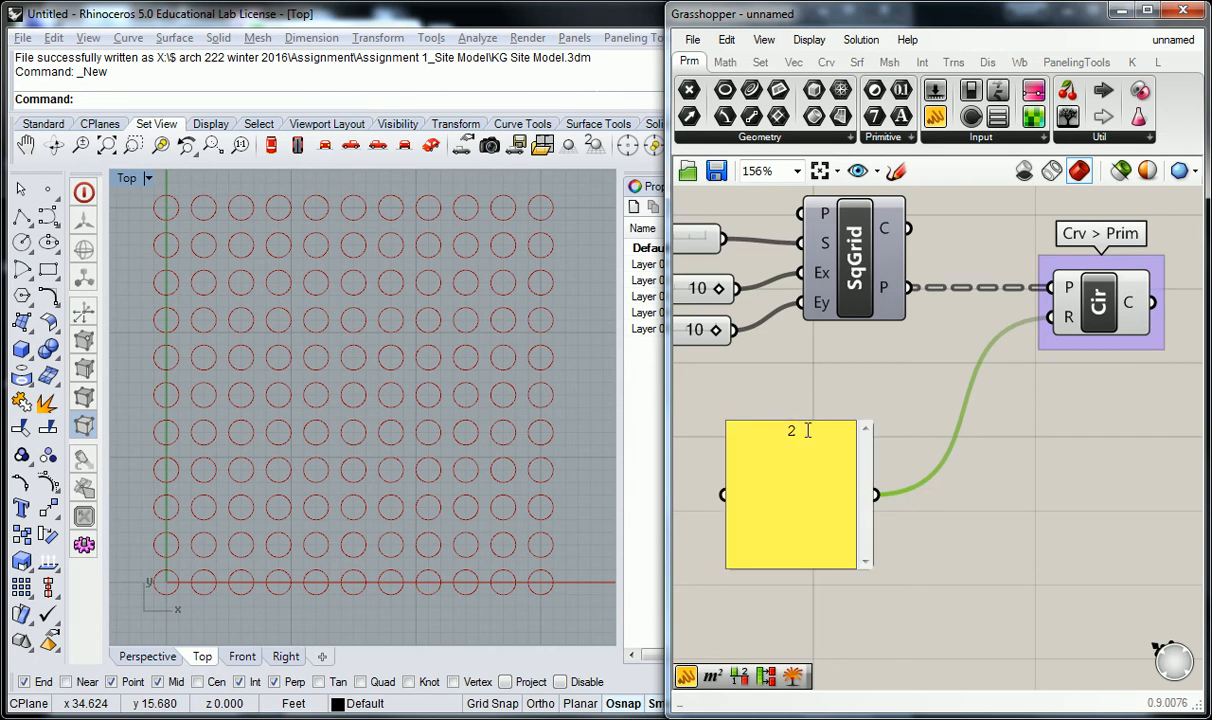
left_click(830, 398)
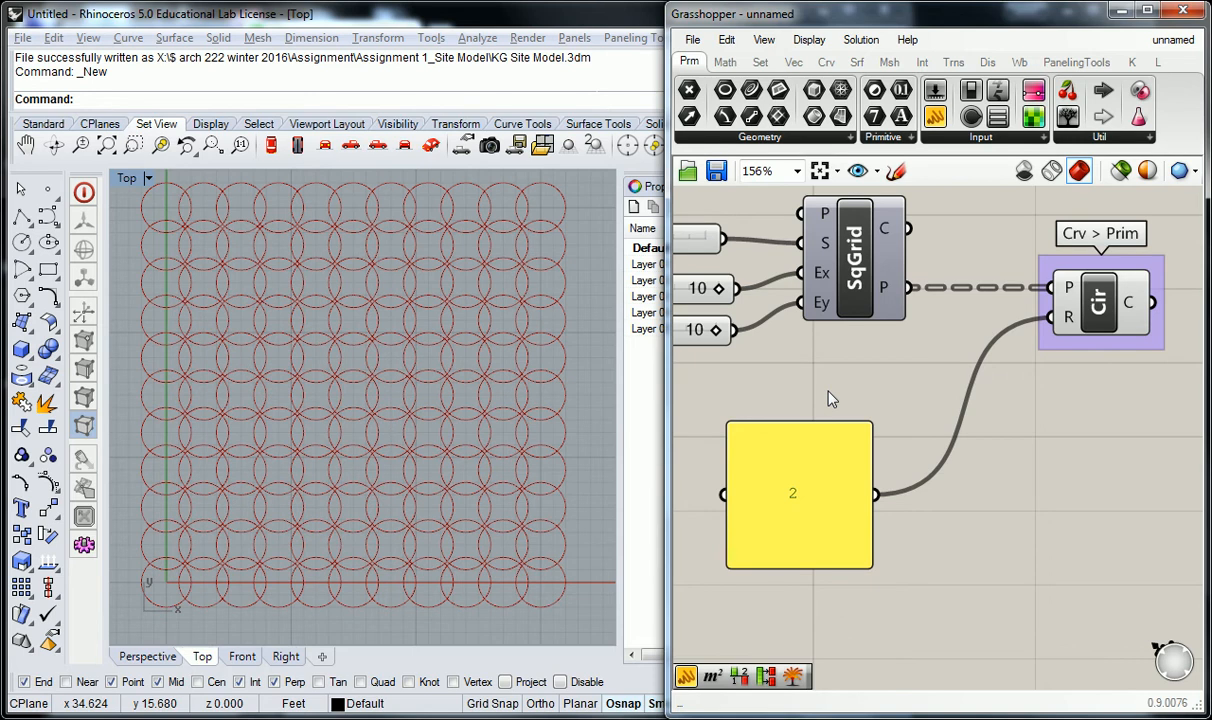
- Add an empty line after the 2 in the radius panel and check how the Circle component reacts
double_click(839, 500)
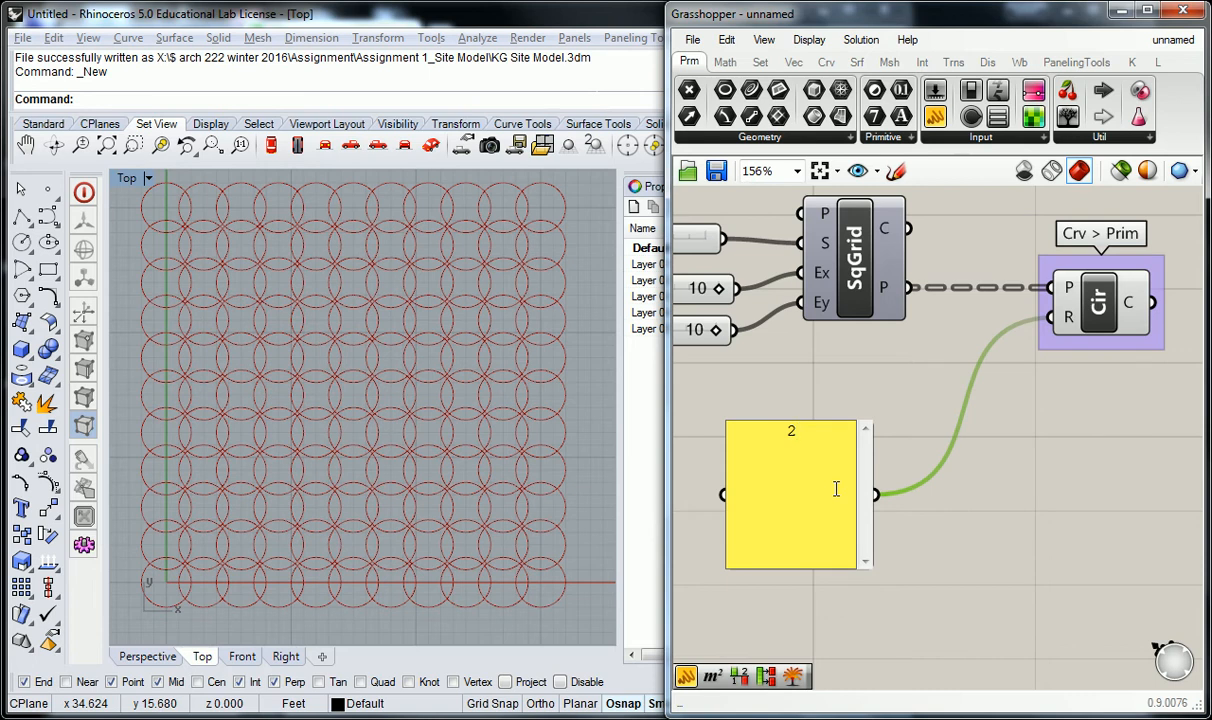
key("Return")
left_click(922, 401)
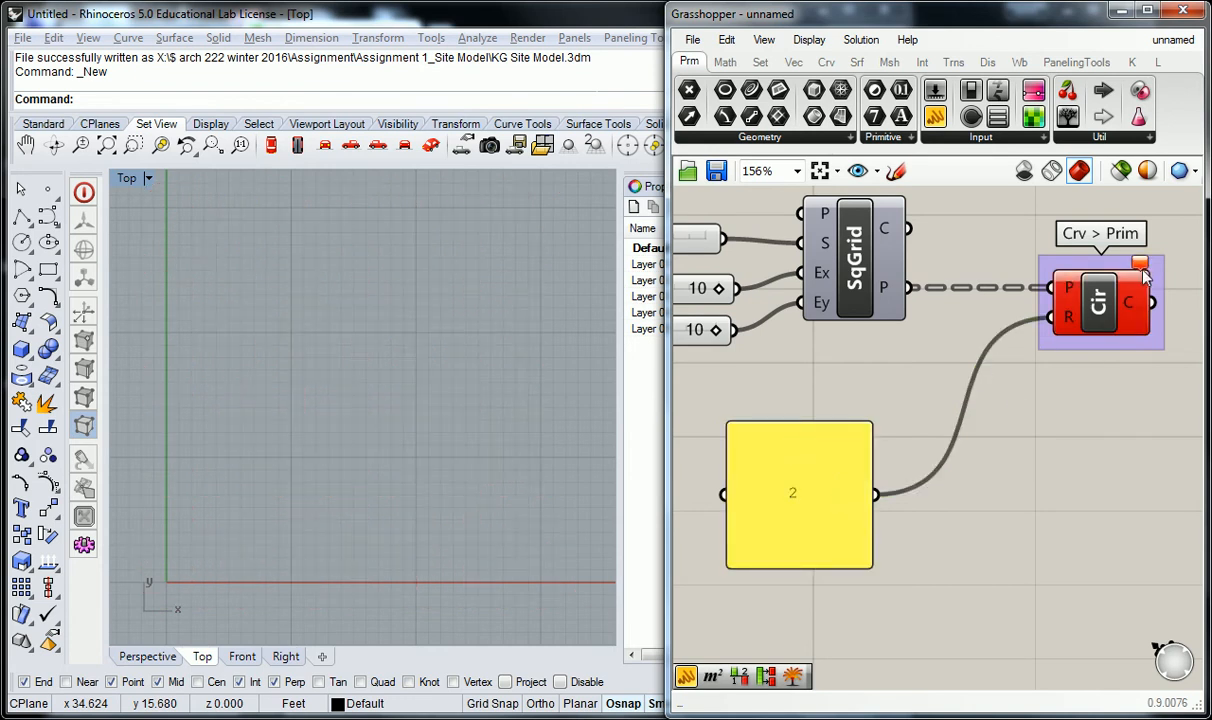
mouse_move(1147, 275)
- Replace the panel's content with 1, 1.5, .25, 2 and 1.25 on separate lines and turn off Multiline Data
left_click(840, 518)
double_click(840, 518)
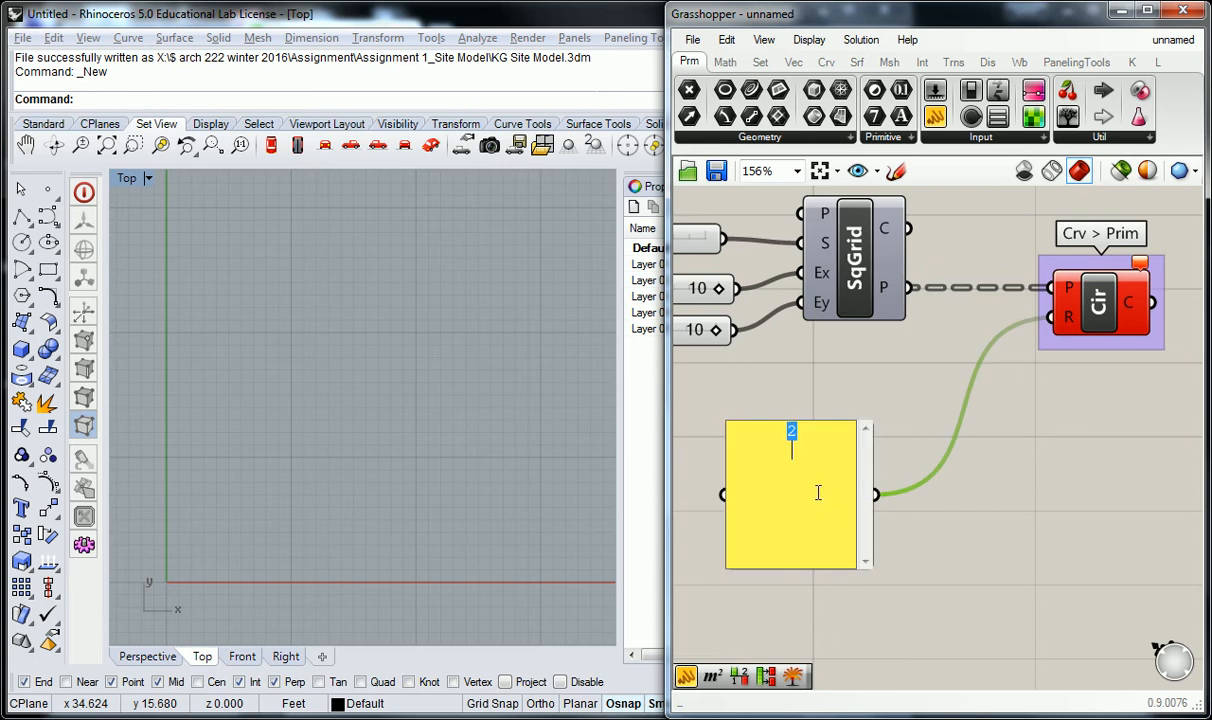
key("ctrl+v")
left_click(779, 430)
key("Return")
type("1")
left_click(731, 367)
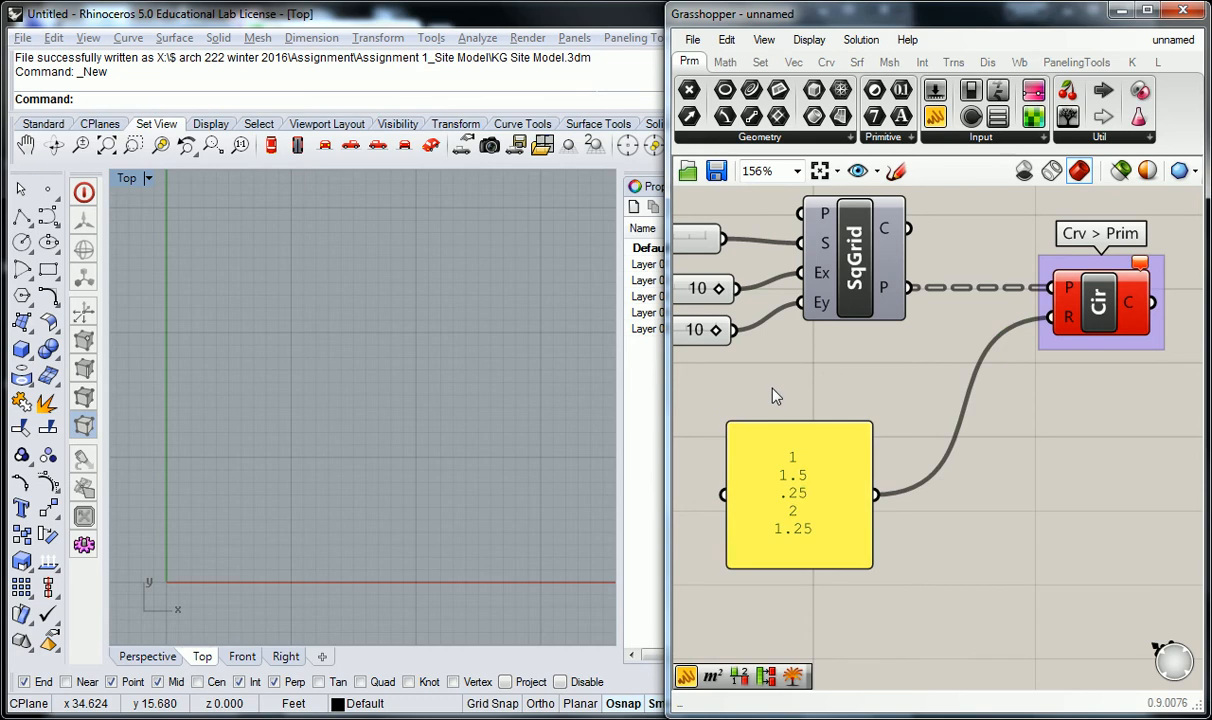
right_click(803, 480)
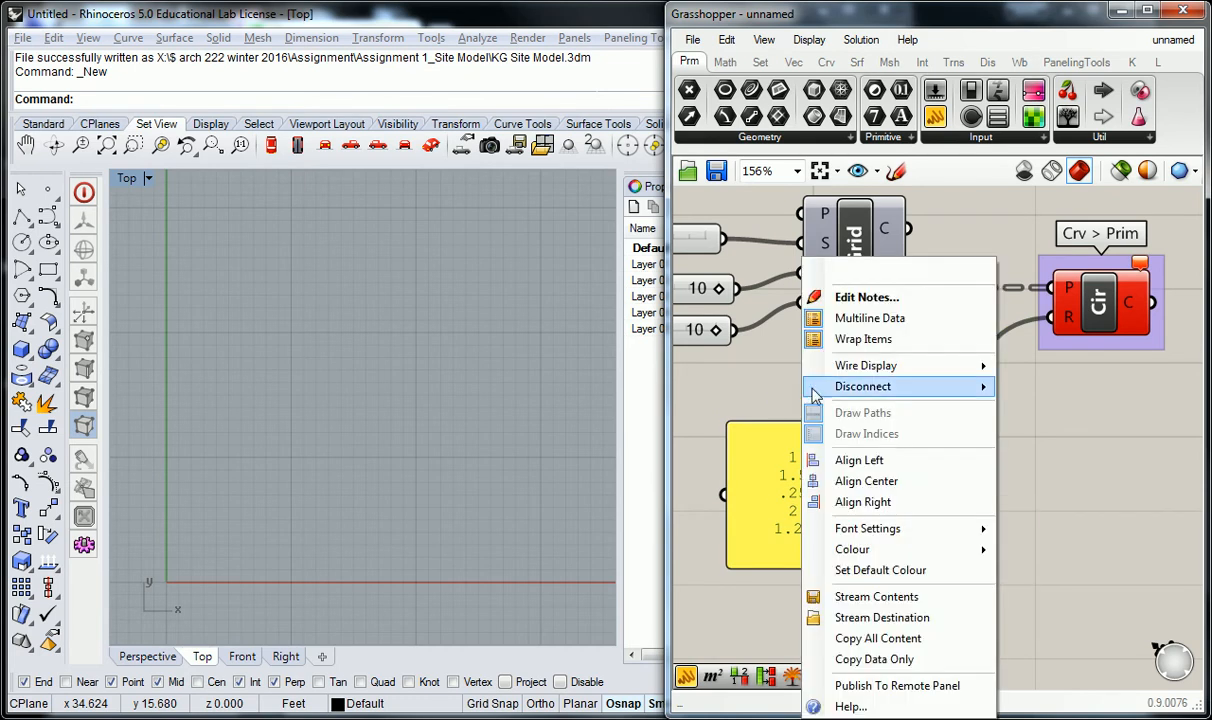
left_click(872, 319)
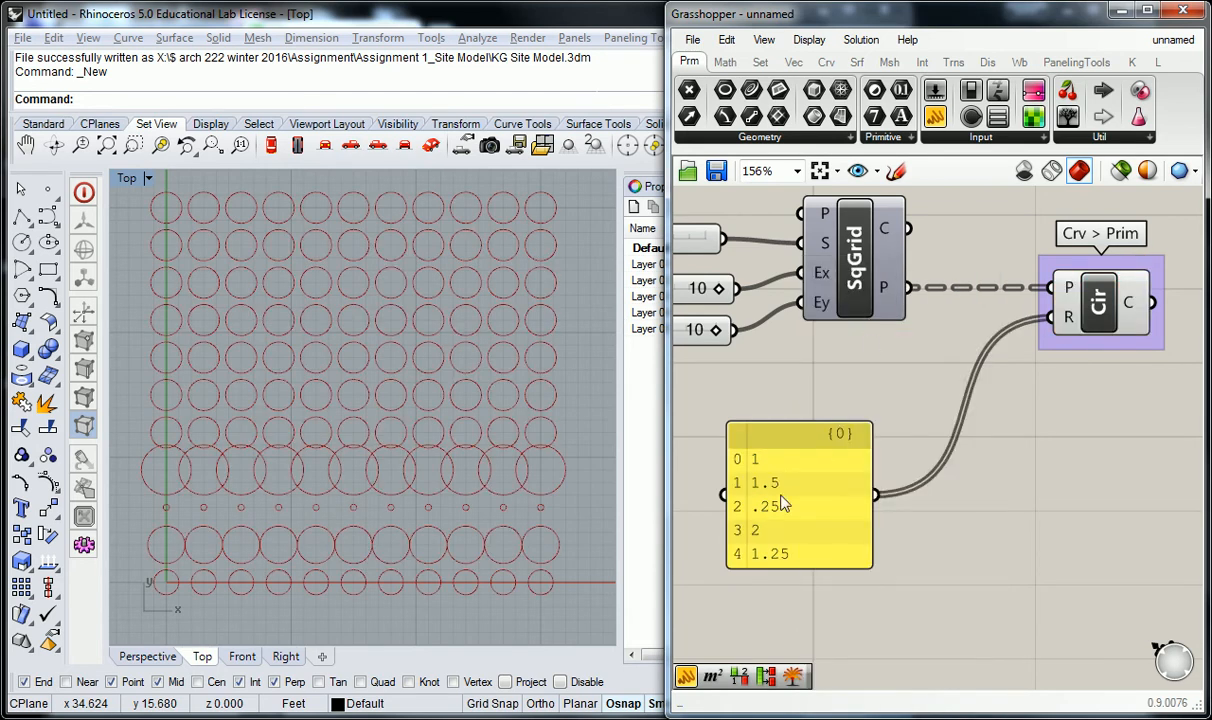
right_click_drag(817, 452, 829, 425)
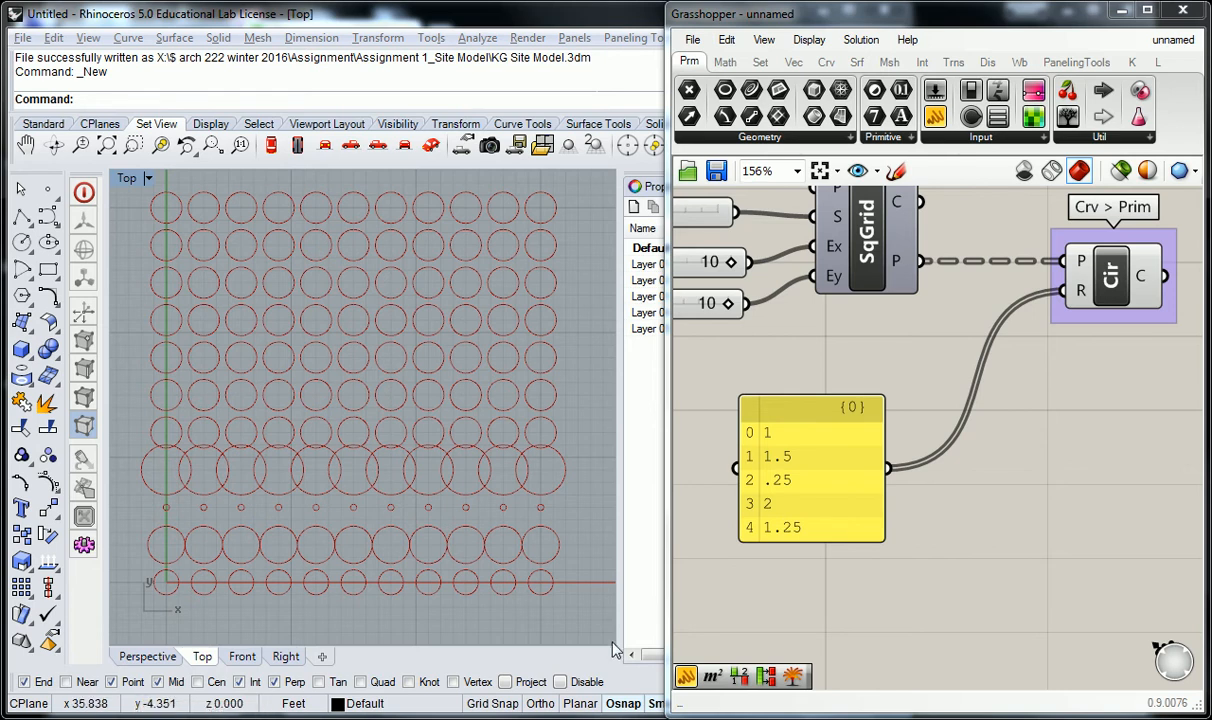
left_click(853, 476)
left_click(993, 530)
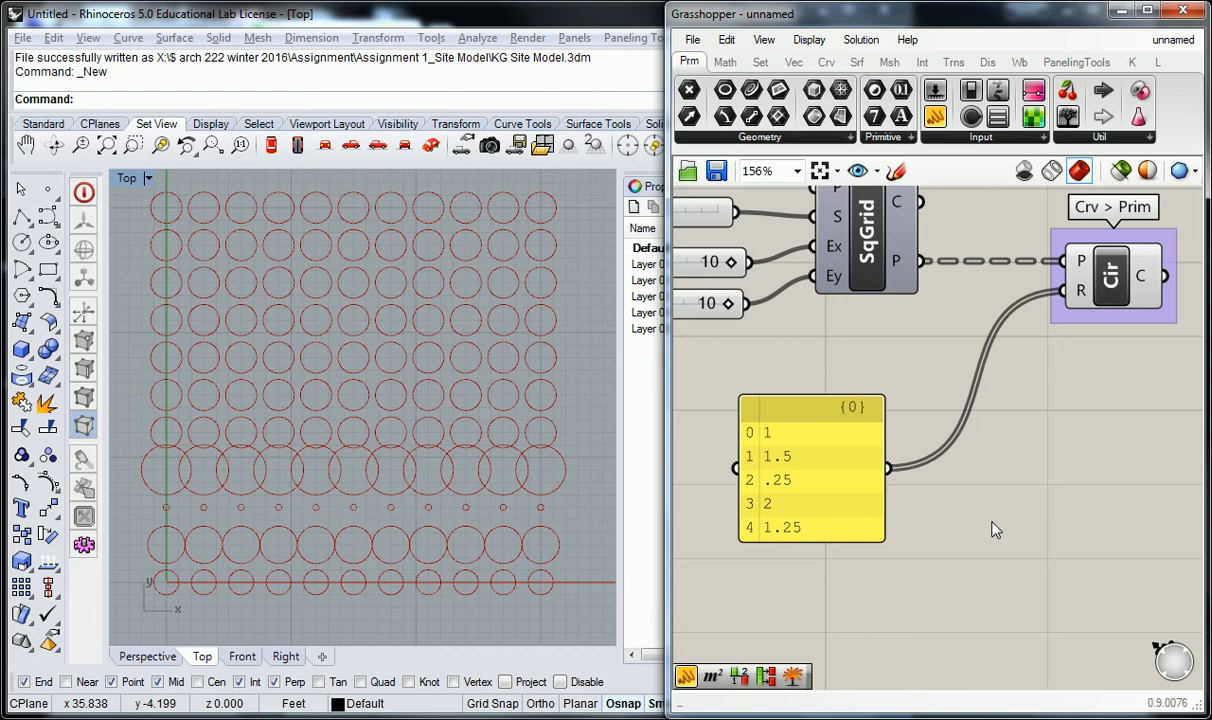
- Change the last value in the radius panel to 2 and undo that change
mouse_move(1078, 293)
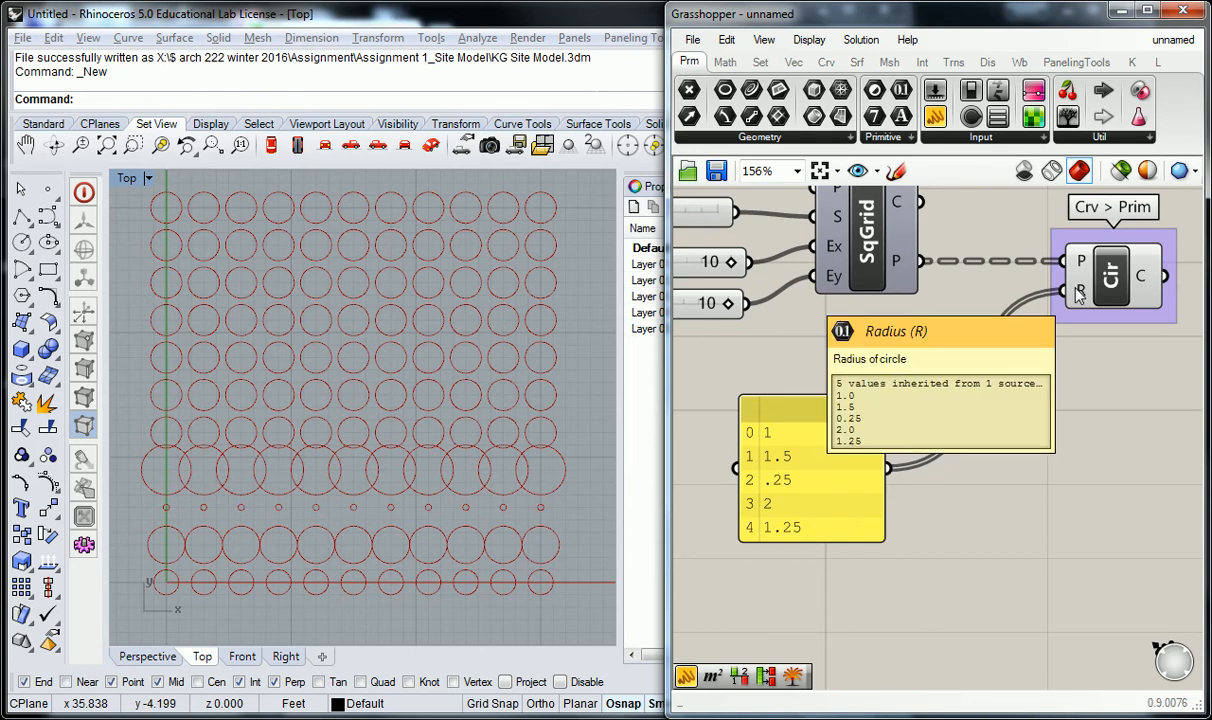
double_click(829, 532)
left_click(803, 481)
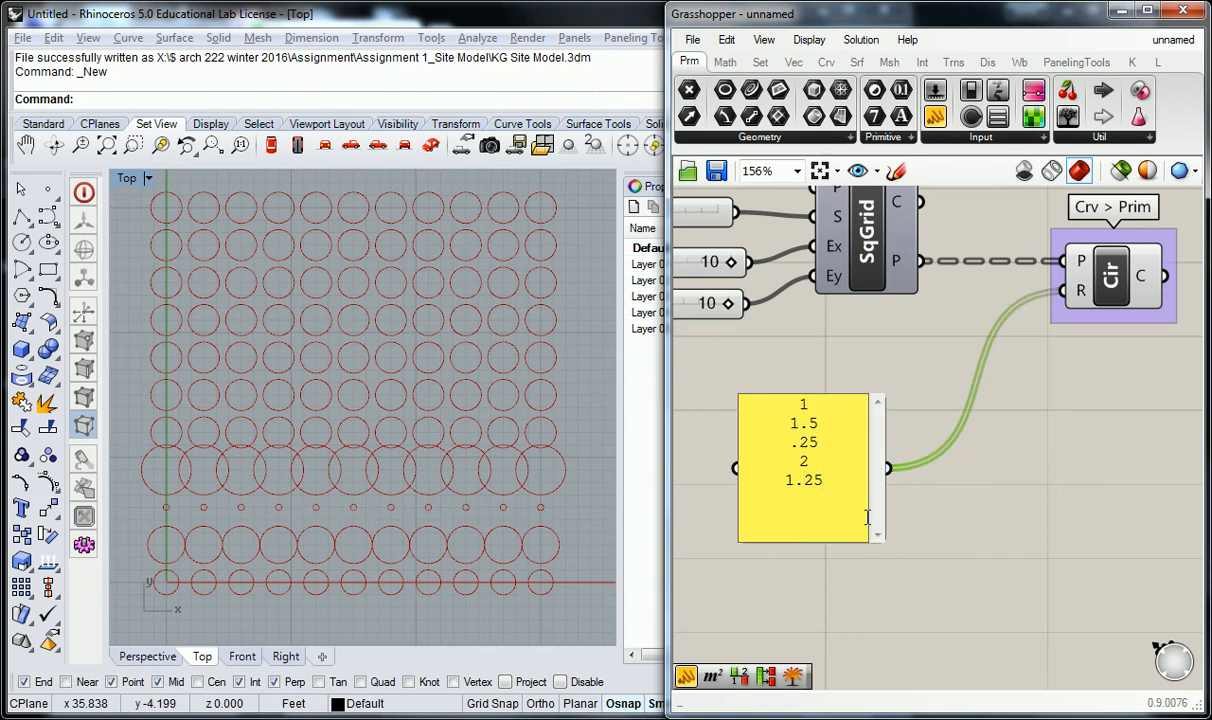
left_click_drag(847, 490, 776, 492)
type("2")
left_click(975, 507)
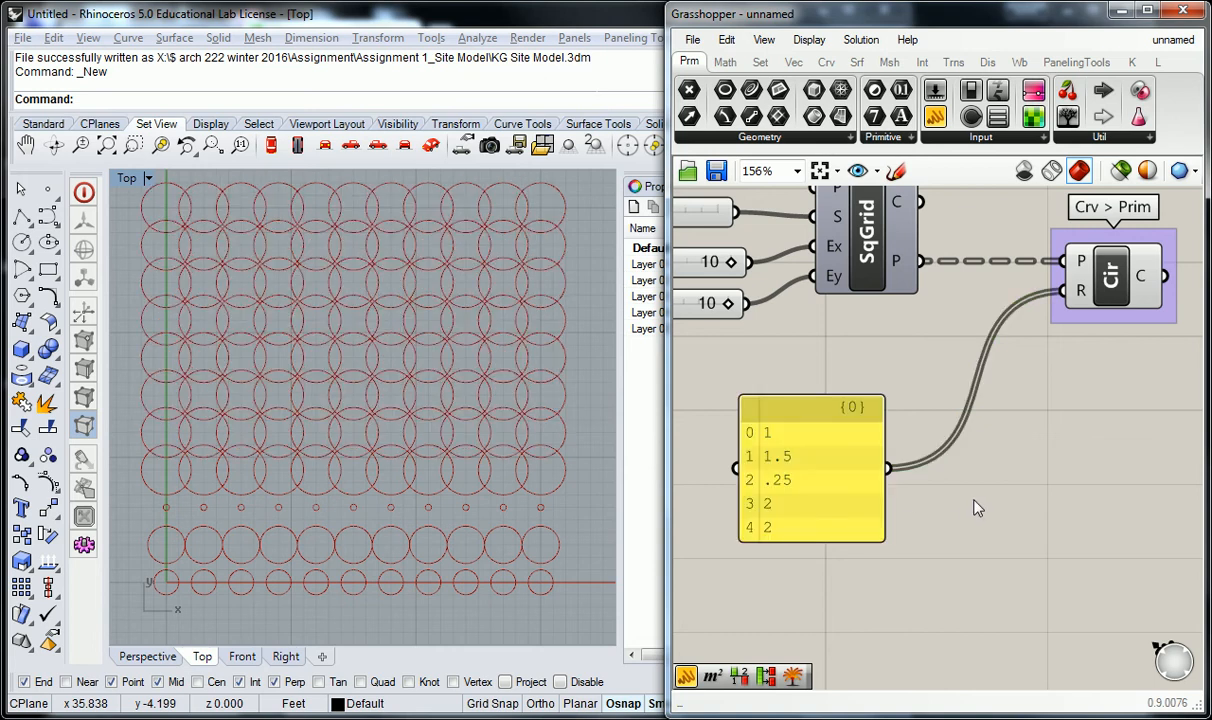
key("ctrl+z")
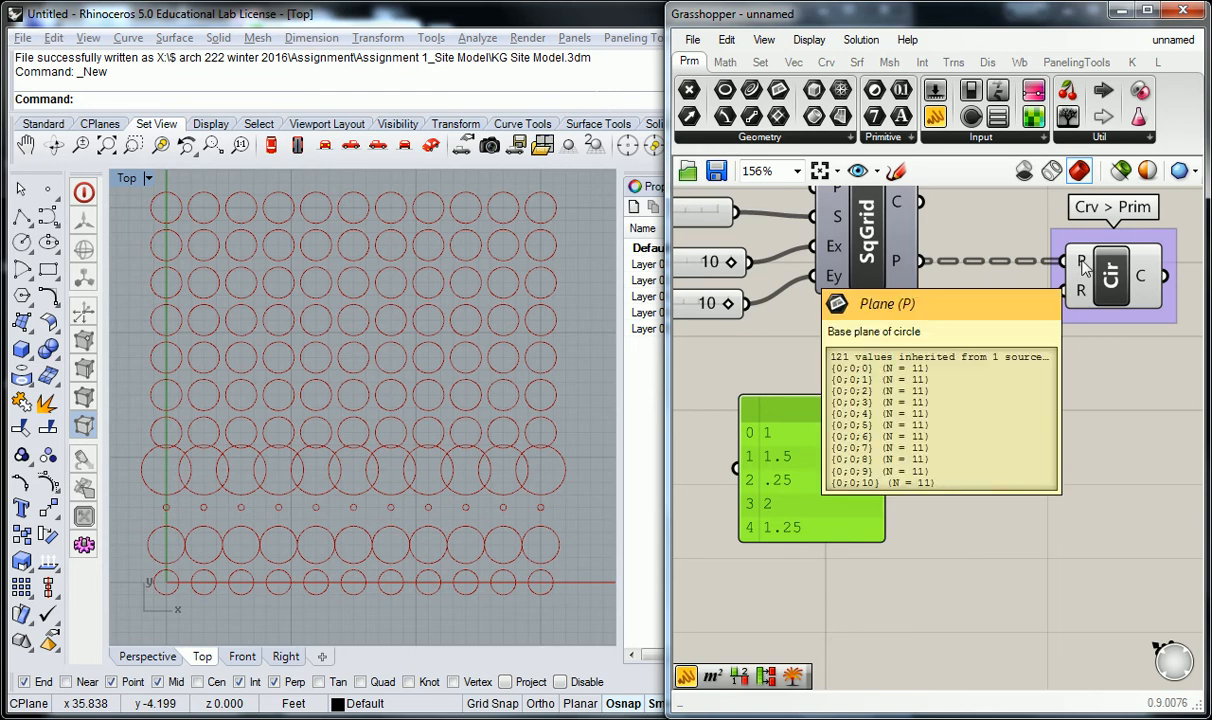
- Flatten the Circle component's plane input
mouse_move(1085, 266)
right_click(1085, 266)
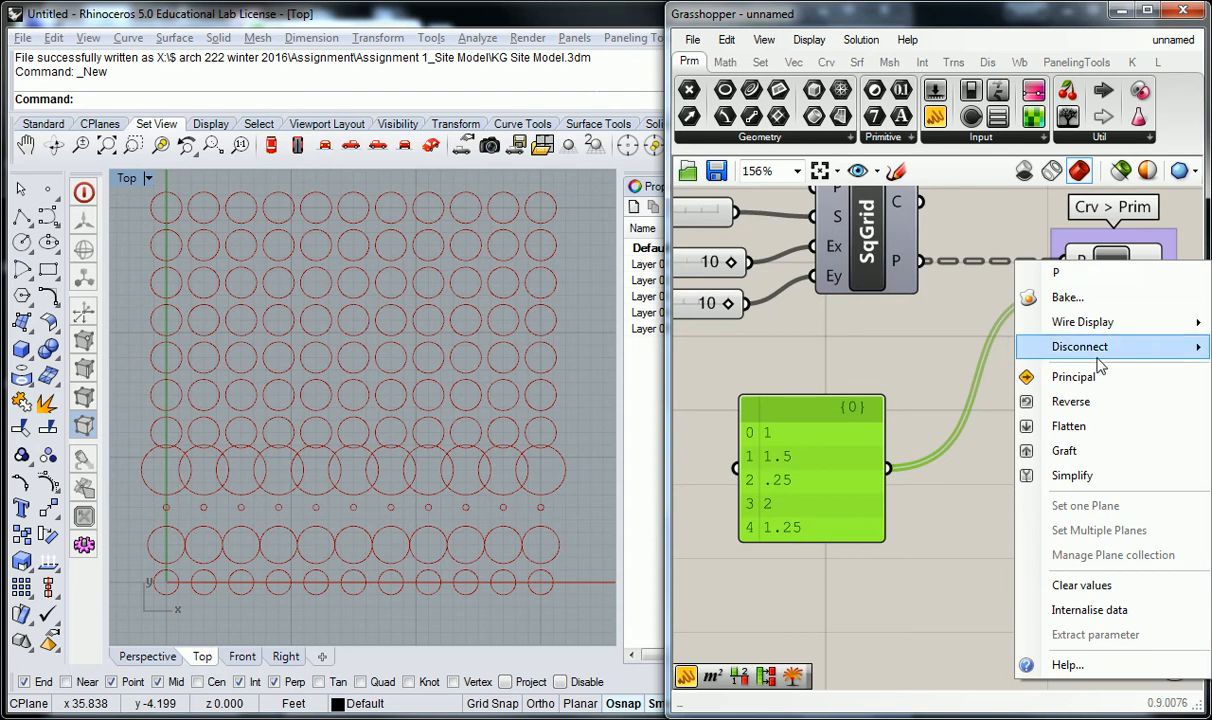
left_click(1050, 408)
left_click(922, 351)
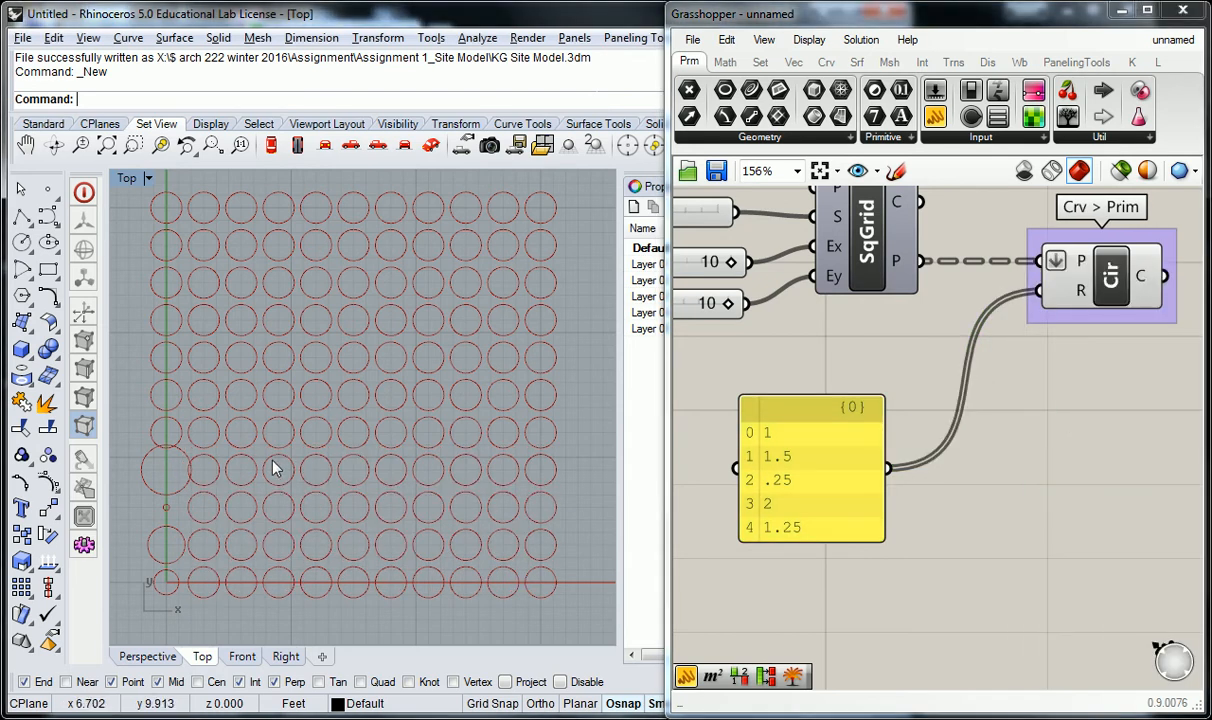
mouse_move(185, 449)
right_mouse_down()
mouse_move(198, 437)
mouse_move(183, 460)
right_mouse_up()
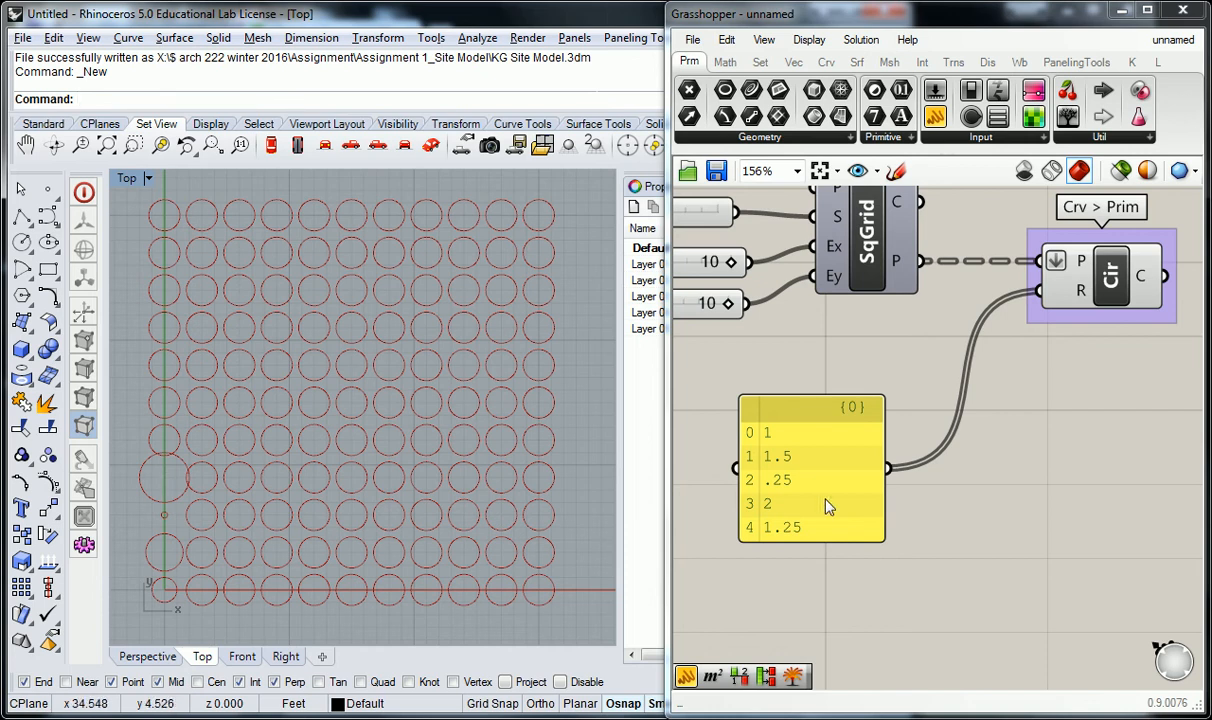
- Add a Repeat Data component to the canvas below and beyond the Circle component
scroll(952, 506, "down", 3)
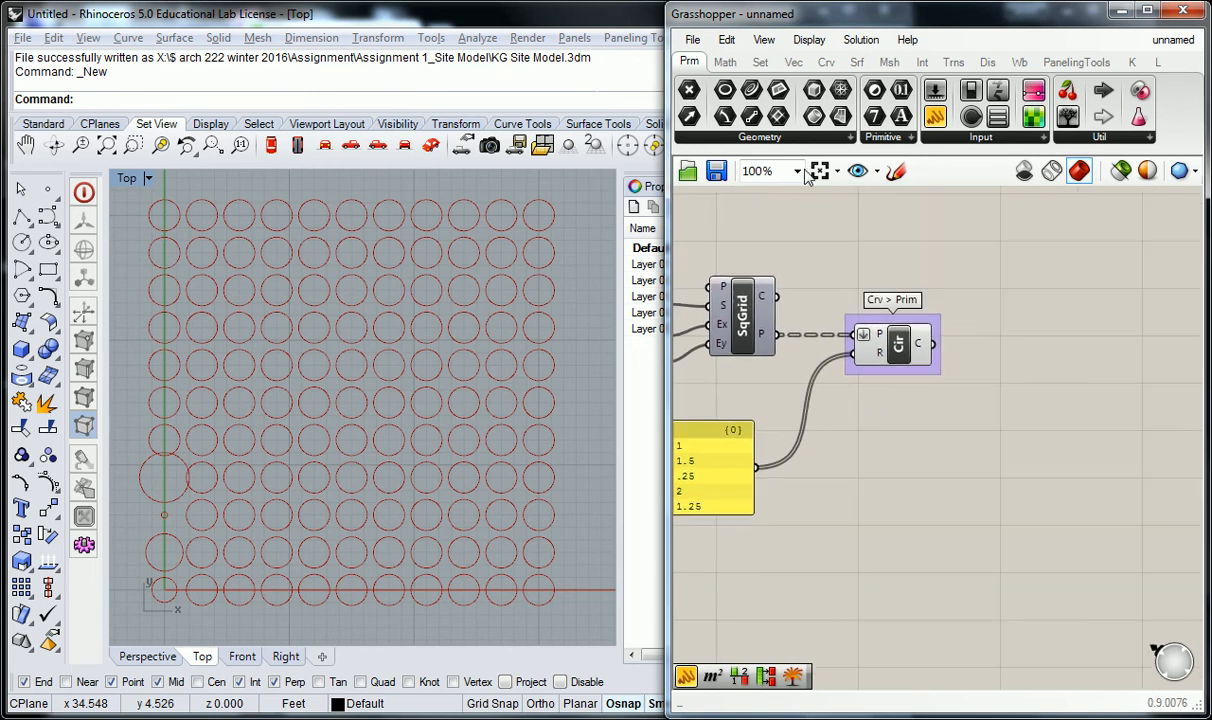
left_click(760, 62)
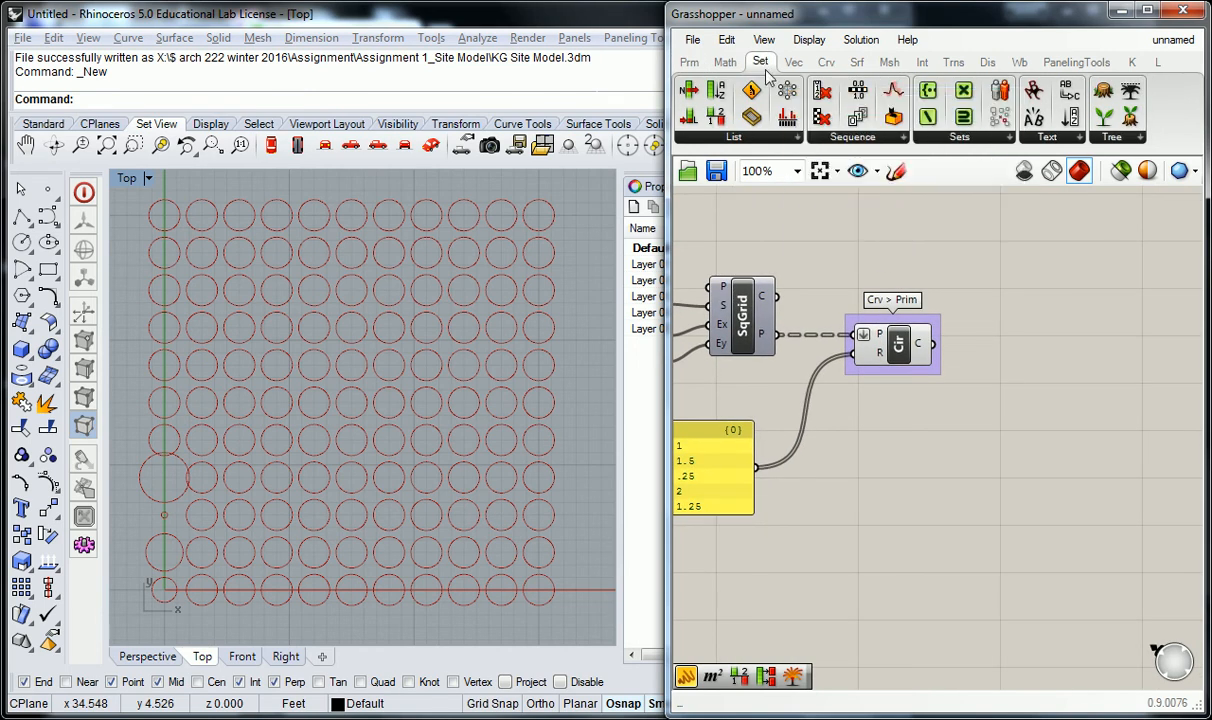
left_click(860, 145)
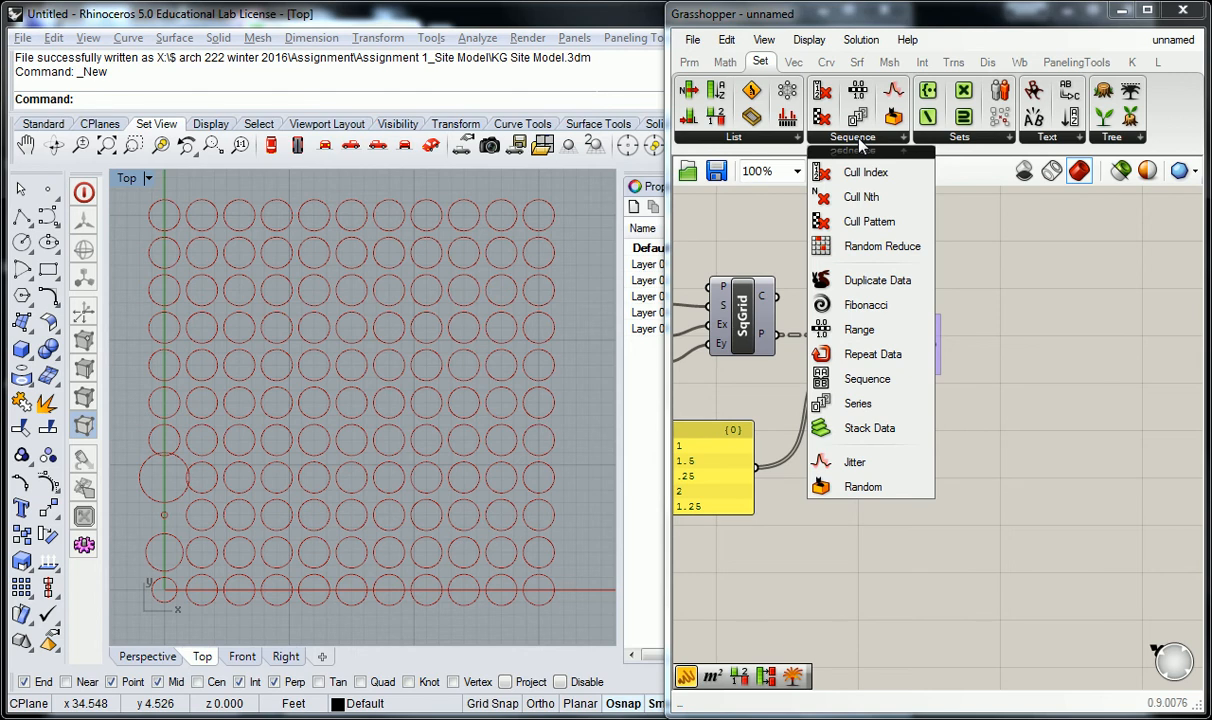
left_click(856, 354)
left_click(995, 440)
right_click_drag(1006, 481, 911, 483)
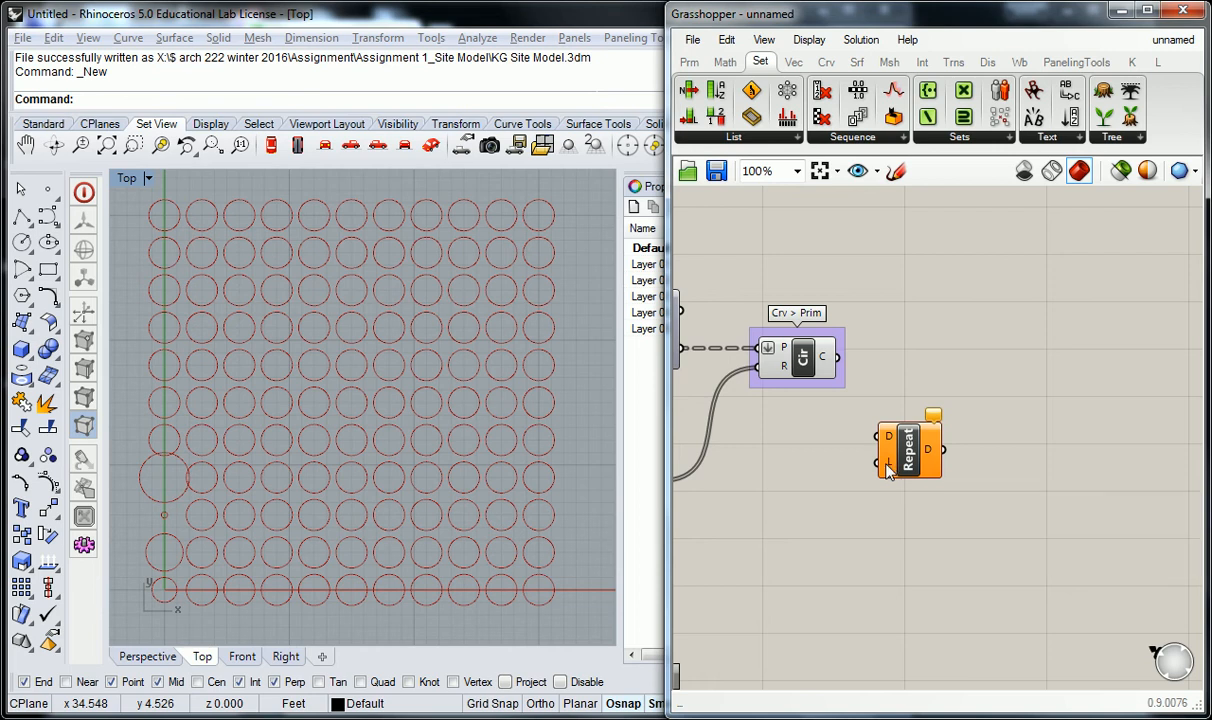
- Add a List Length component and arrange it between the Circle and Repeat Data components
left_click(761, 138)
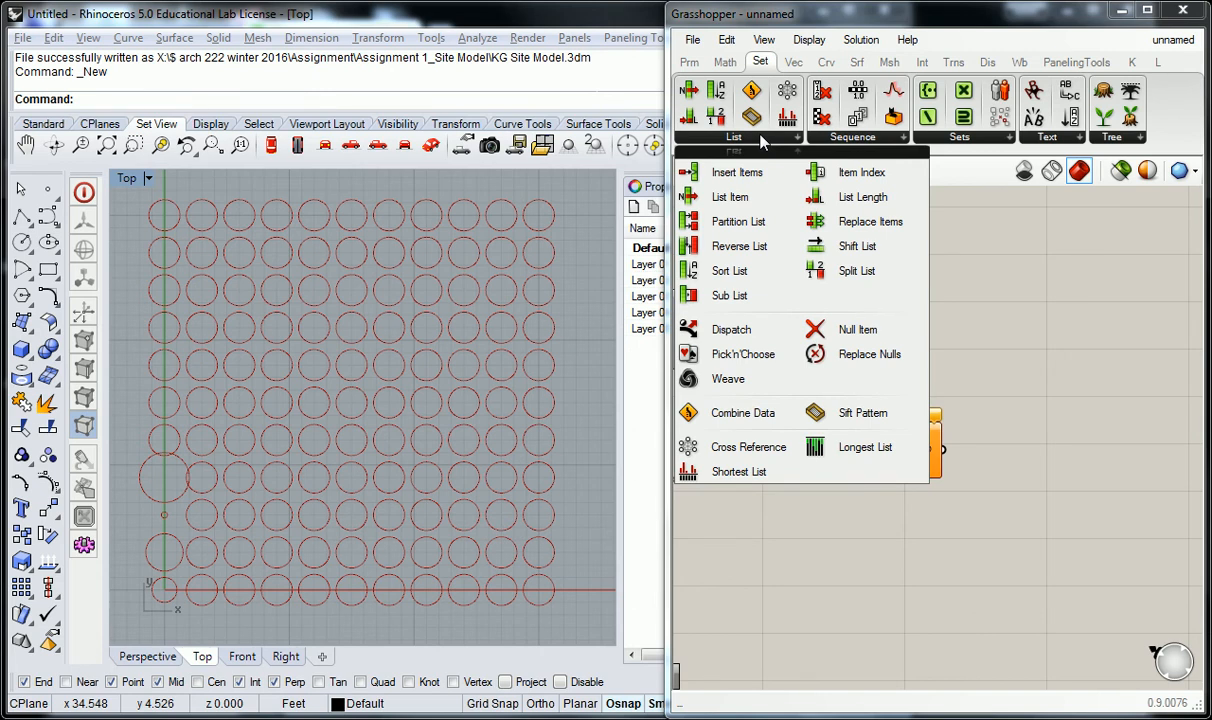
left_click(883, 200)
left_click(811, 449)
left_click_drag(916, 465, 1012, 463)
left_click_drag(790, 457, 880, 457)
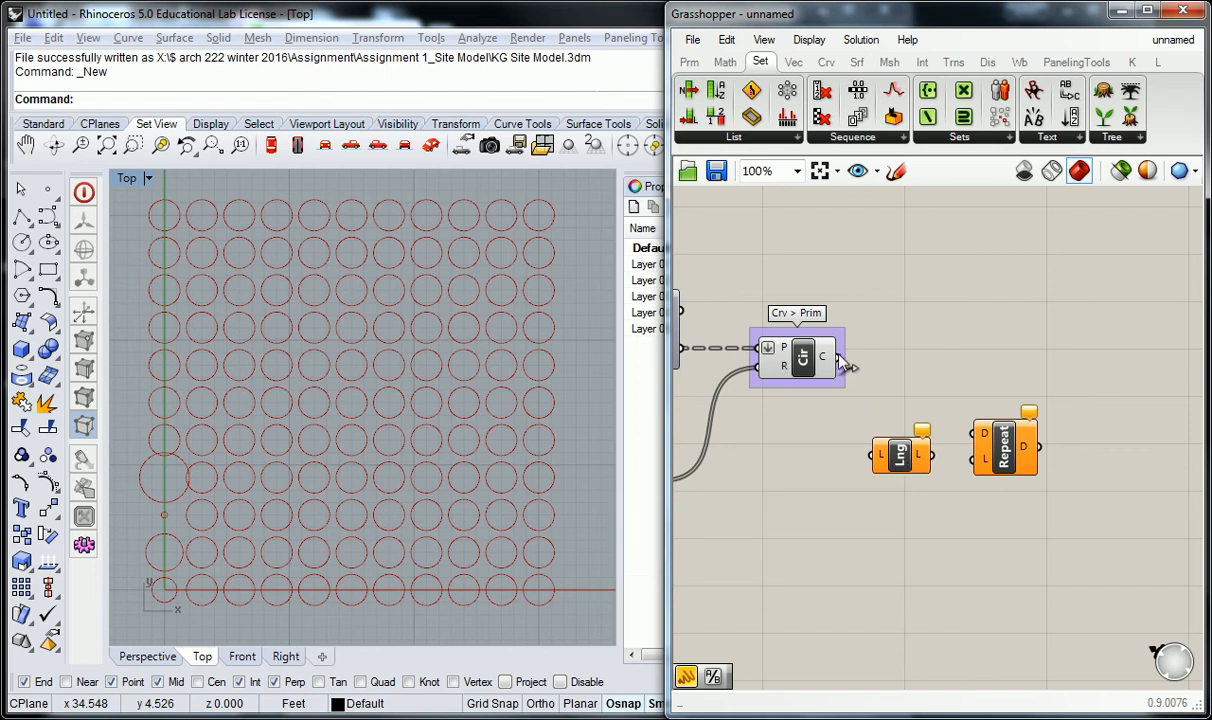
- Connect the Circle component's output to List Length's list input and check the resulting length value
left_click_drag(838, 357, 898, 425)
mouse_move(886, 435)
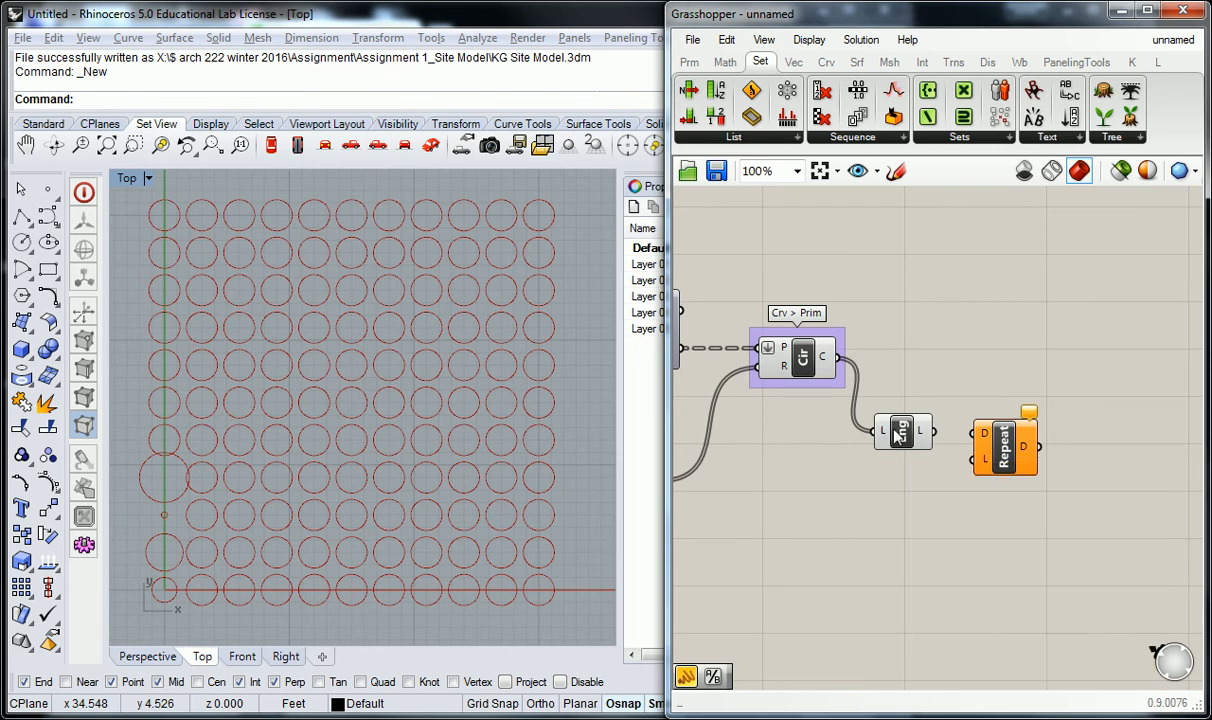
mouse_move(926, 441)
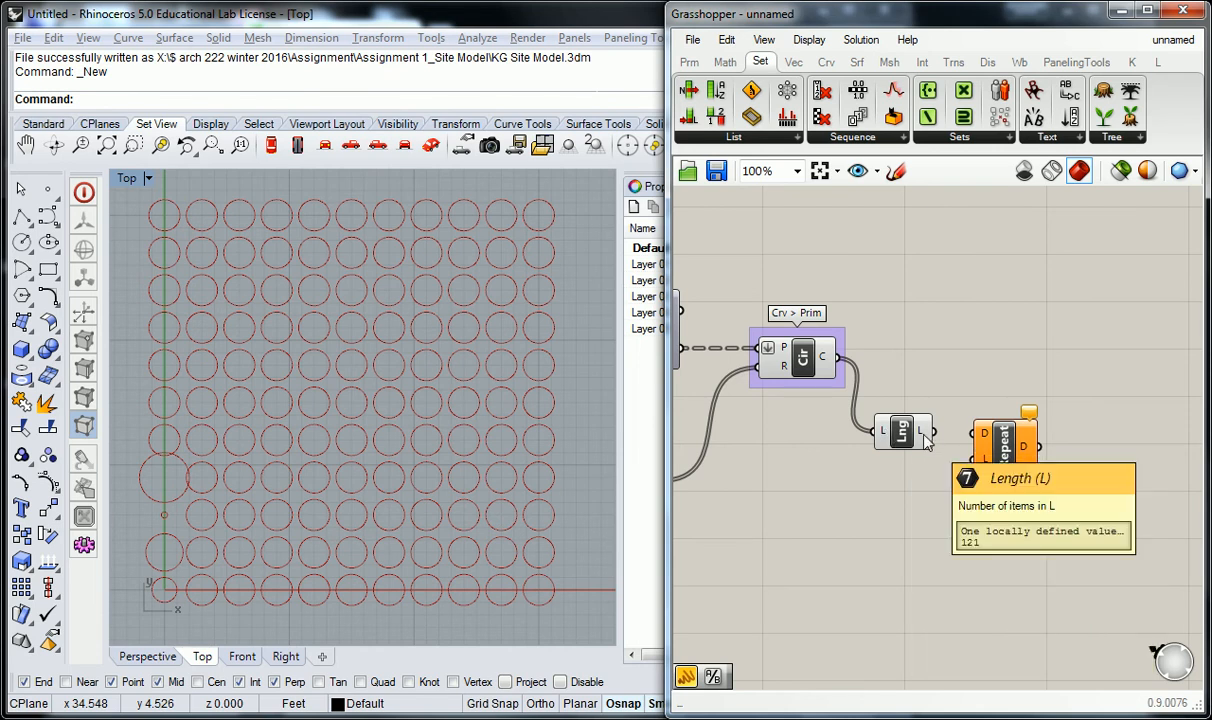
- Feed the list length and the circles into Repeat Data's length and data inputs, and inspect the components' outputs
left_click_drag(1001, 458, 962, 412)
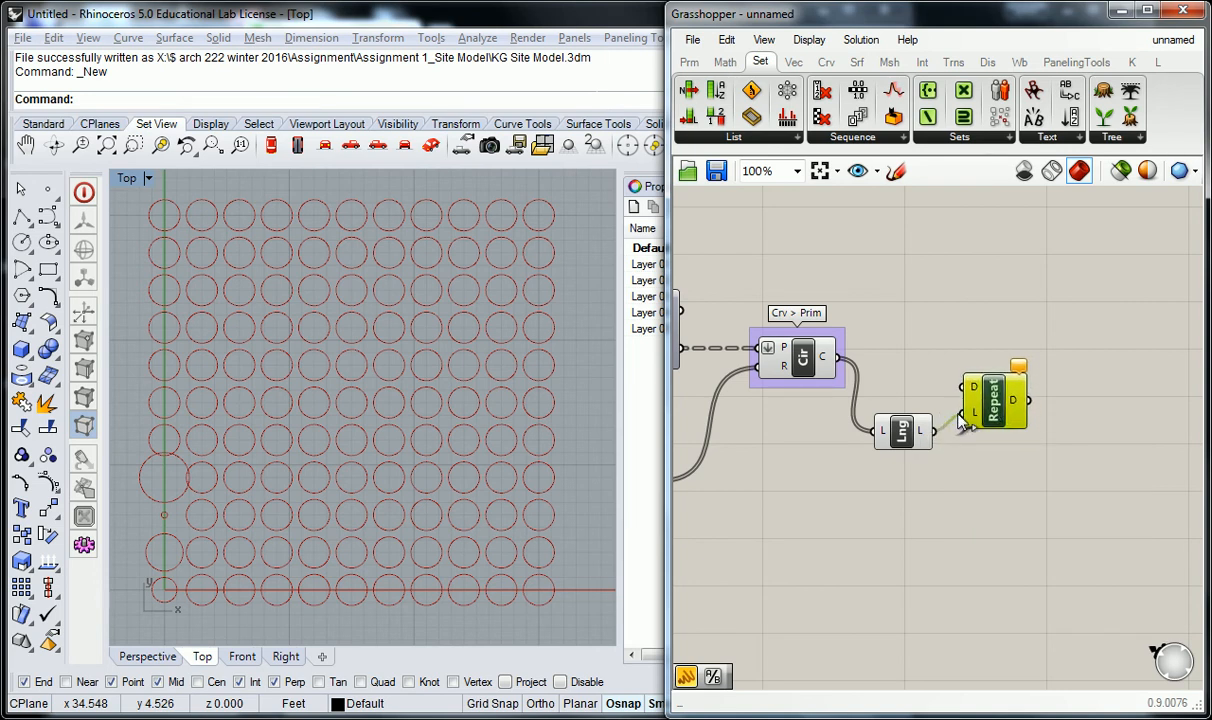
left_click(899, 394)
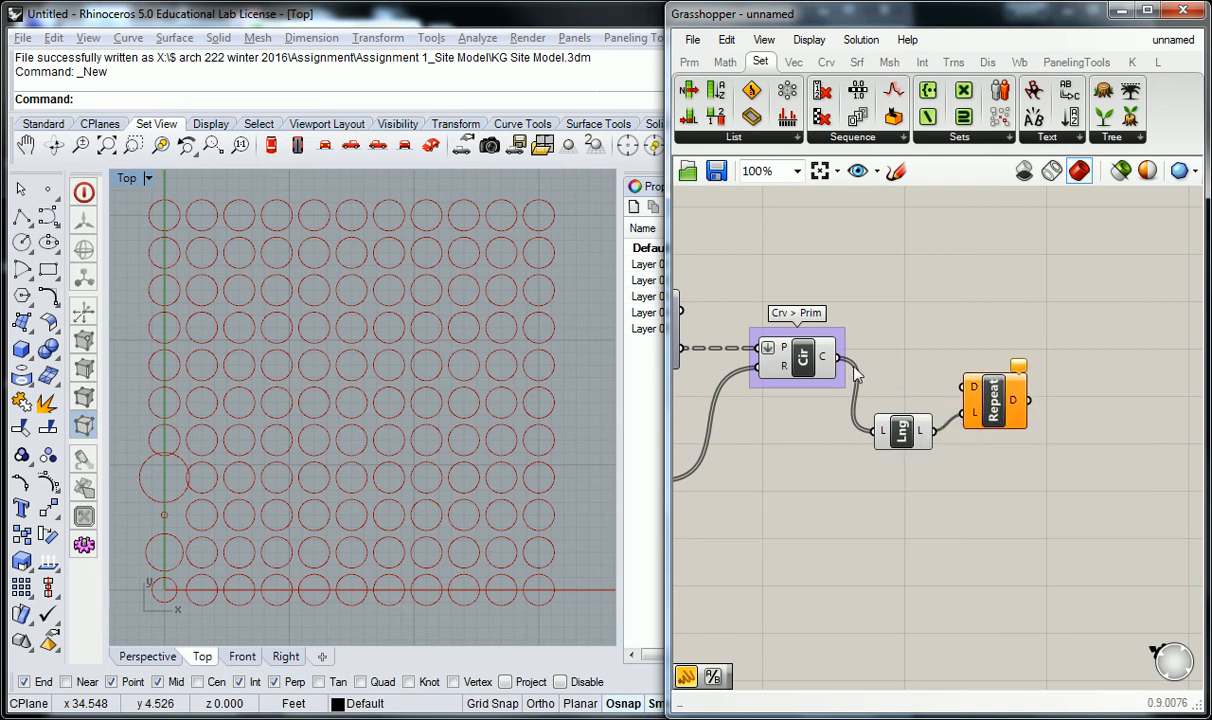
left_click_drag(845, 368, 965, 387)
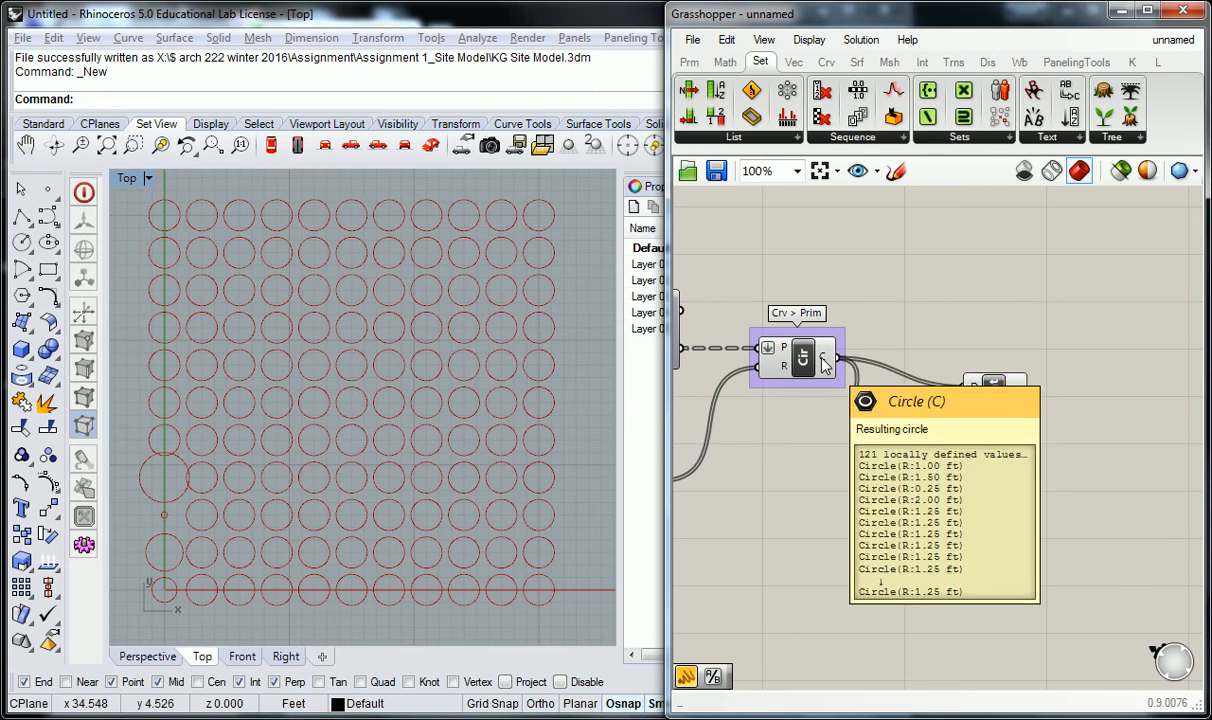
scroll(890, 372, "down", 3)
scroll(897, 378, "up", 3)
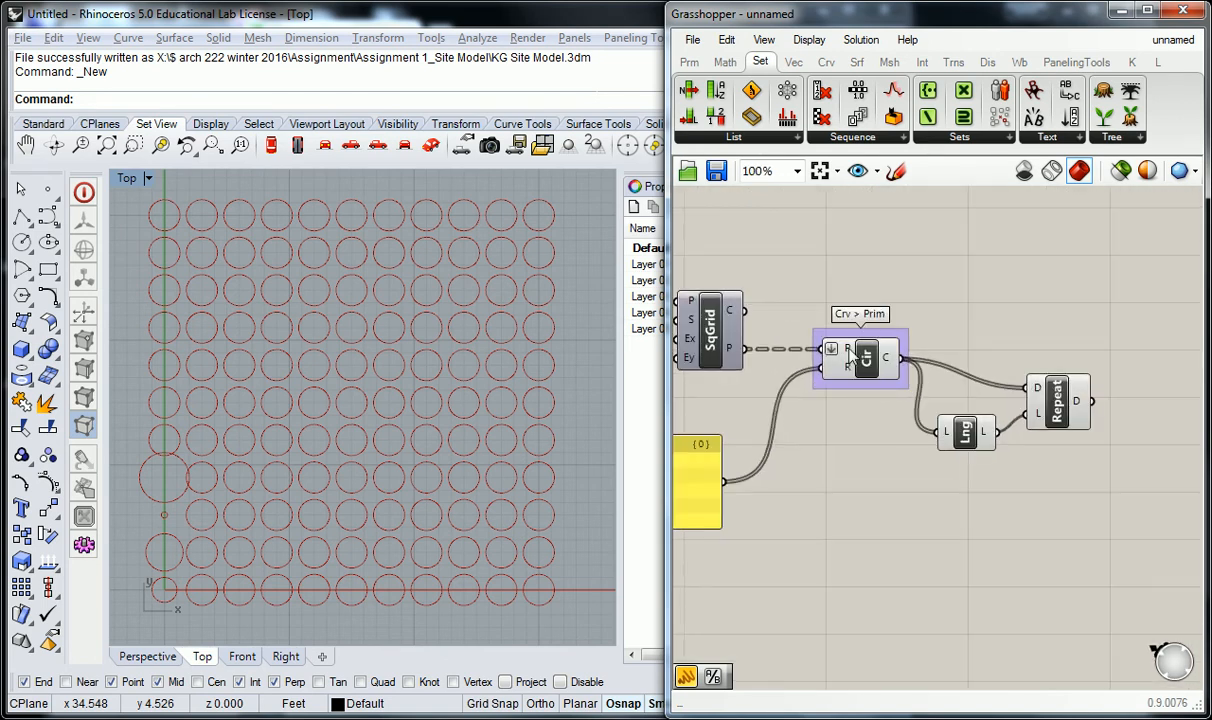
mouse_move(1078, 404)
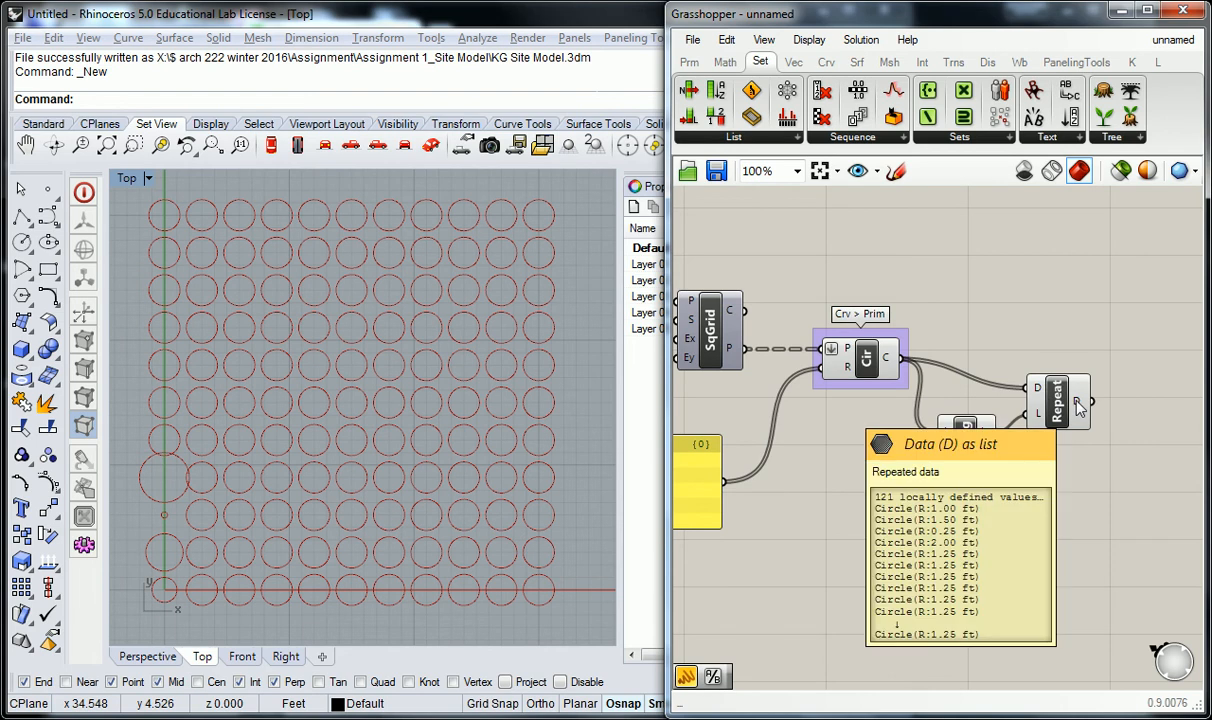
left_click_drag(1041, 358, 965, 490)
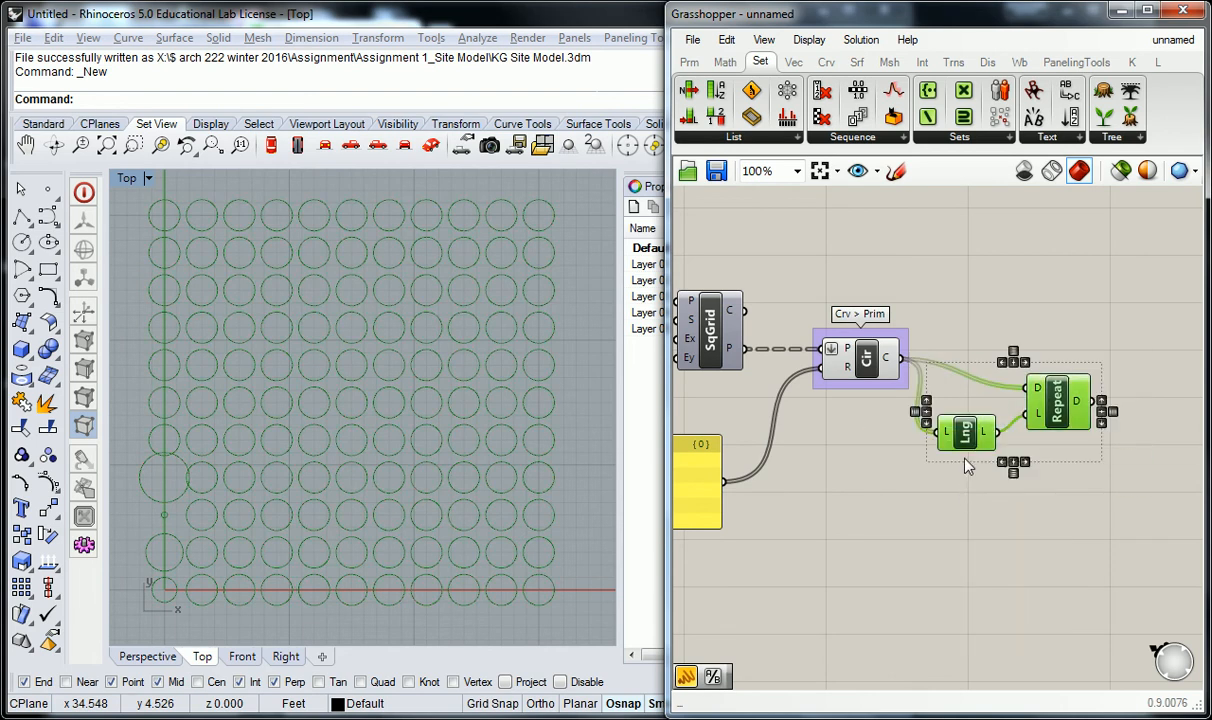
left_click(967, 466)
mouse_move(733, 358)
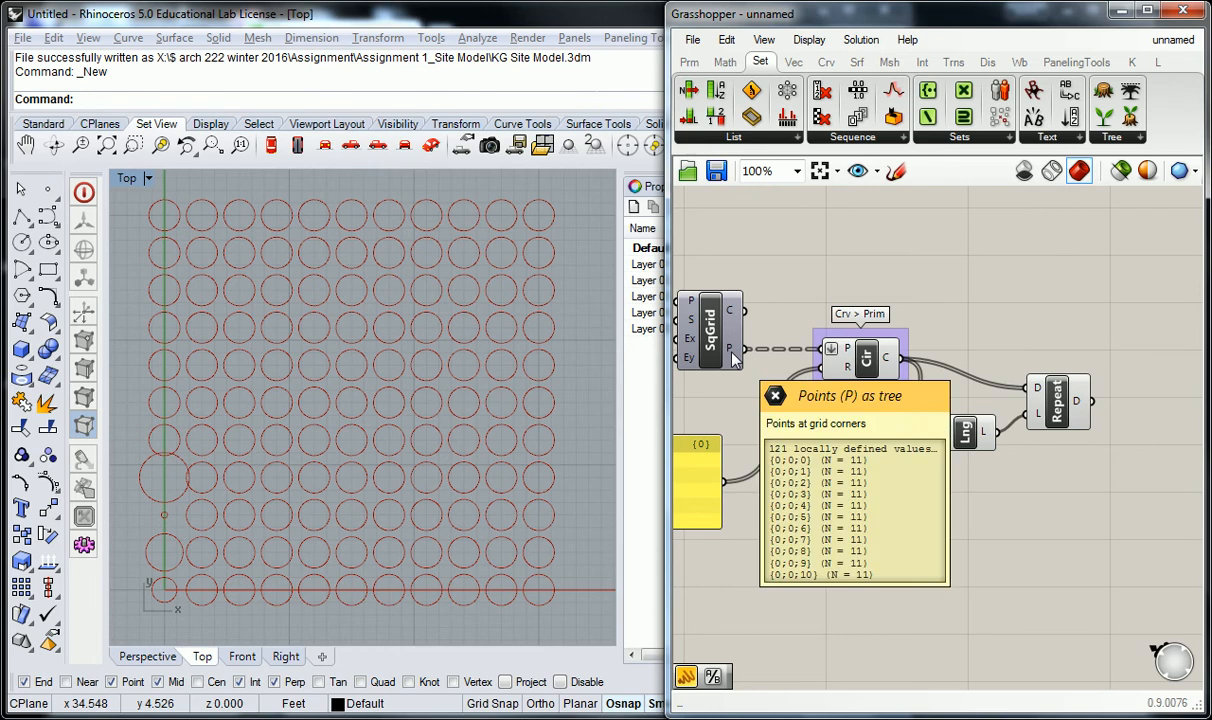
- Disconnect the Circle output from both components and move List Length and Repeat Data together below Circle
right_click(893, 366)
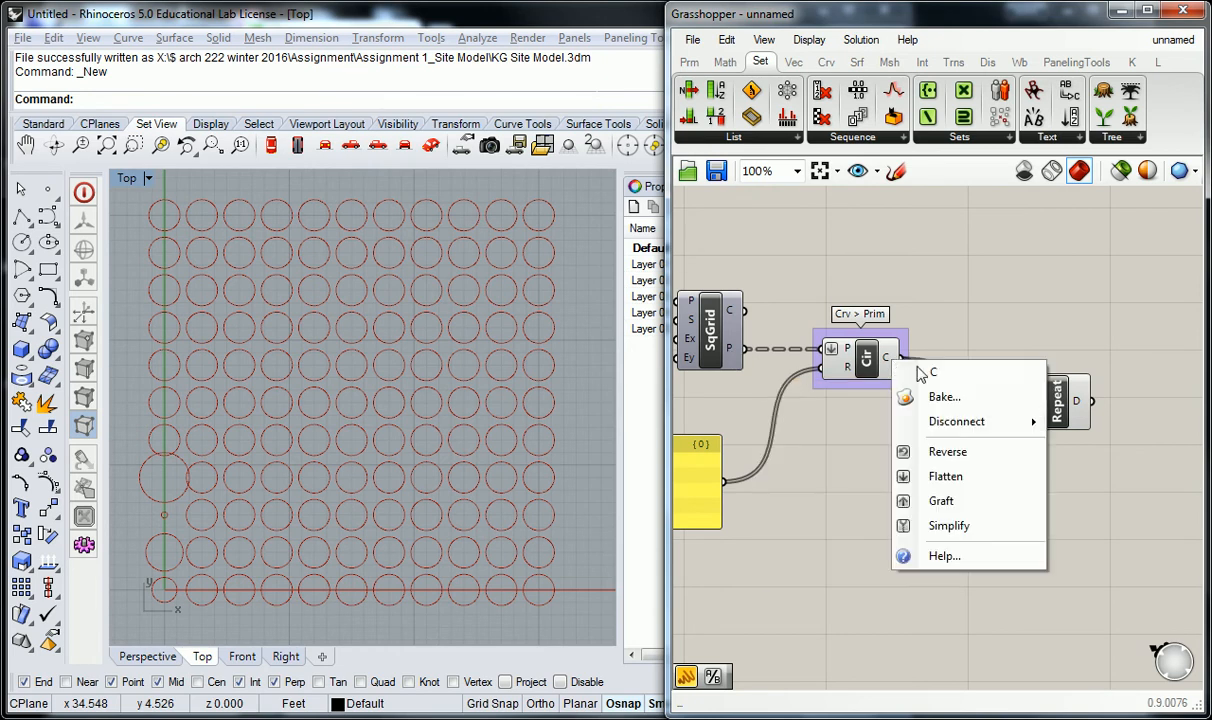
mouse_move(952, 421)
left_click(785, 478)
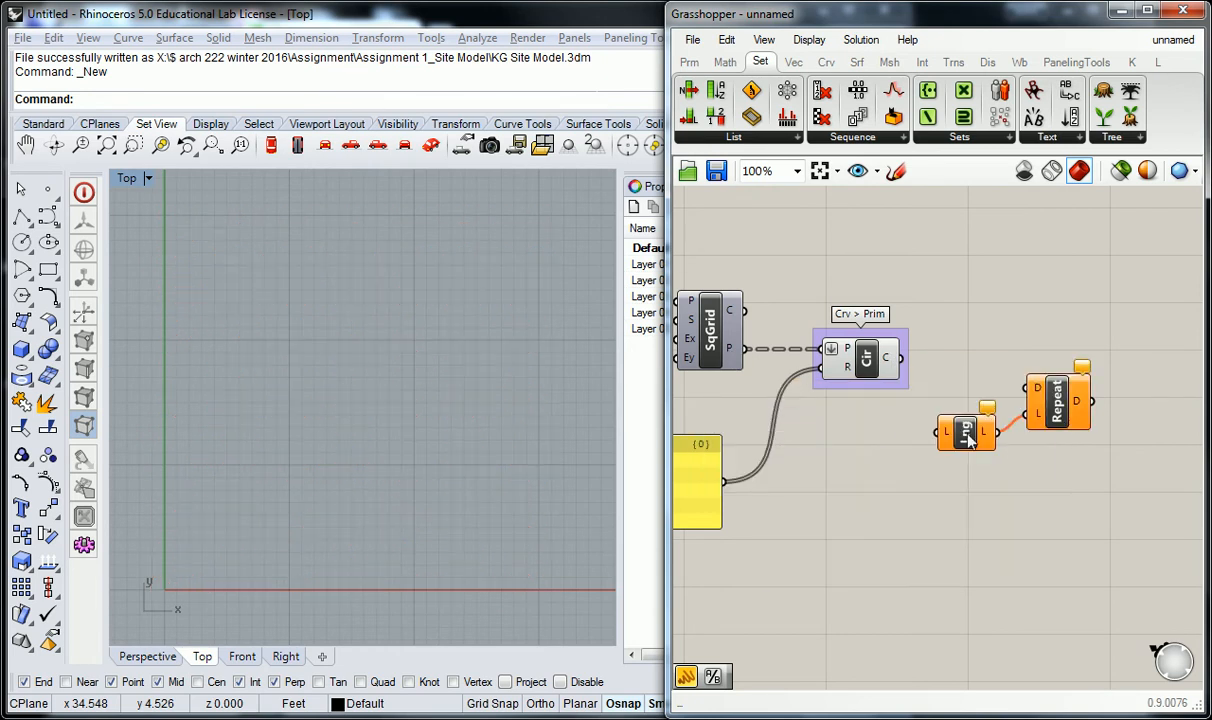
left_click_drag(1104, 333, 911, 451)
left_click_drag(1038, 390, 905, 453)
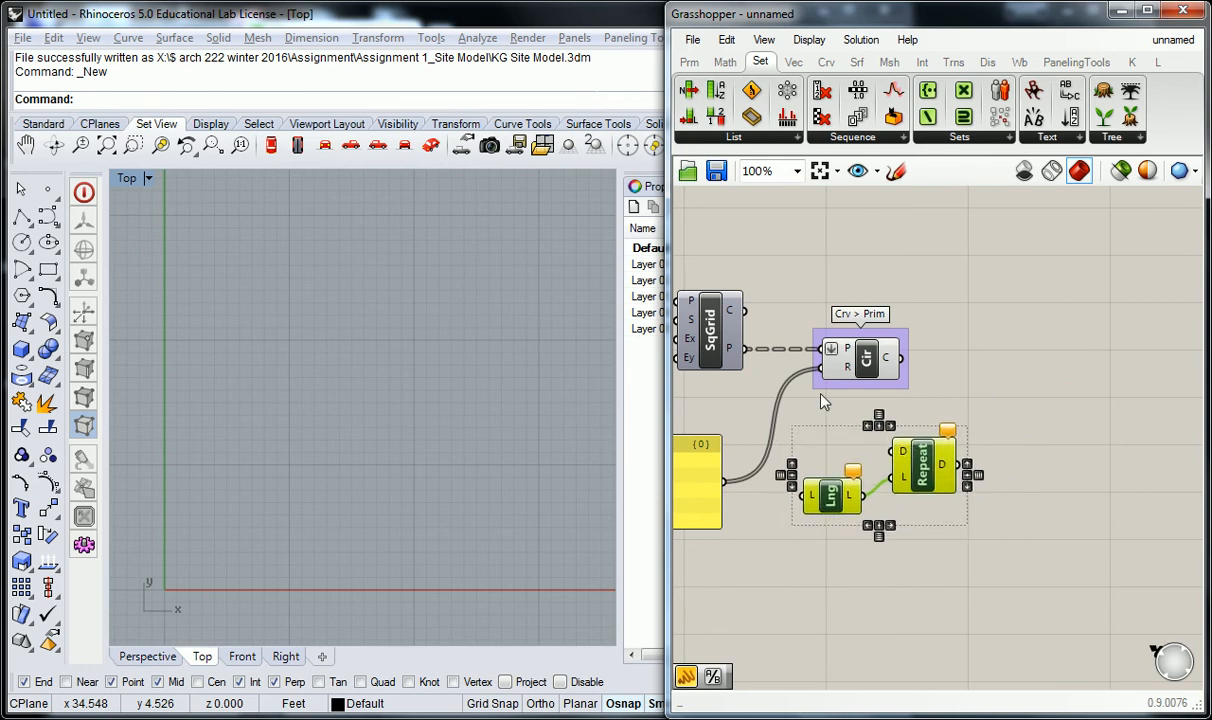
- Move Circle farther from the square grid and place the List Length and Repeat Data pair above the wires between them
right_click_drag(780, 430, 901, 414)
left_click_drag(822, 435, 748, 453)
left_click_drag(978, 358, 1152, 358)
left_click(995, 485)
left_click_drag(993, 477, 950, 490)
left_click_drag(1038, 449, 1024, 243)
right_click_drag(985, 393, 846, 530)
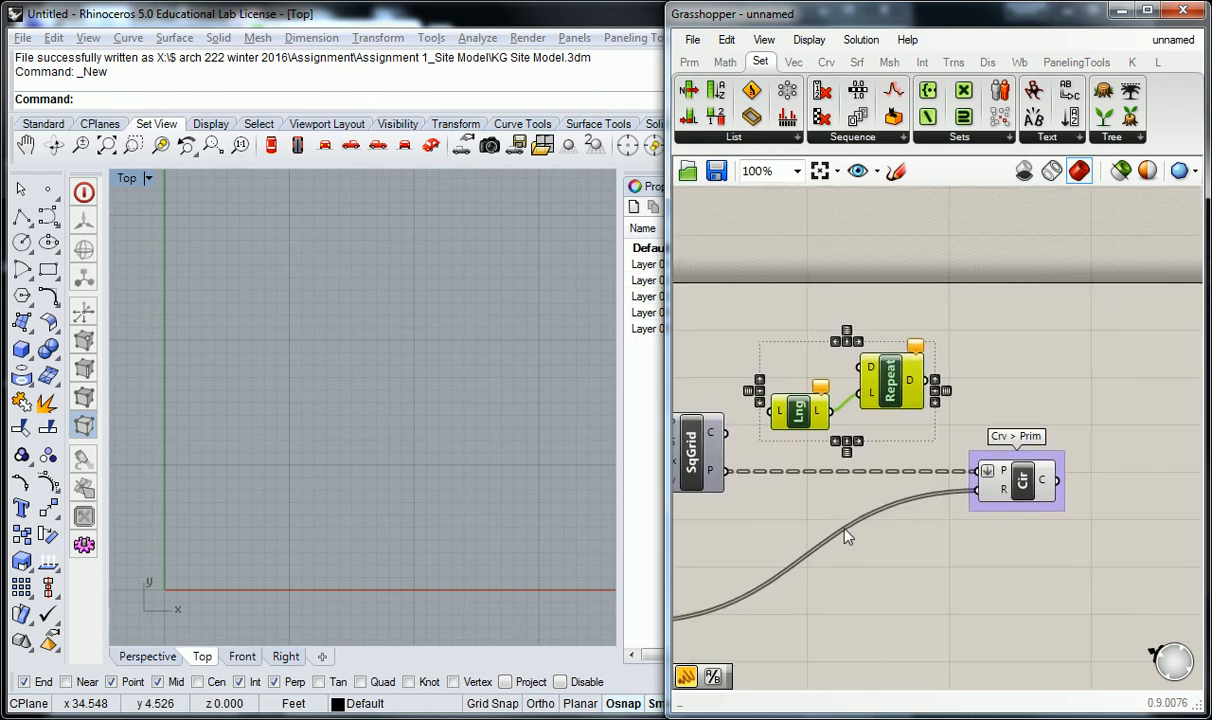
- Connect the square grid's points output to List Length's list input
left_click(780, 510)
right_click_drag(780, 510, 900, 486)
mouse_move(839, 450)
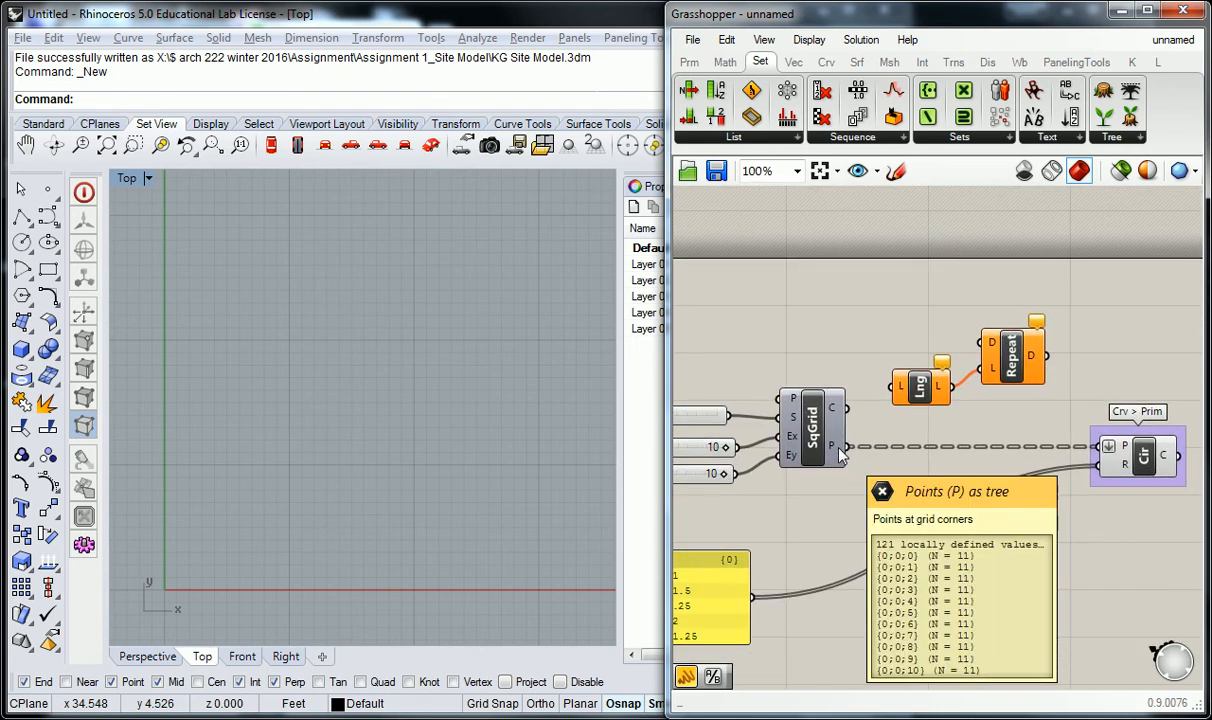
left_click_drag(843, 452, 896, 388)
right_click_drag(948, 341, 863, 340)
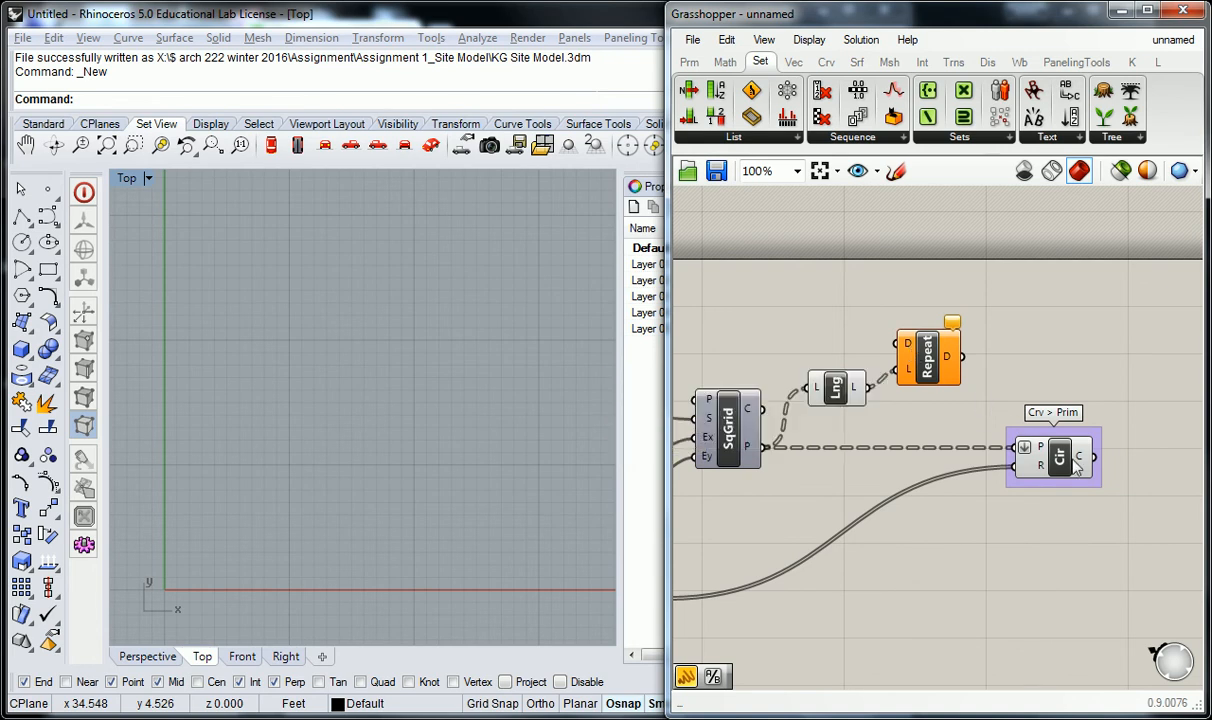
- Move Repeat Data beyond the Circle component, try wiring the Circle output into its data input, and check its warning
left_click_drag(909, 360, 1107, 370)
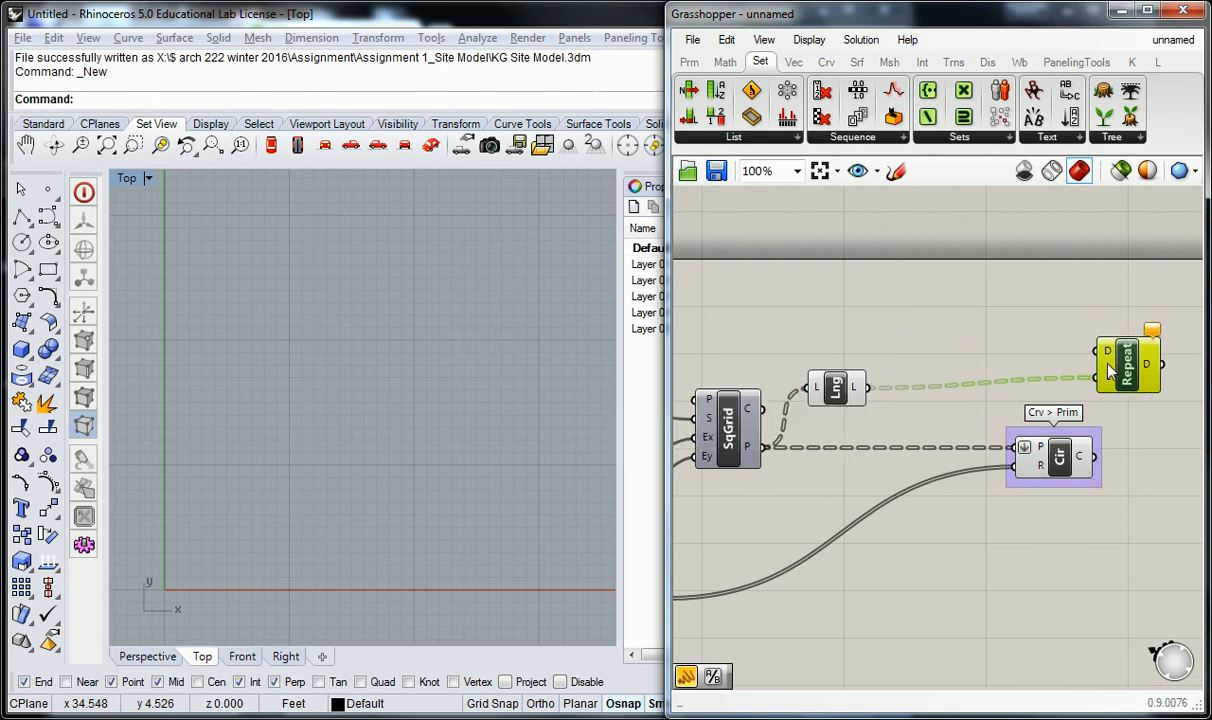
left_click_drag(1090, 460, 1043, 343)
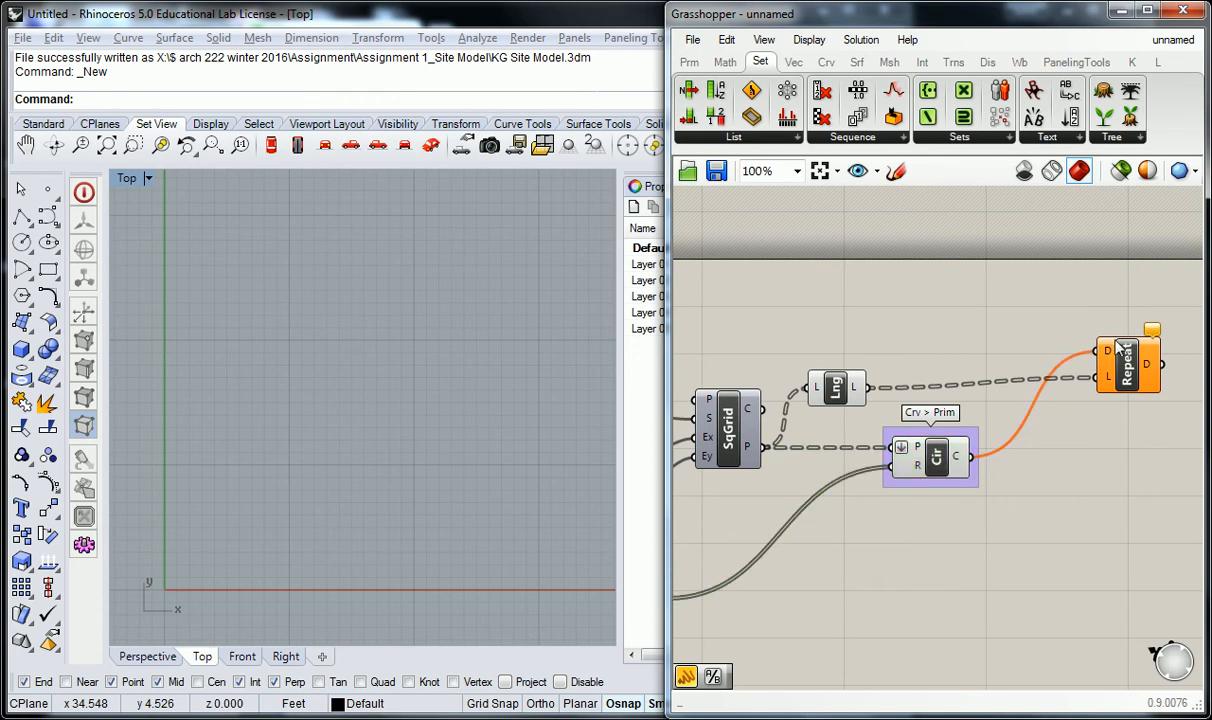
mouse_move(1150, 338)
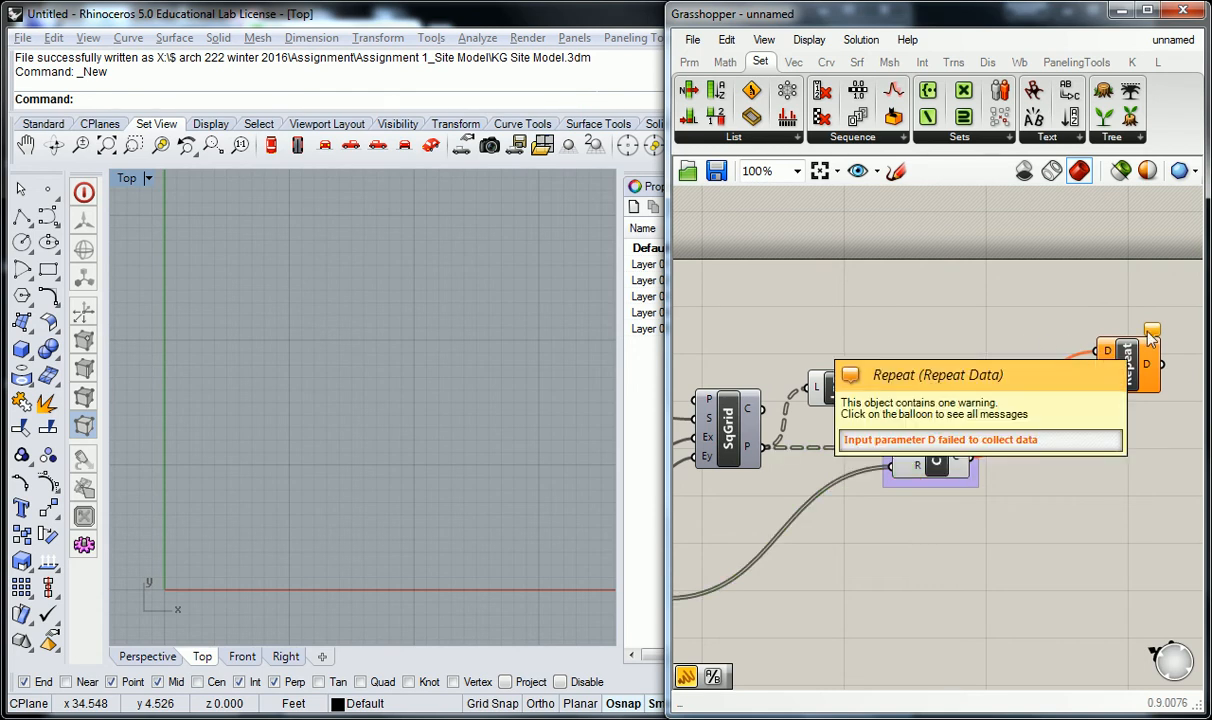
mouse_move(1110, 358)
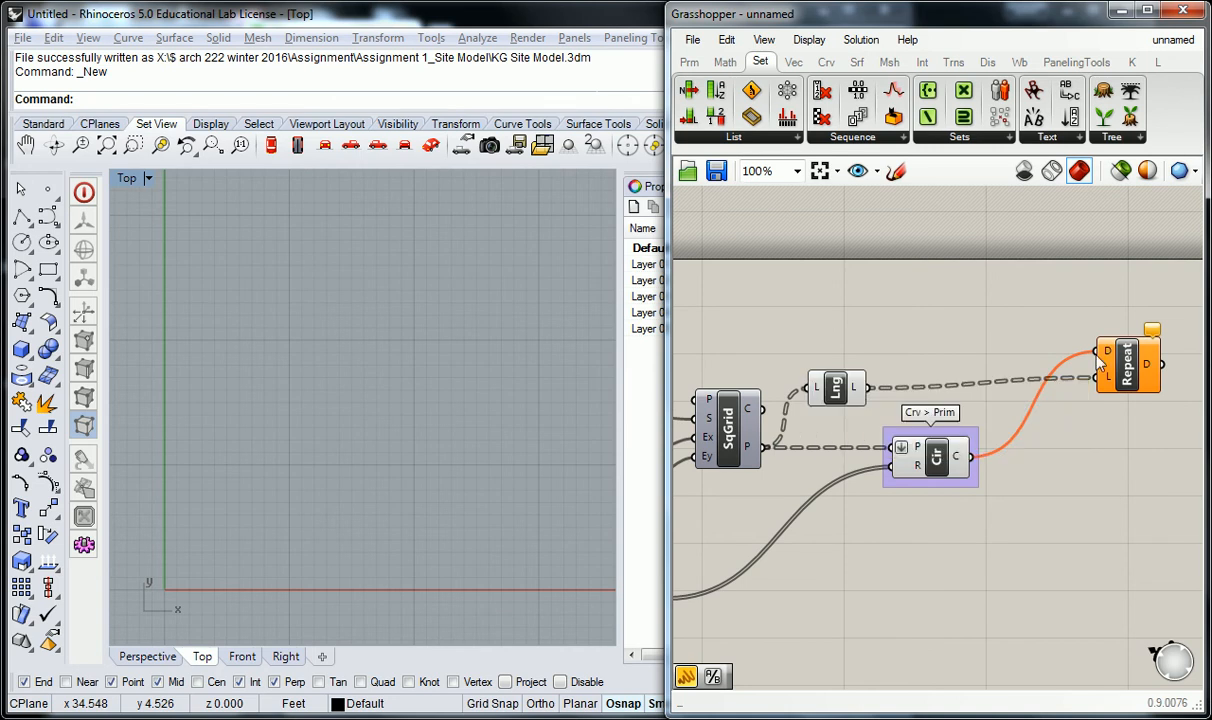
mouse_move(958, 460)
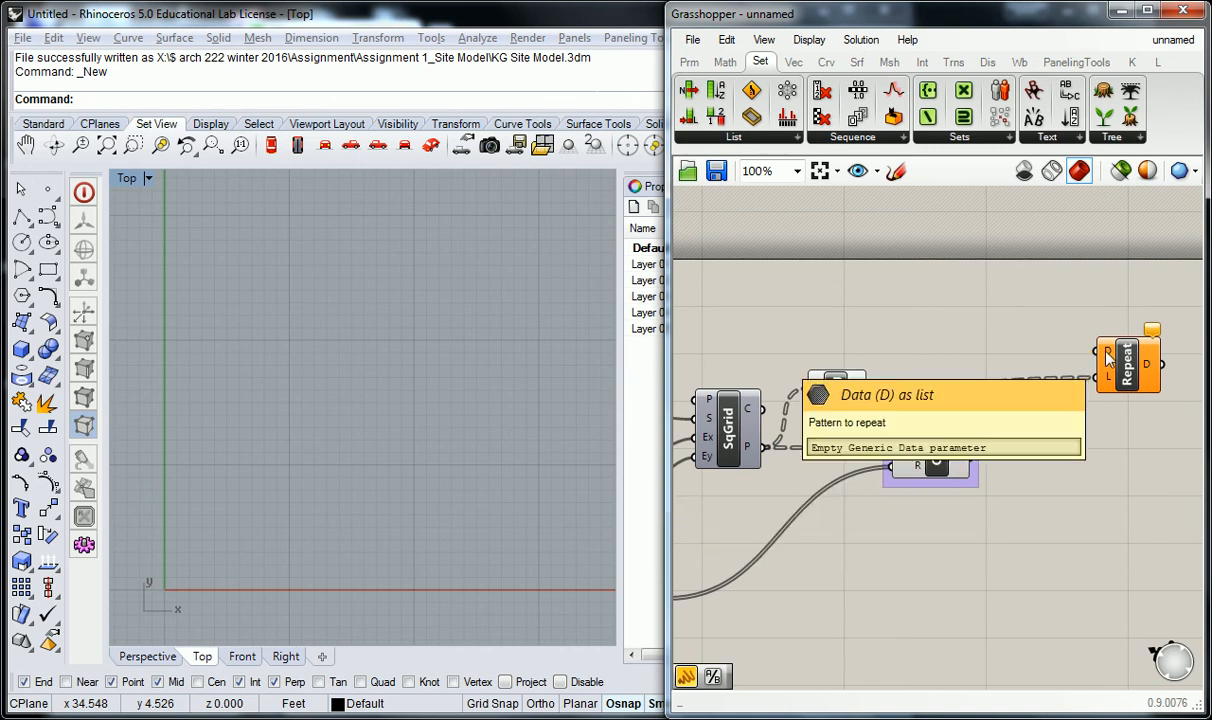
- Undo the rewiring and component moves back to Circle feeding both List Length and Repeat Data, and recompute the definition
key("ctrl+z")
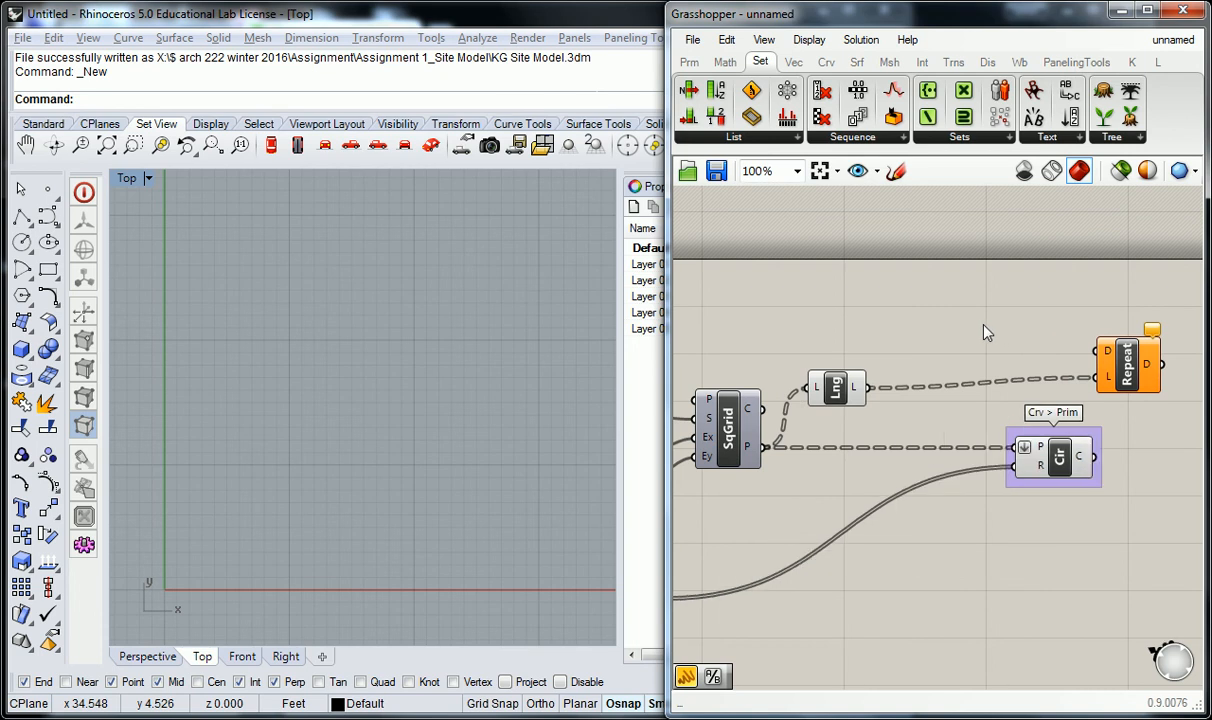
key("ctrl+z")
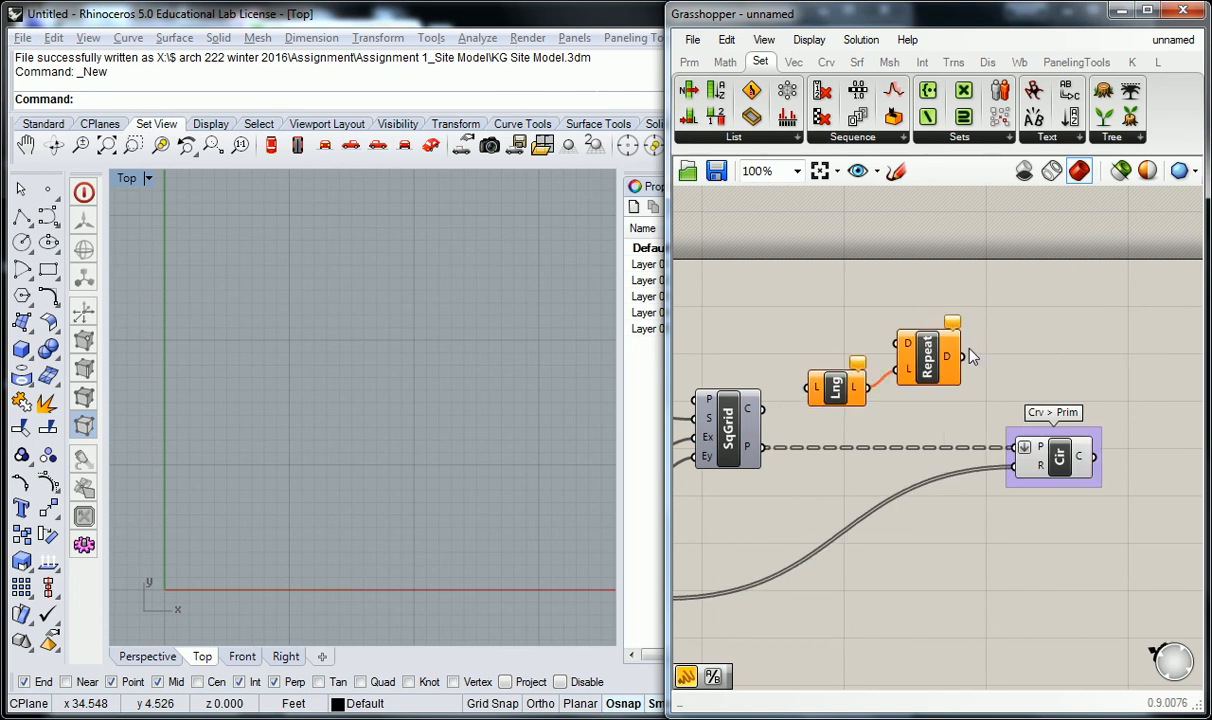
key("ctrl+z")
key("ctrl+z")
key("ctrl+z")
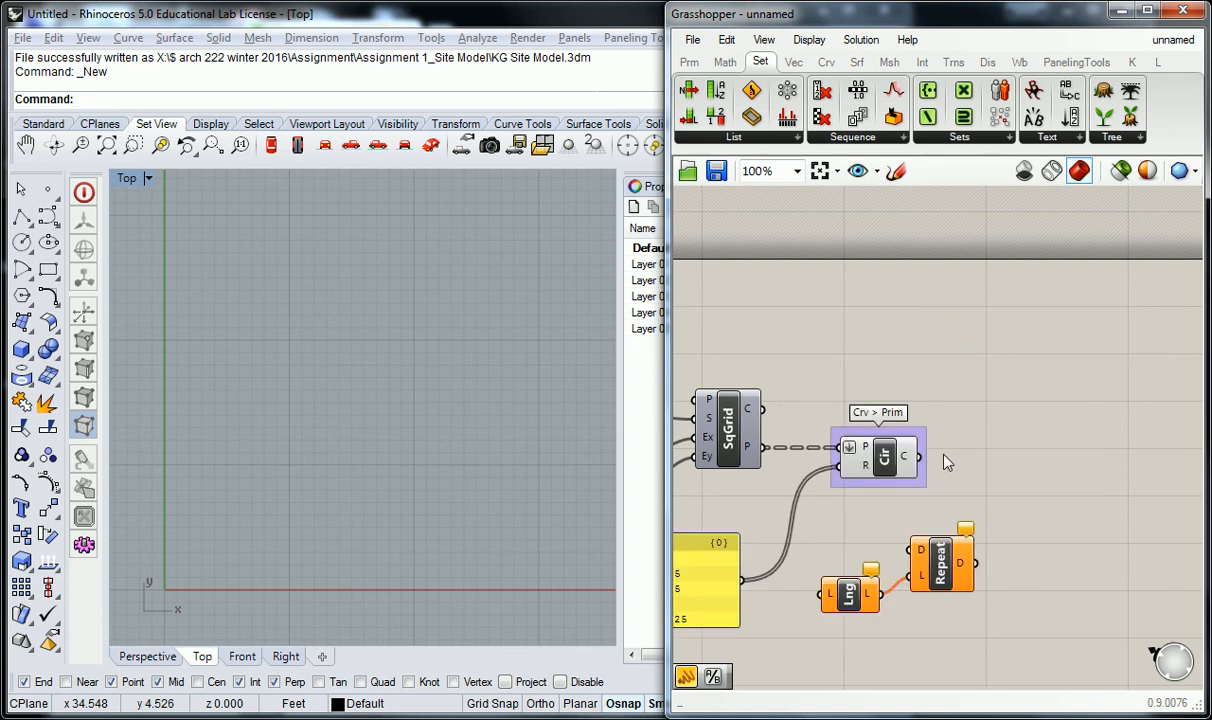
key("ctrl+z")
key("ctrl+z")
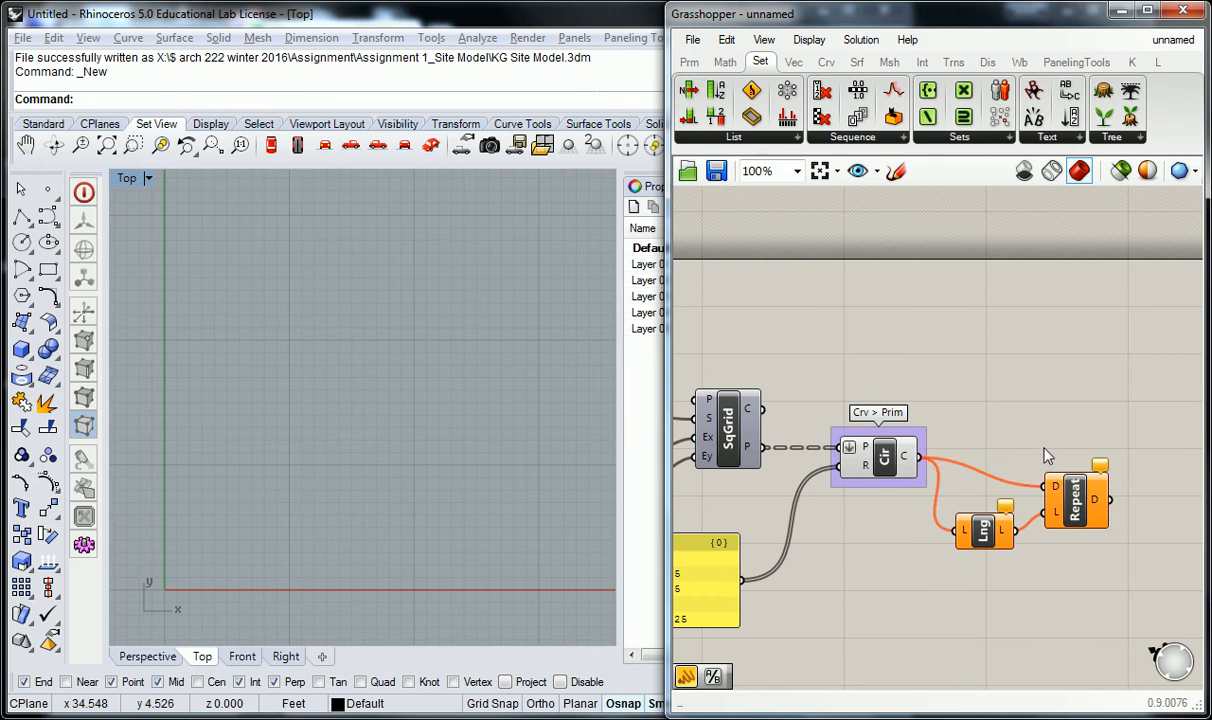
right_click(987, 419)
left_click(1105, 583)
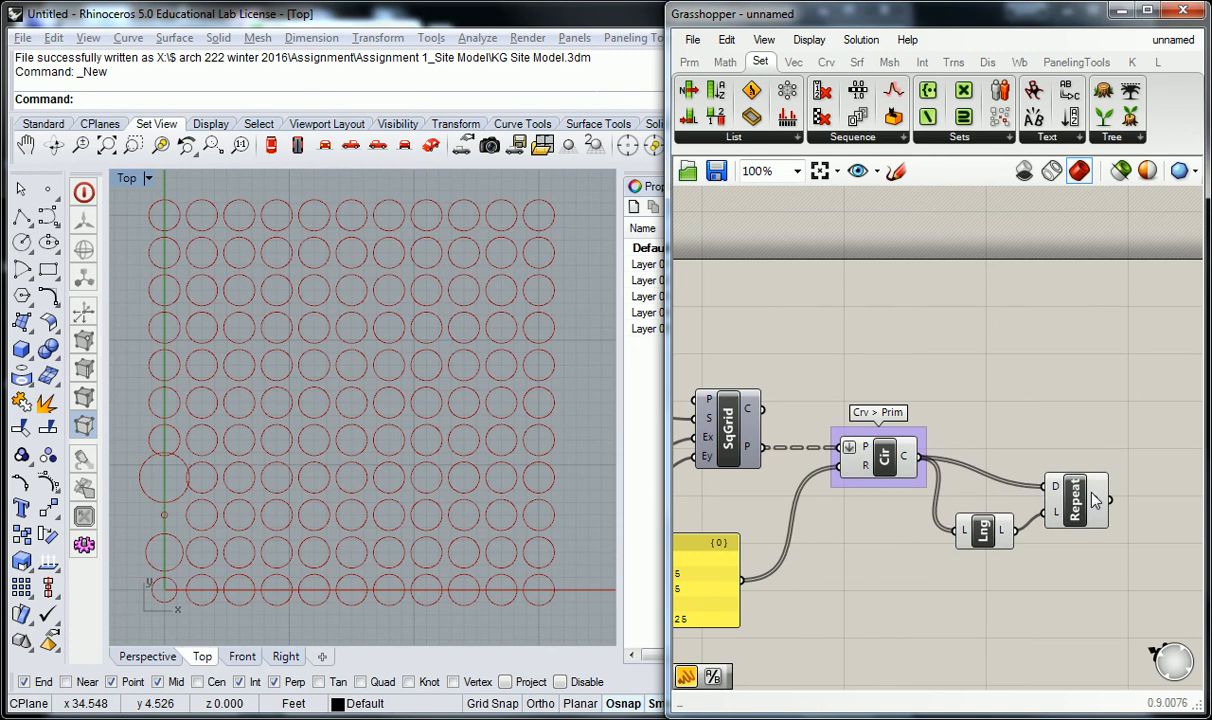
mouse_move(1100, 505)
right_click_drag(1050, 421, 1018, 388)
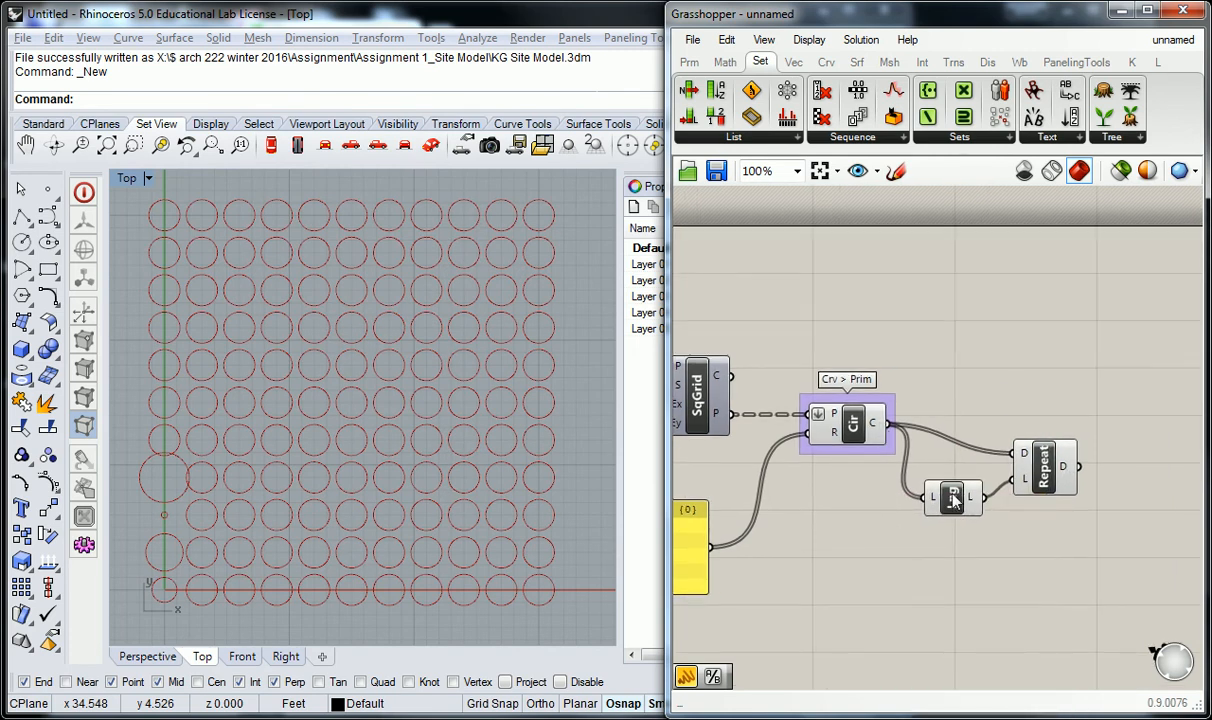
- Move Repeat Data slightly up, and undo that move together with both wires into Repeat Data
left_click_drag(1058, 467, 1050, 436)
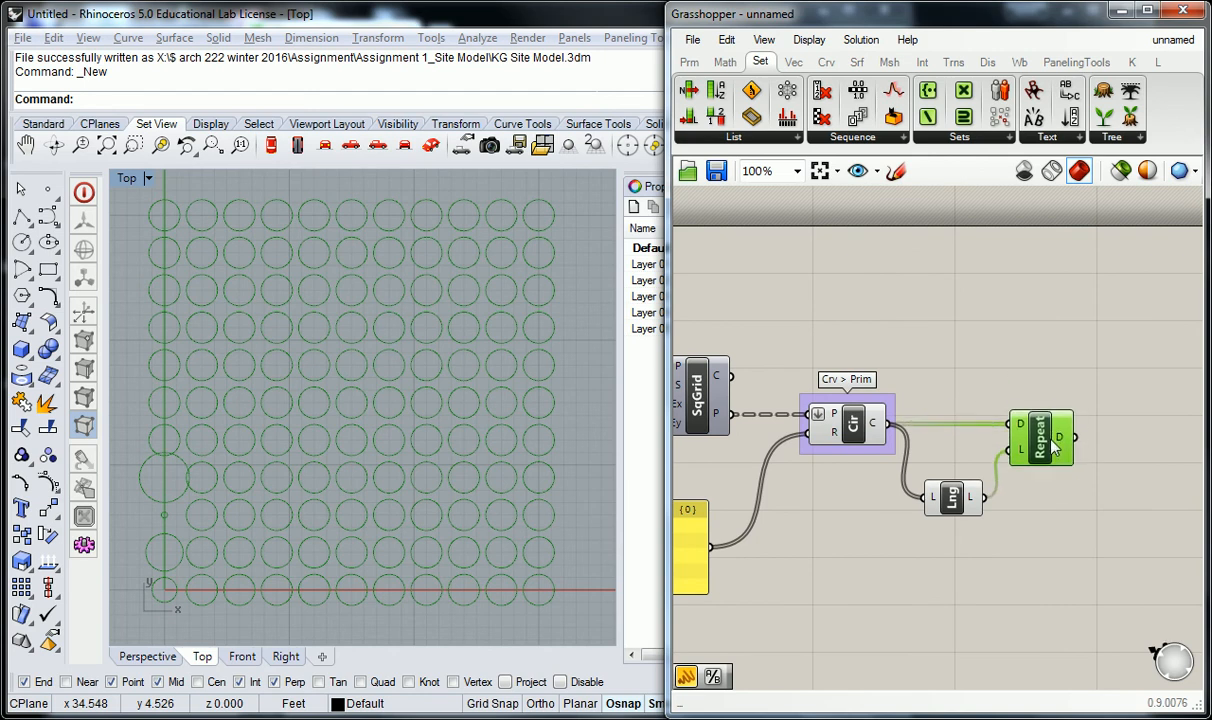
left_click(957, 376)
scroll(956, 378, "down", 3)
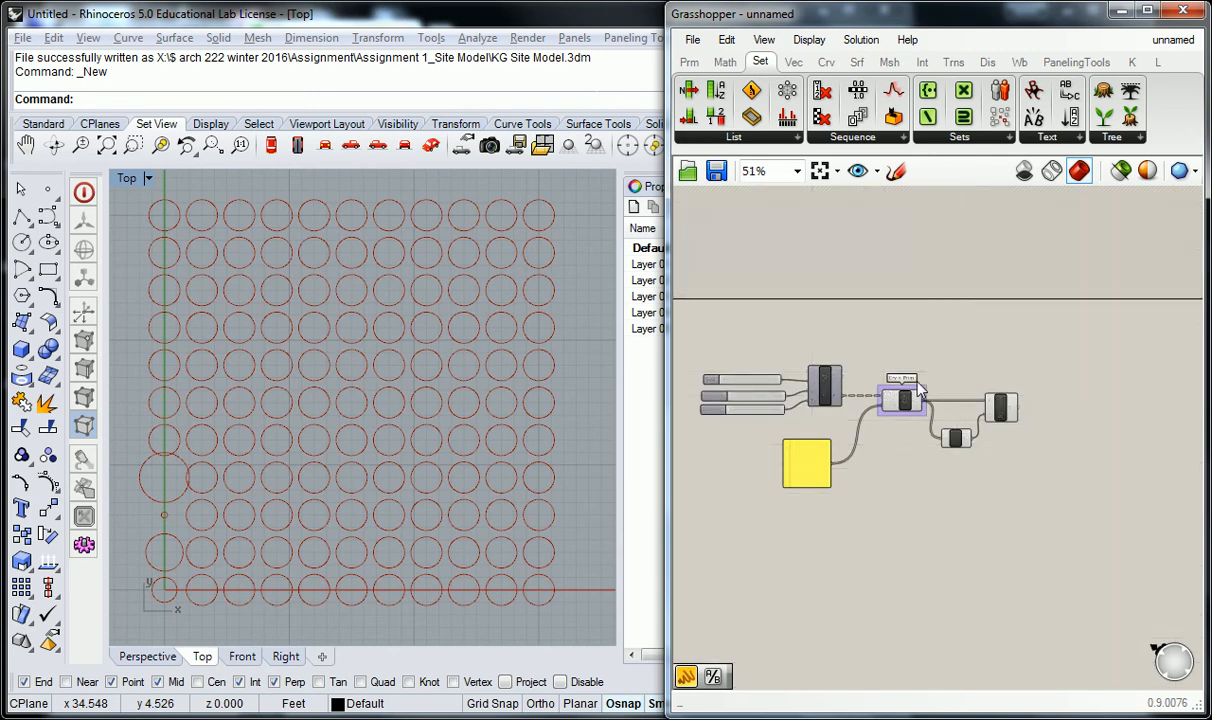
scroll(918, 386, "up", 2)
key("ctrl+z")
key("ctrl+z")
key("ctrl+z")
key("ctrl+z")
key("ctrl+z")
key("ctrl+z")
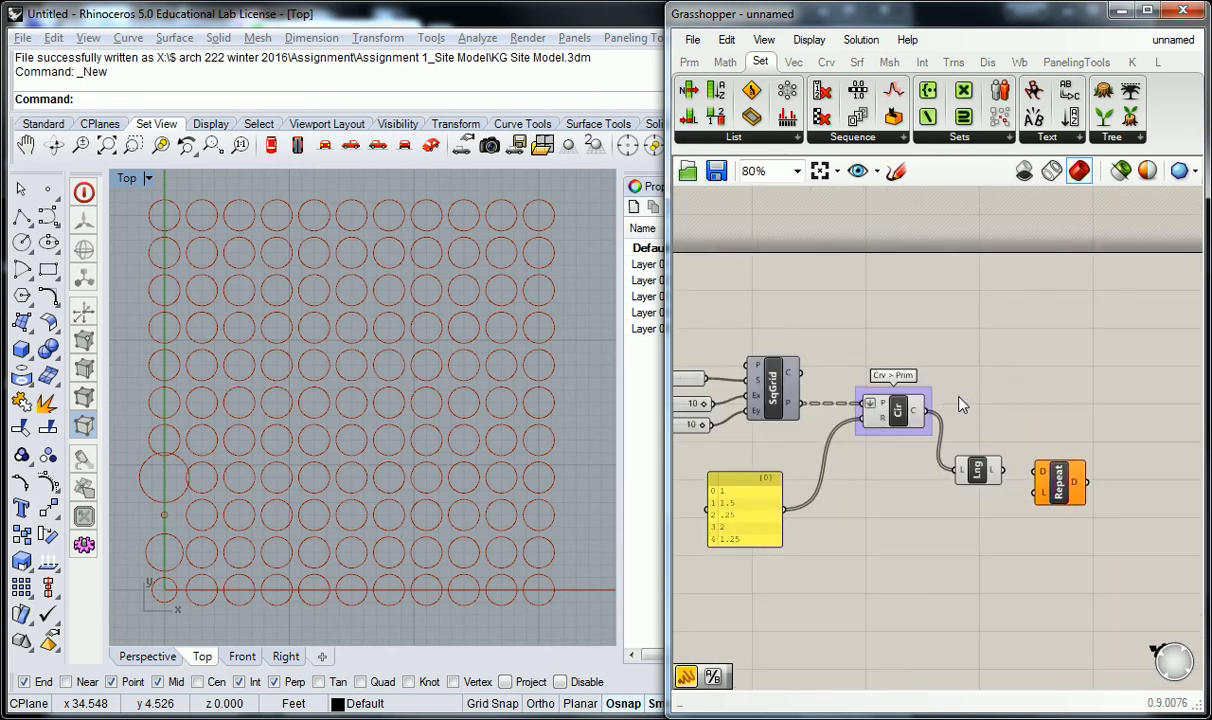
- Undo the earlier edits back through the insertion of List Length and Repeat Data
key("ctrl+z")
key("ctrl+z")
key("ctrl+z")
key("ctrl+z")
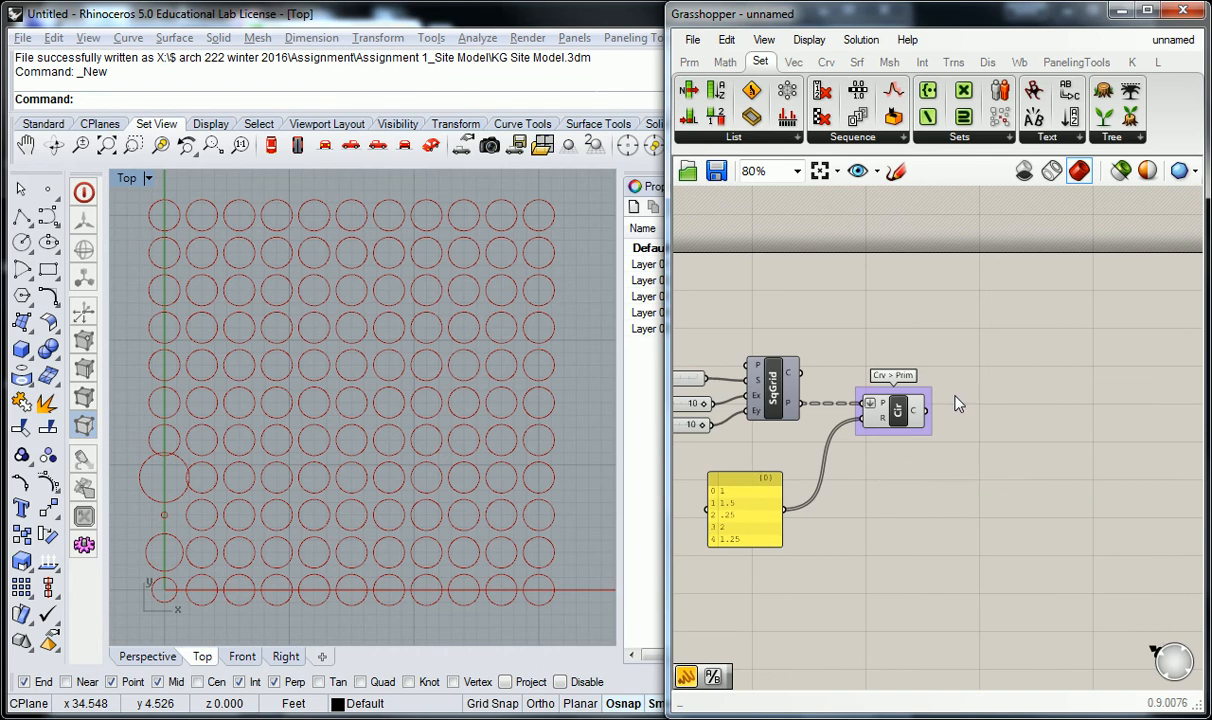
- Move the Circle component farther from the square grid to make room between them
right_click_drag(744, 416, 871, 361)
left_click_drag(876, 437, 901, 421)
left_click_drag(1033, 358, 1145, 368)
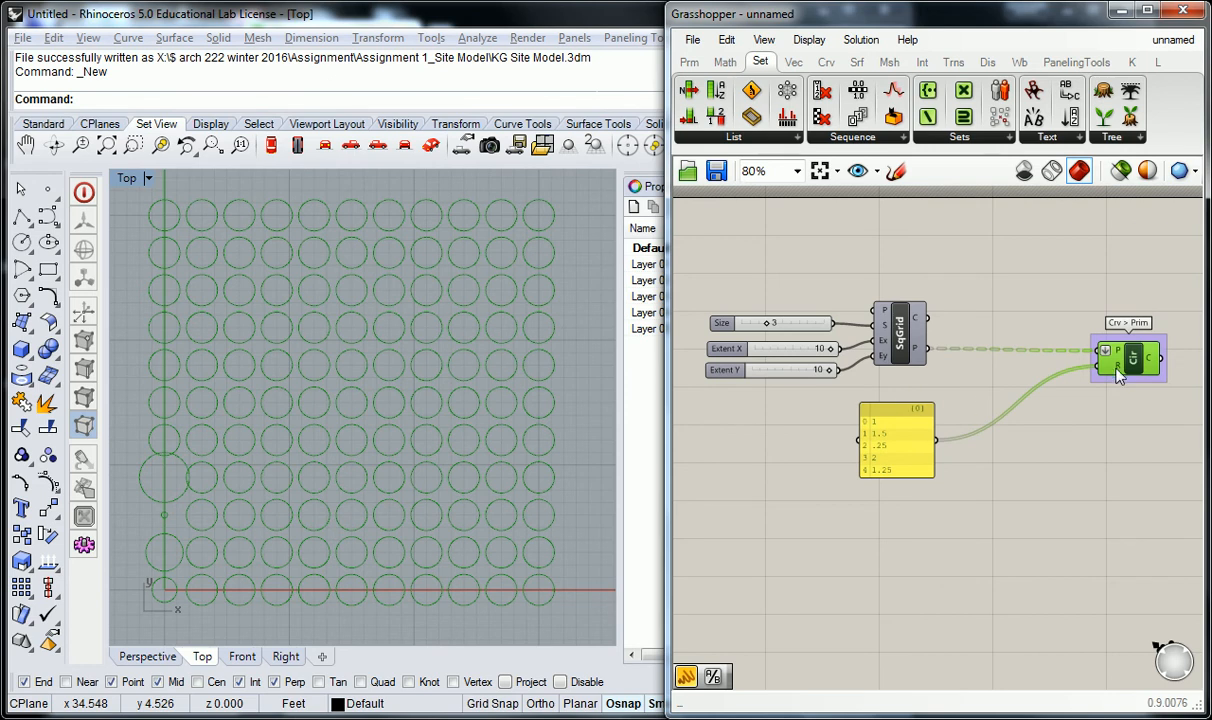
left_click(927, 265)
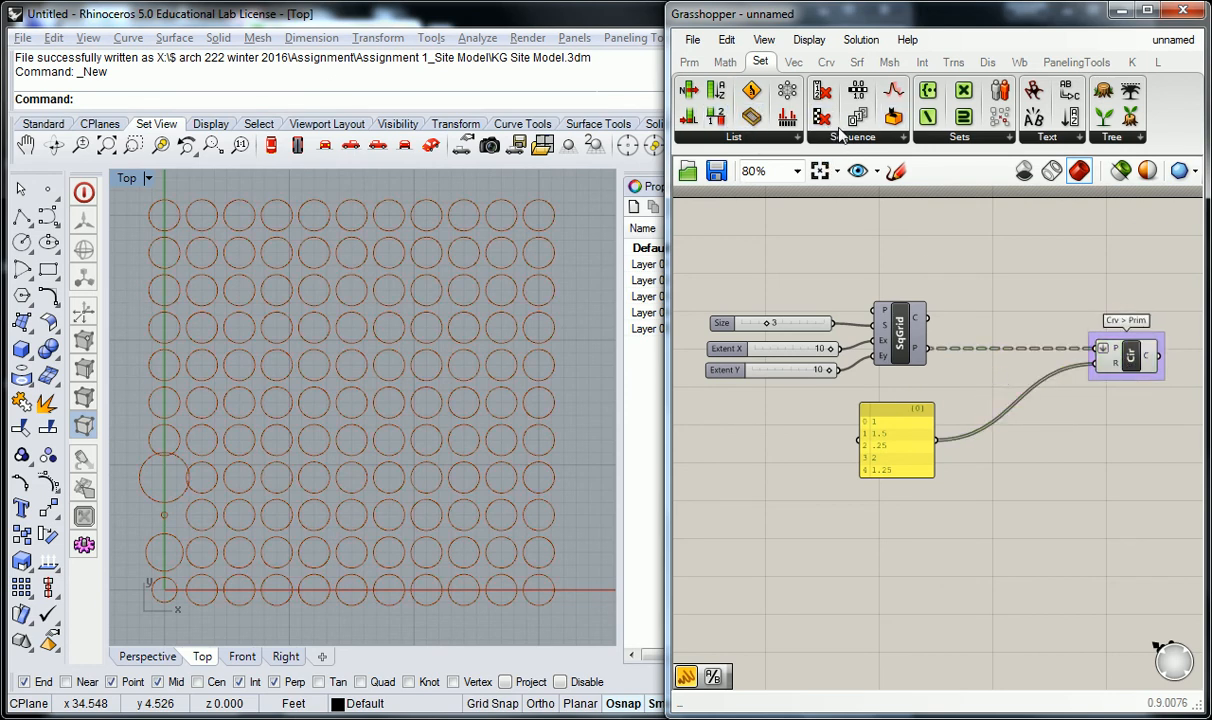
- Add a List Length component below the grid-to-Circle wire and connect the square grid's points output to its list input
left_click(790, 137)
left_click(950, 195)
left_click(962, 330)
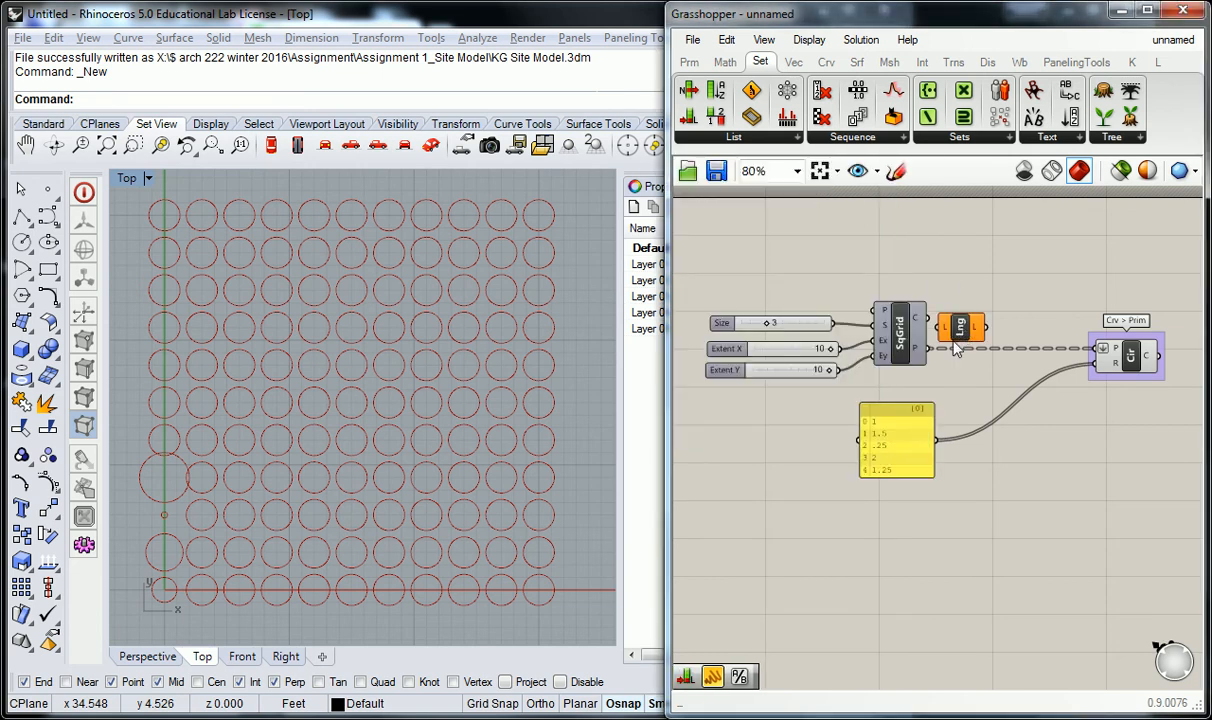
left_click_drag(929, 348, 978, 381)
- Add a Repeat Data component, feeding the radius panel into its data input and List Length into its length input
left_click(829, 138)
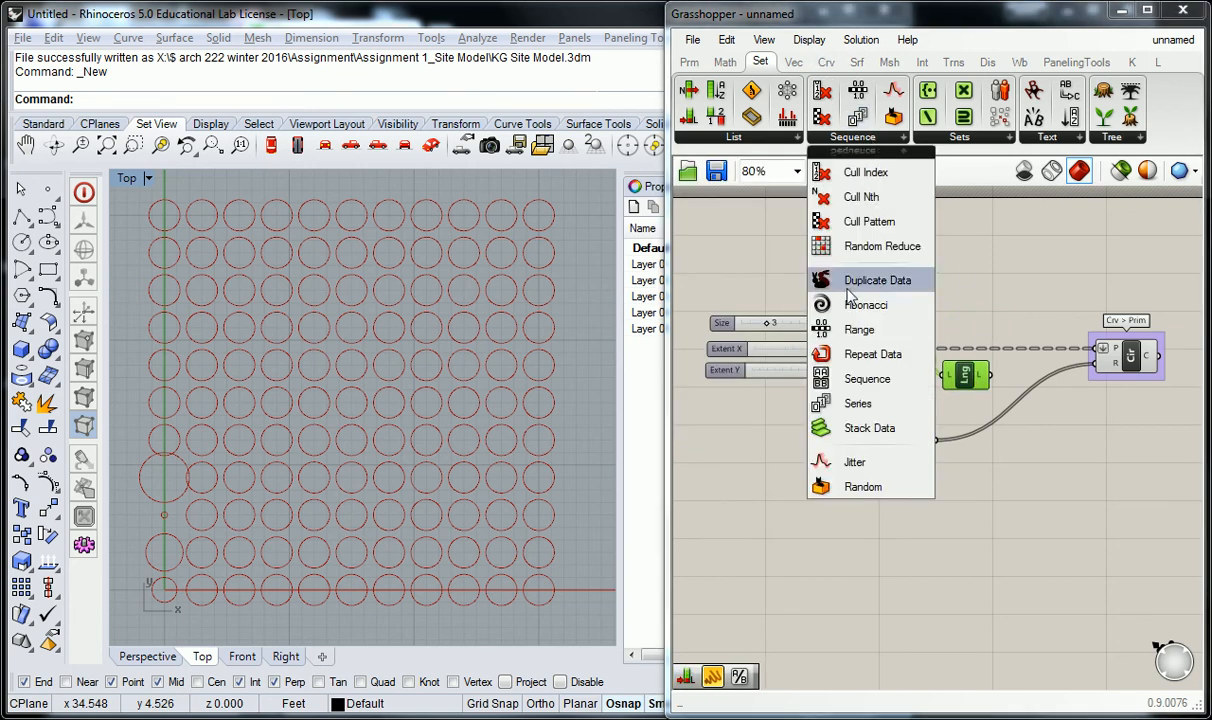
left_click(872, 354)
left_click(965, 405)
left_click_drag(965, 405, 1043, 430)
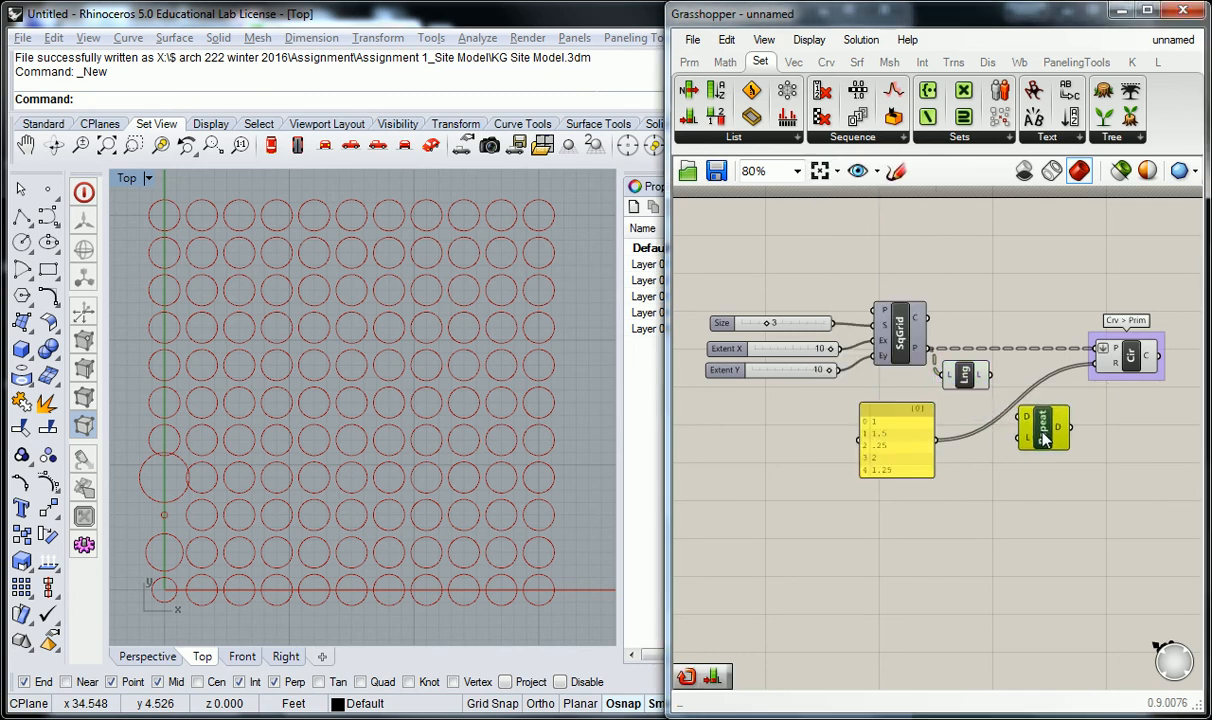
left_click_drag(936, 440, 1037, 449)
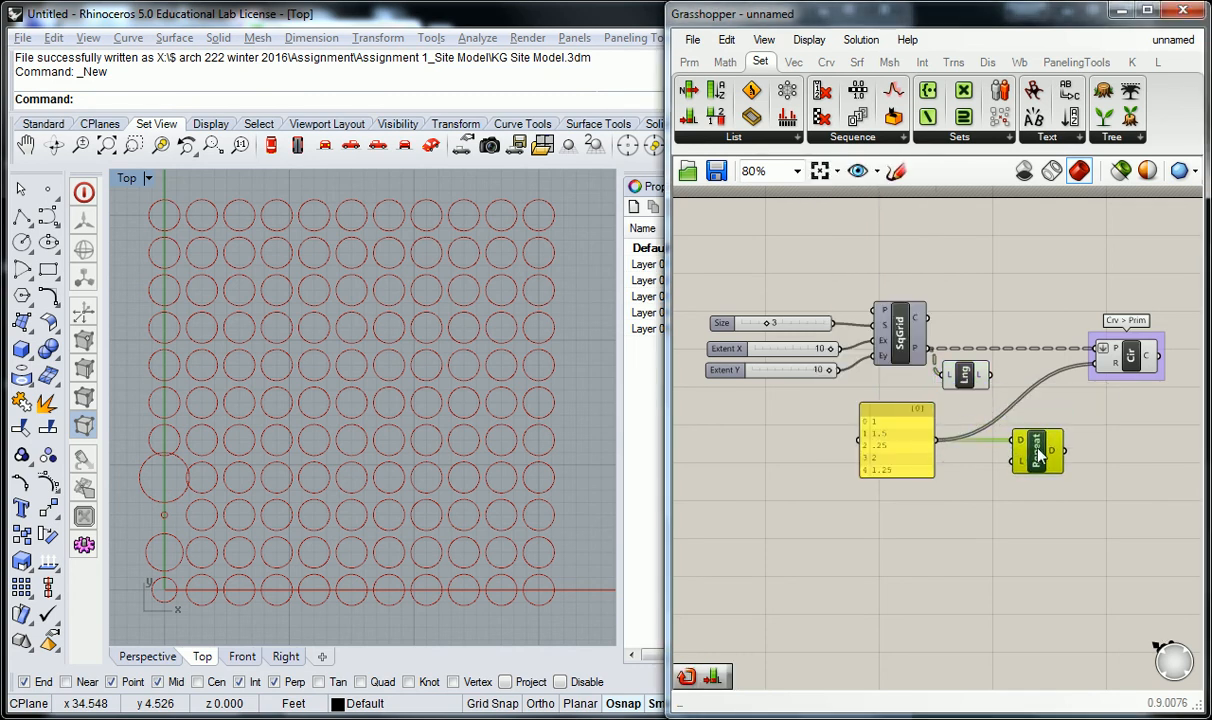
mouse_move(1022, 446)
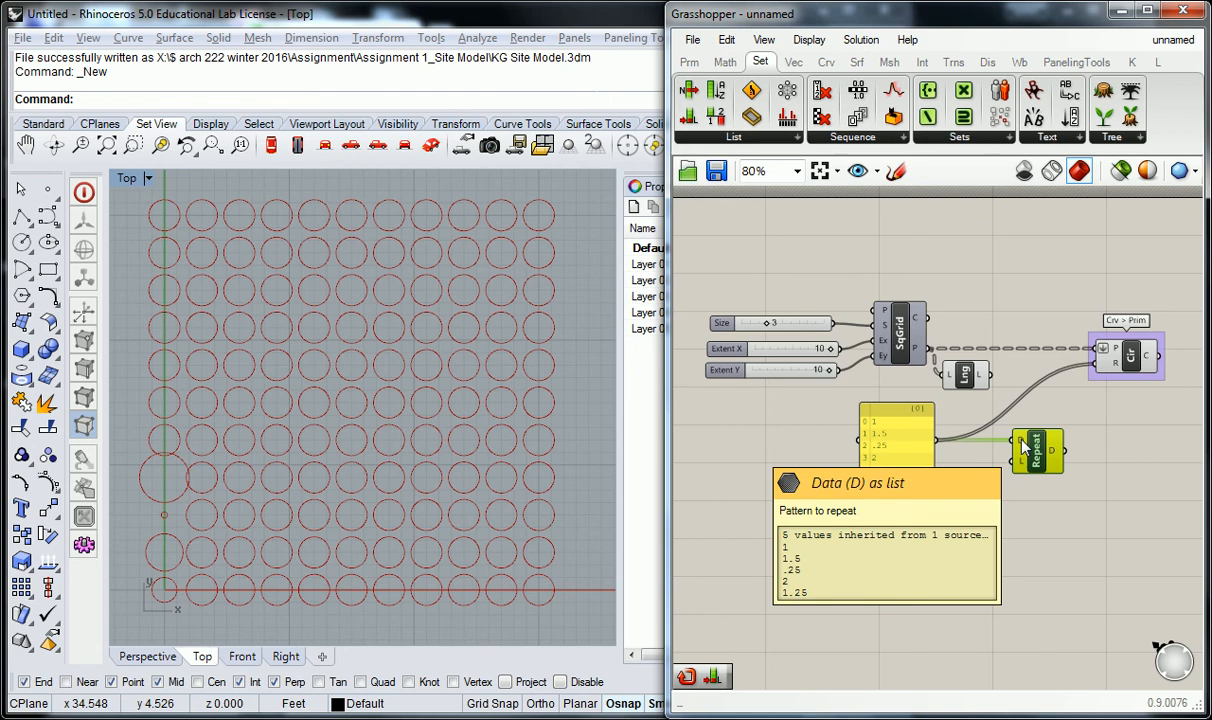
left_click_drag(991, 375, 1060, 446)
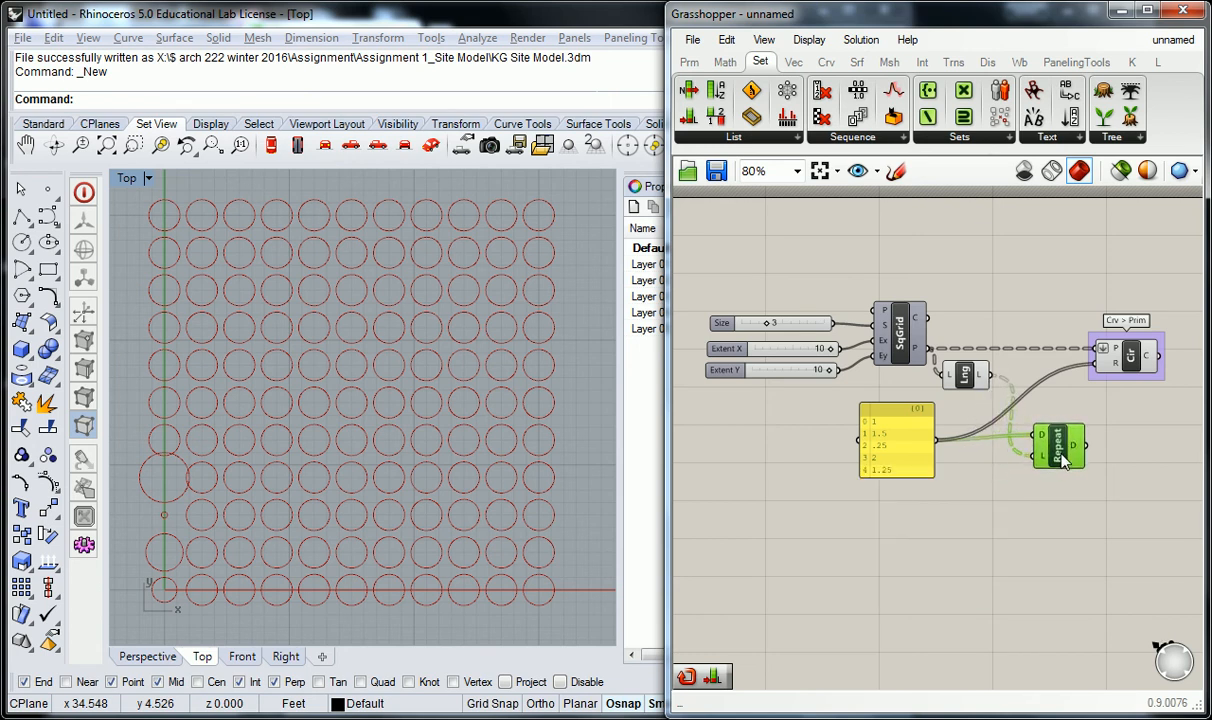
- Add a tall panel below the Circle component and connect Repeat Data's output to it
right_click_drag(1072, 458, 922, 422)
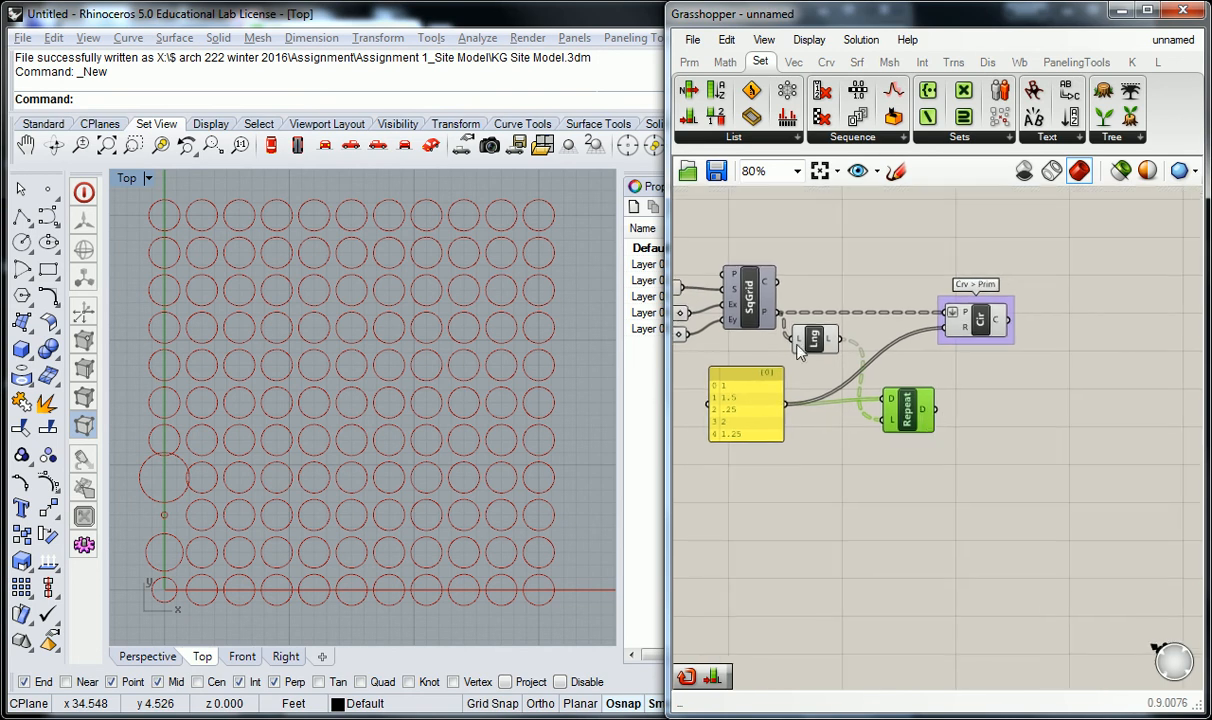
left_click(689, 62)
left_click_drag(935, 117, 1004, 512)
left_click_drag(941, 423, 1030, 461)
left_click_drag(1025, 507, 1025, 675)
right_click_drag(1028, 640, 973, 485)
left_click_drag(975, 514, 975, 576)
right_click_drag(768, 320, 866, 433)
- Flatten the square grid's points output and remove Flatten from the Circle's plane input
right_click(873, 305)
left_click(857, 393)
mouse_move(873, 307)
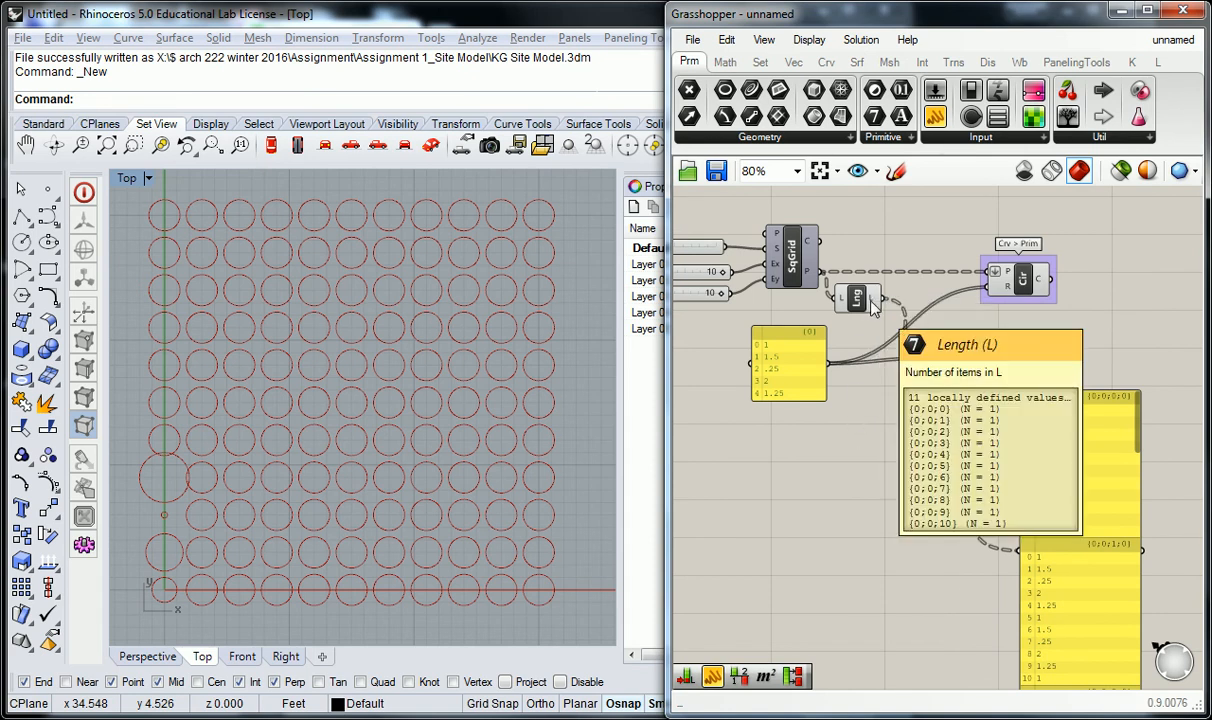
right_click(812, 278)
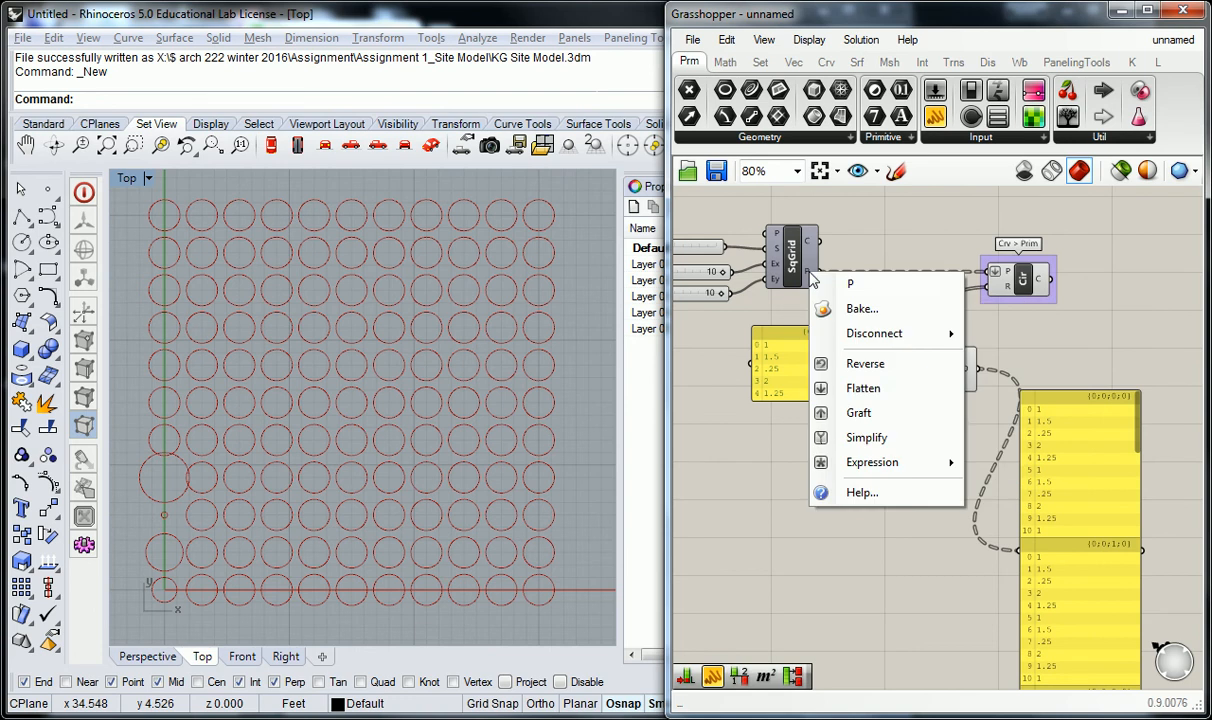
left_click(856, 387)
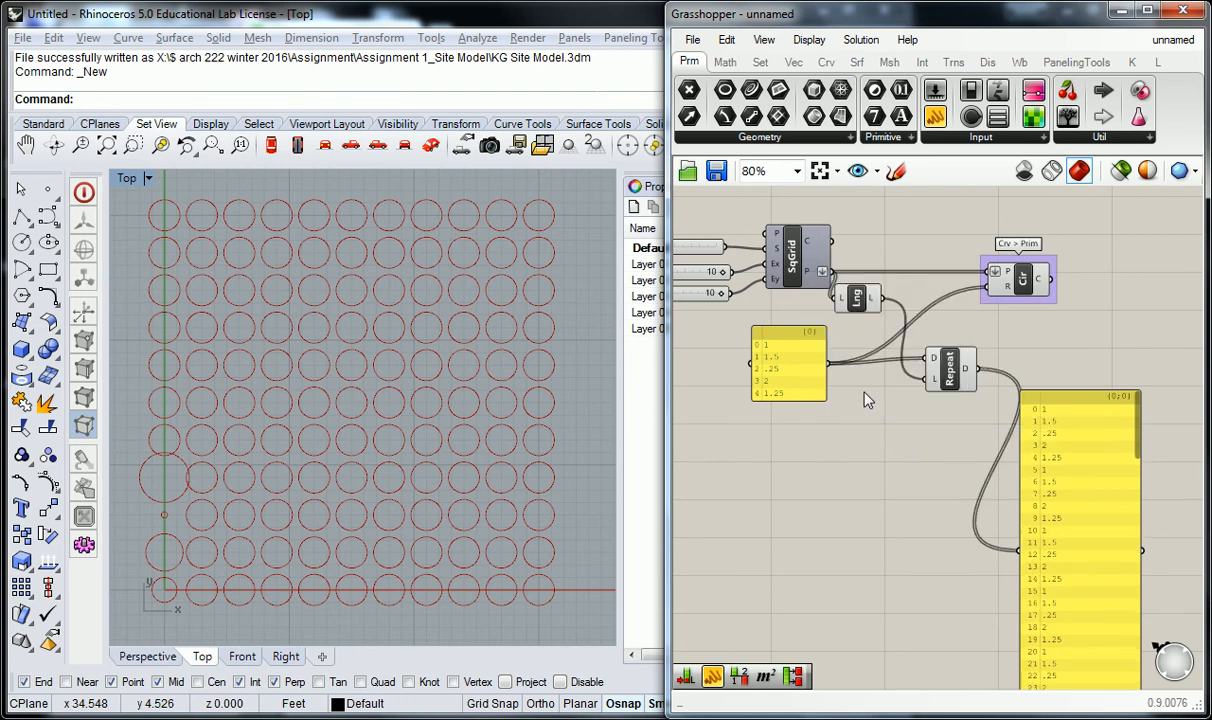
right_click(998, 271)
left_click(1062, 438)
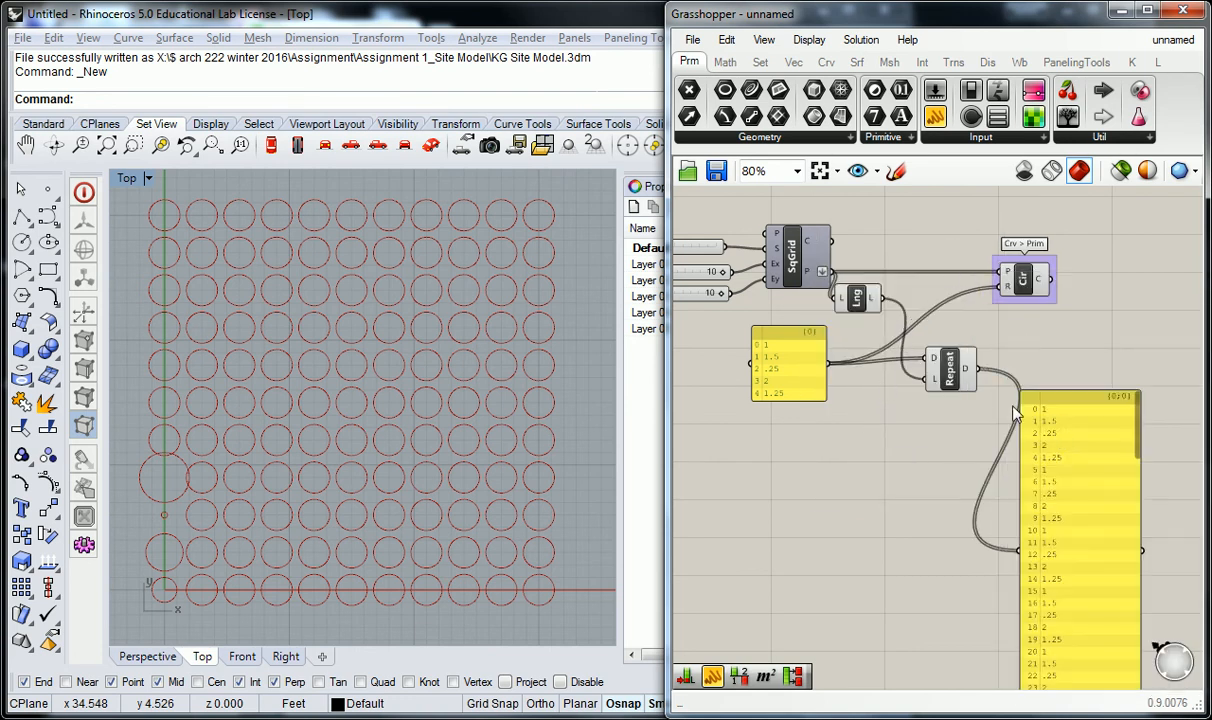
- Move List Length and Repeat Data slightly away from the square grid, and raise the repeated-data panel
right_click_drag(987, 352, 932, 312)
left_click_drag(894, 325, 919, 325)
left_click_drag(802, 257, 826, 259)
left_click(944, 281)
right_click_drag(944, 281, 925, 311)
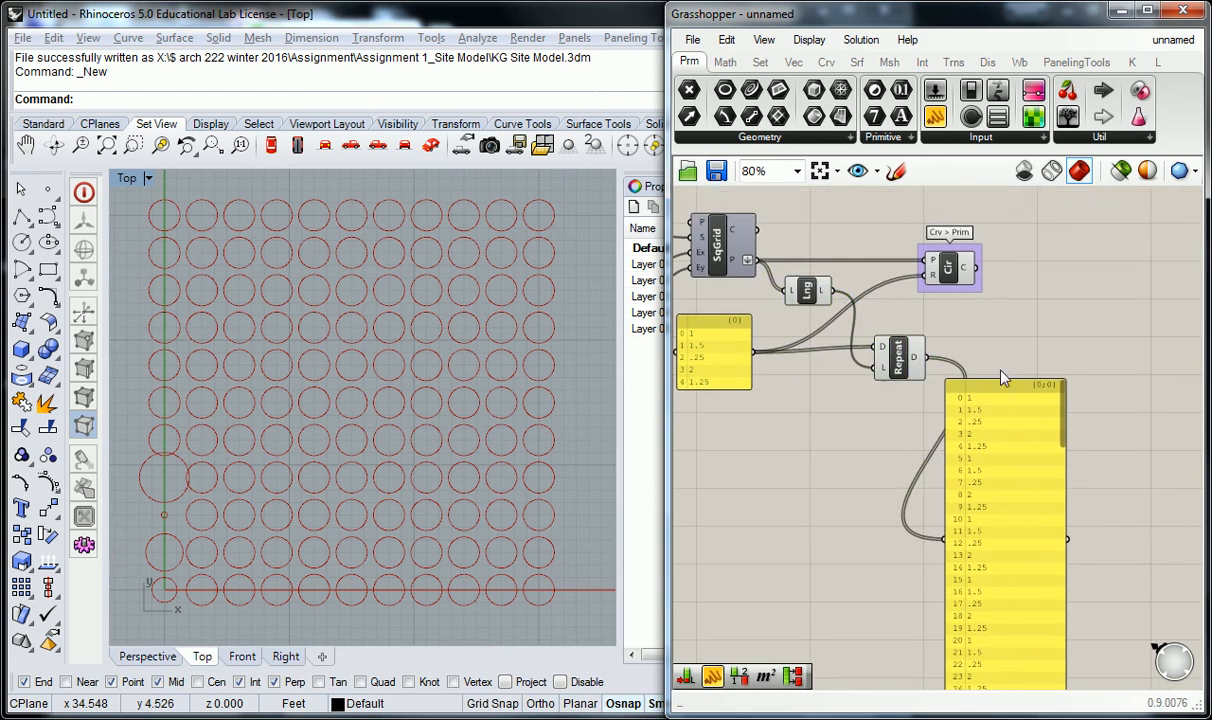
left_click_drag(1003, 385, 1022, 320)
- Examine the data at the square grid's points output, List Length's list input and Circle's plane input
right_click_drag(735, 257, 838, 278)
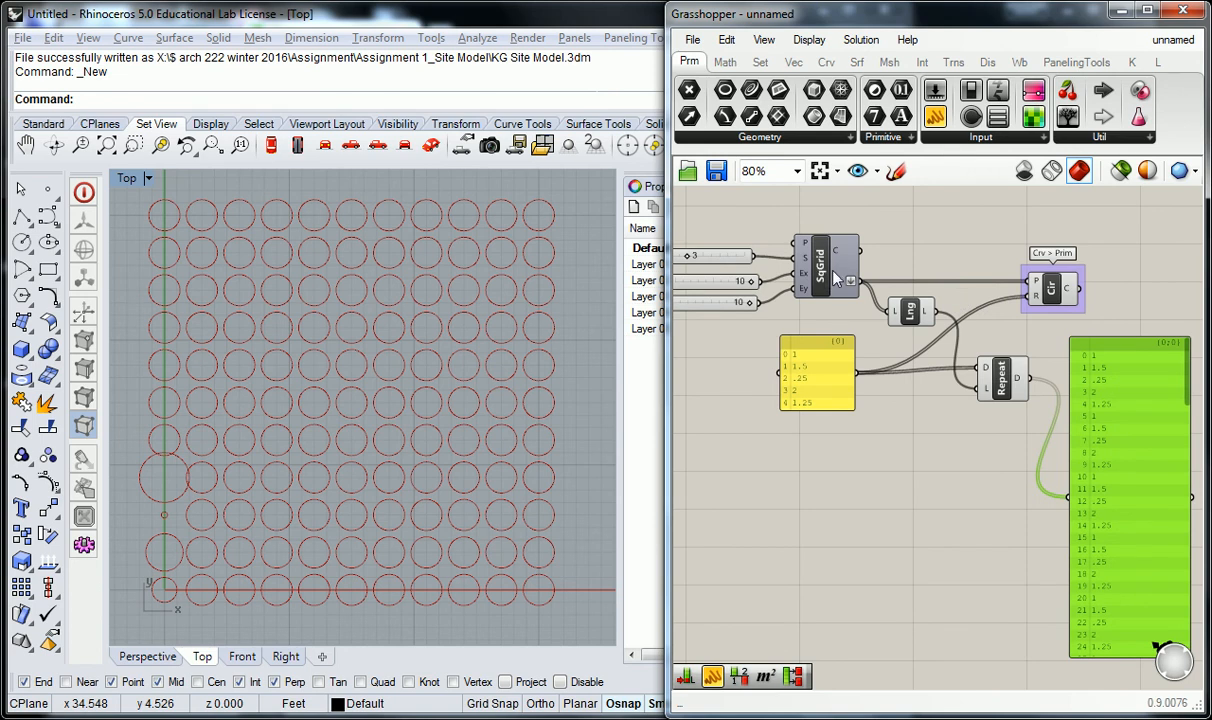
mouse_move(843, 287)
mouse_move(899, 315)
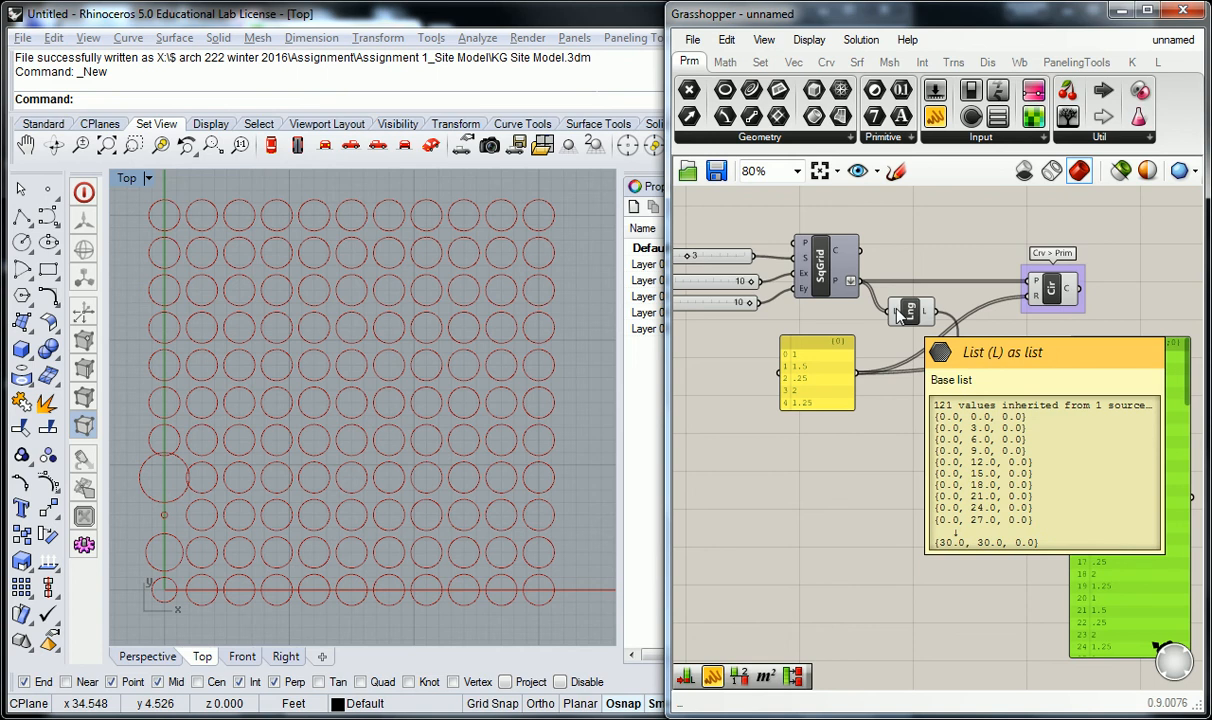
right_click_drag(897, 310, 864, 315)
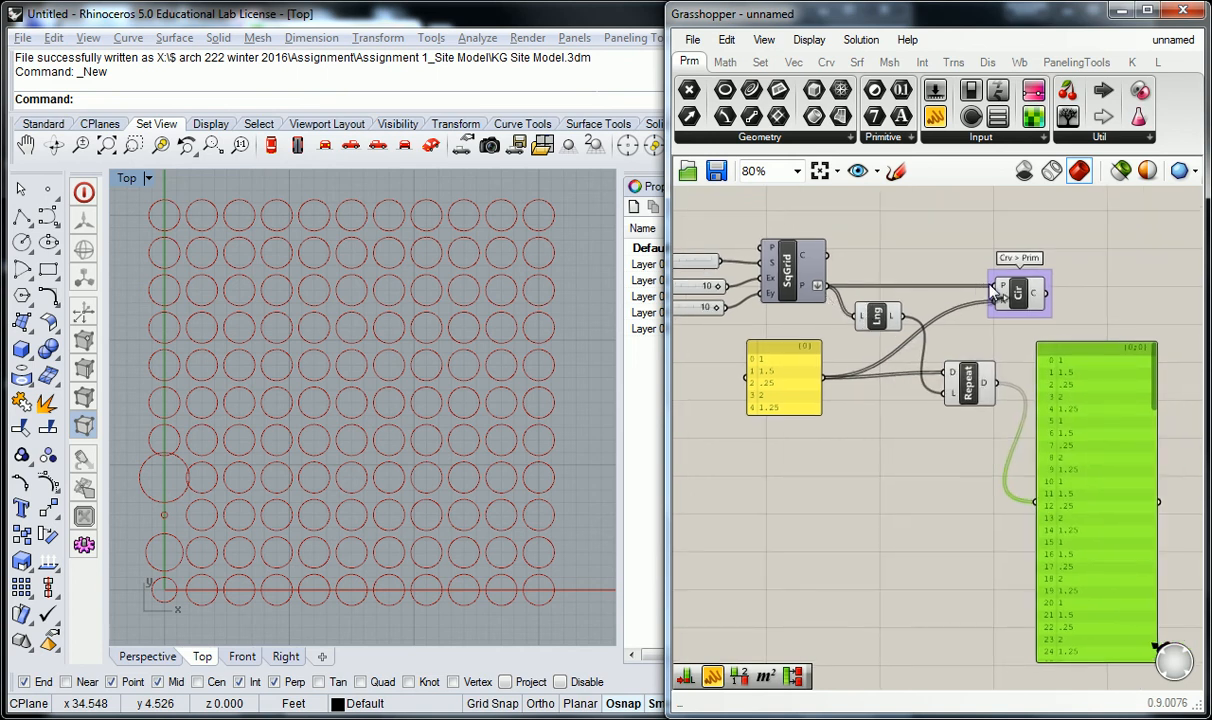
mouse_move(1002, 291)
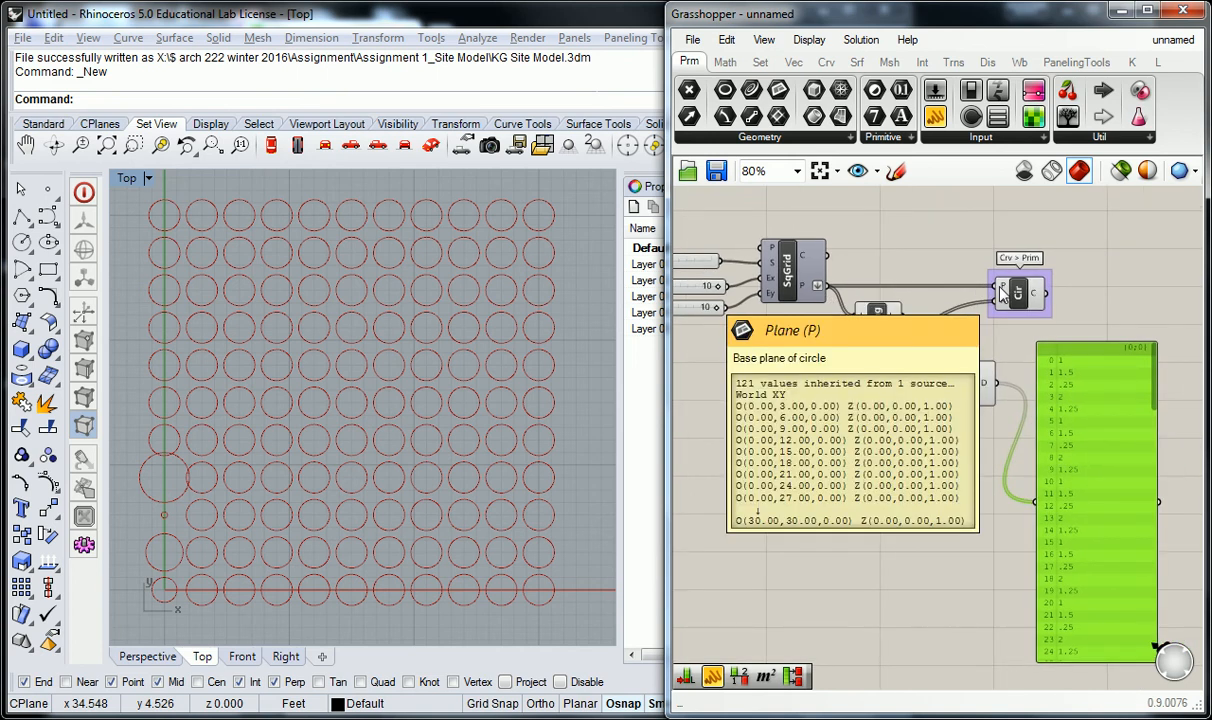
right_click_drag(953, 283, 888, 256)
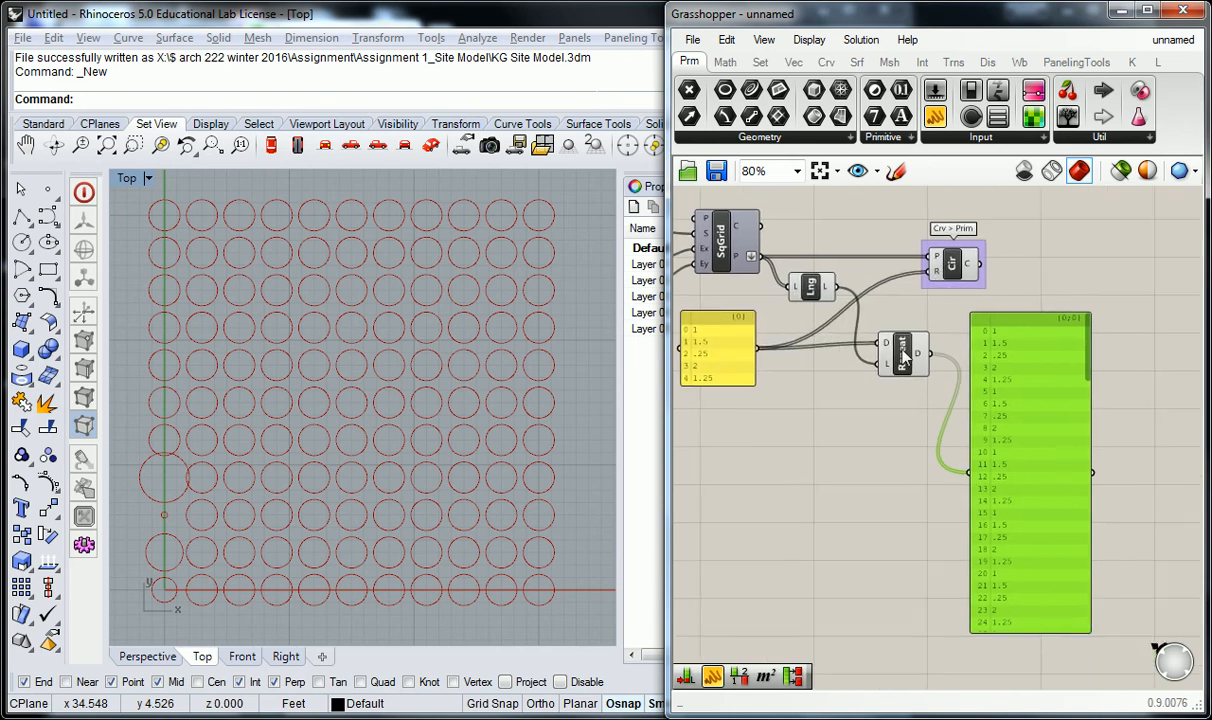
- Adjust the spacing of Repeat Data and its output panel, and connect Repeat Data's output to the Circle's radius input
left_click(893, 365)
left_click_drag(1020, 342, 991, 333)
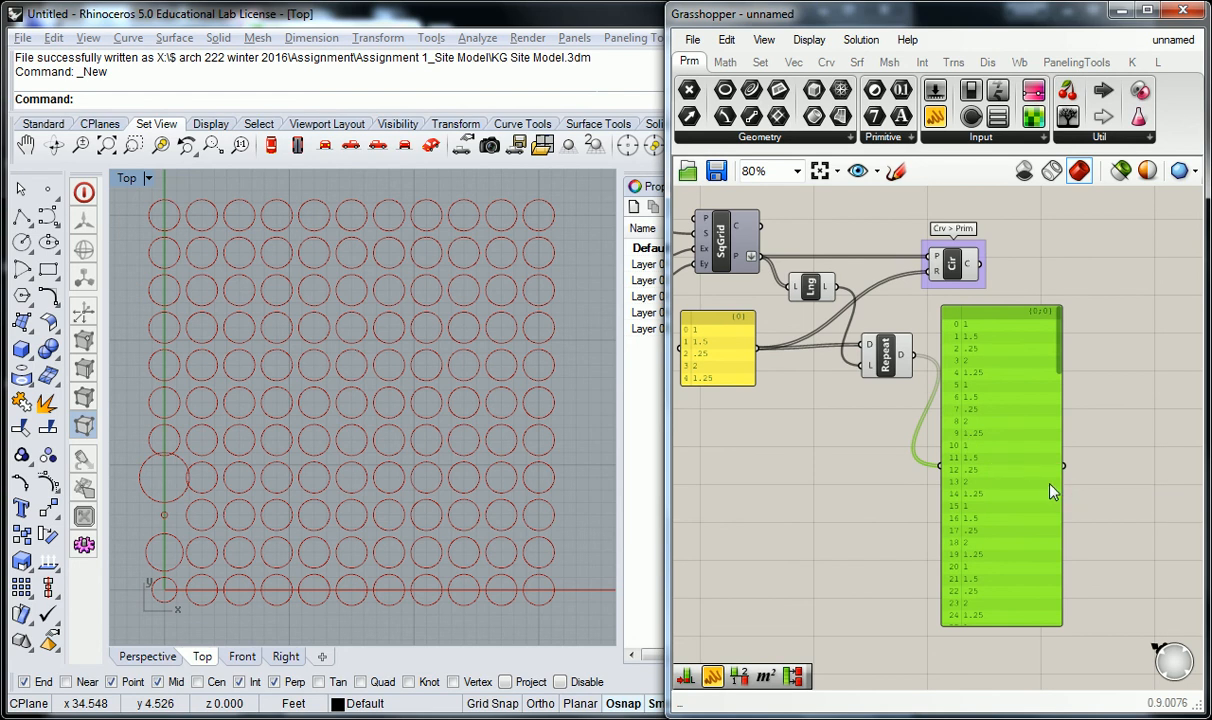
left_click_drag(912, 354, 935, 274)
left_click_drag(982, 329, 1000, 332)
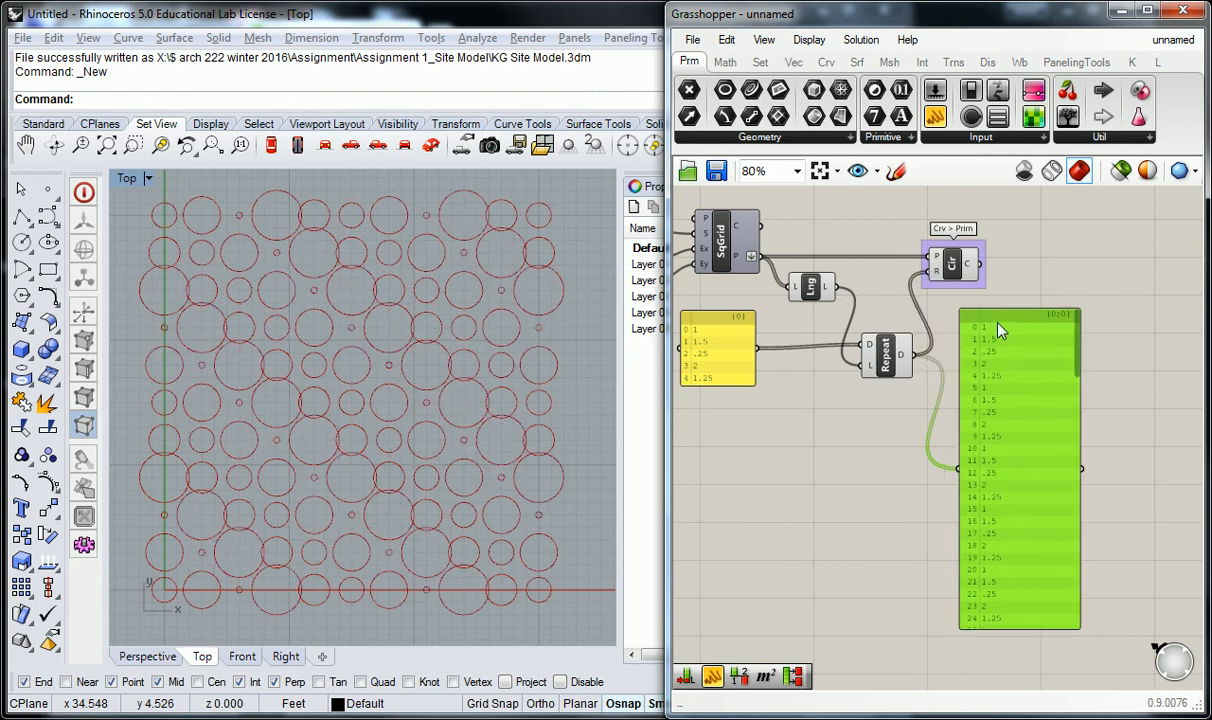
right_click_drag(519, 379, 525, 380)
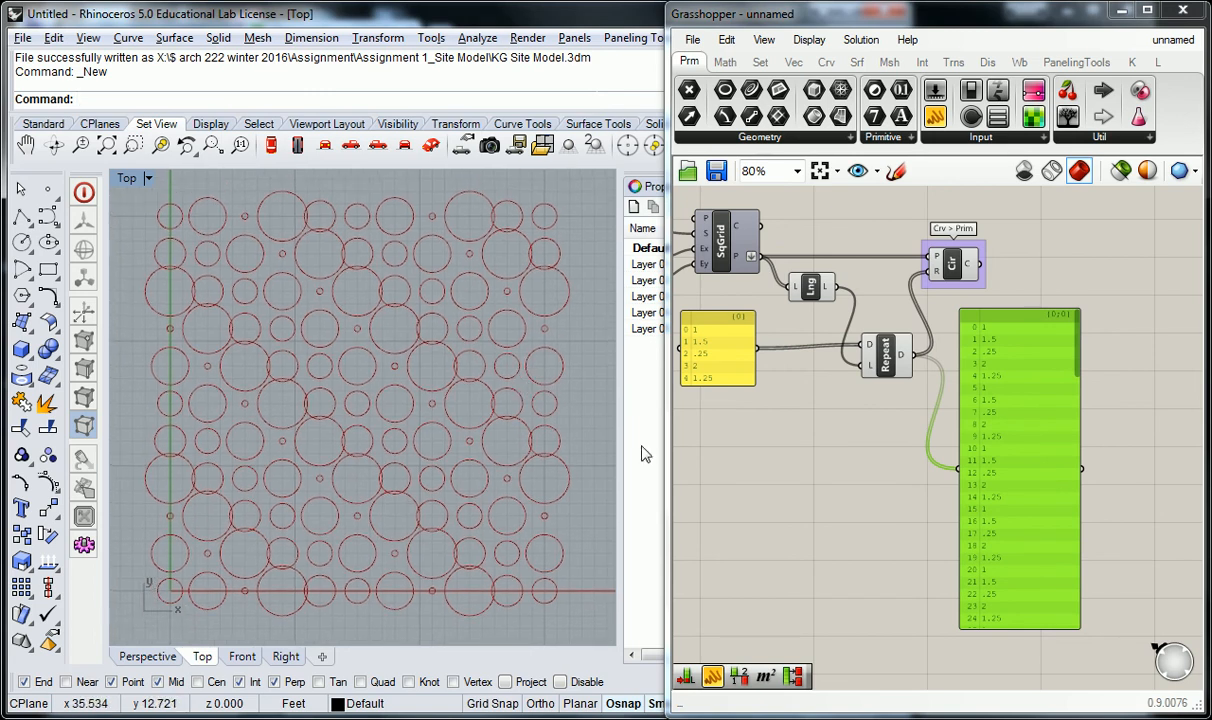
- Move Repeat Data up closer to List Length and shift the Circle component slightly farther from it
left_click(855, 485)
right_click_drag(839, 466, 946, 481)
left_click_drag(997, 378, 988, 345)
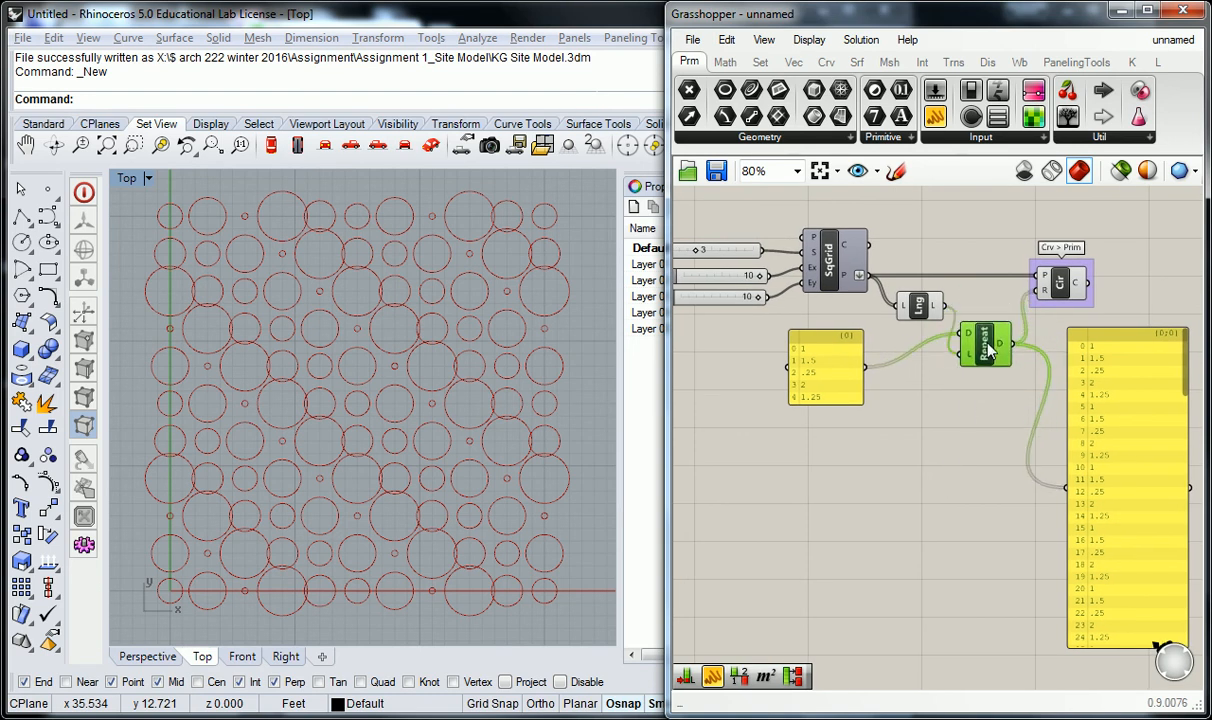
left_click_drag(1068, 285, 1098, 287)
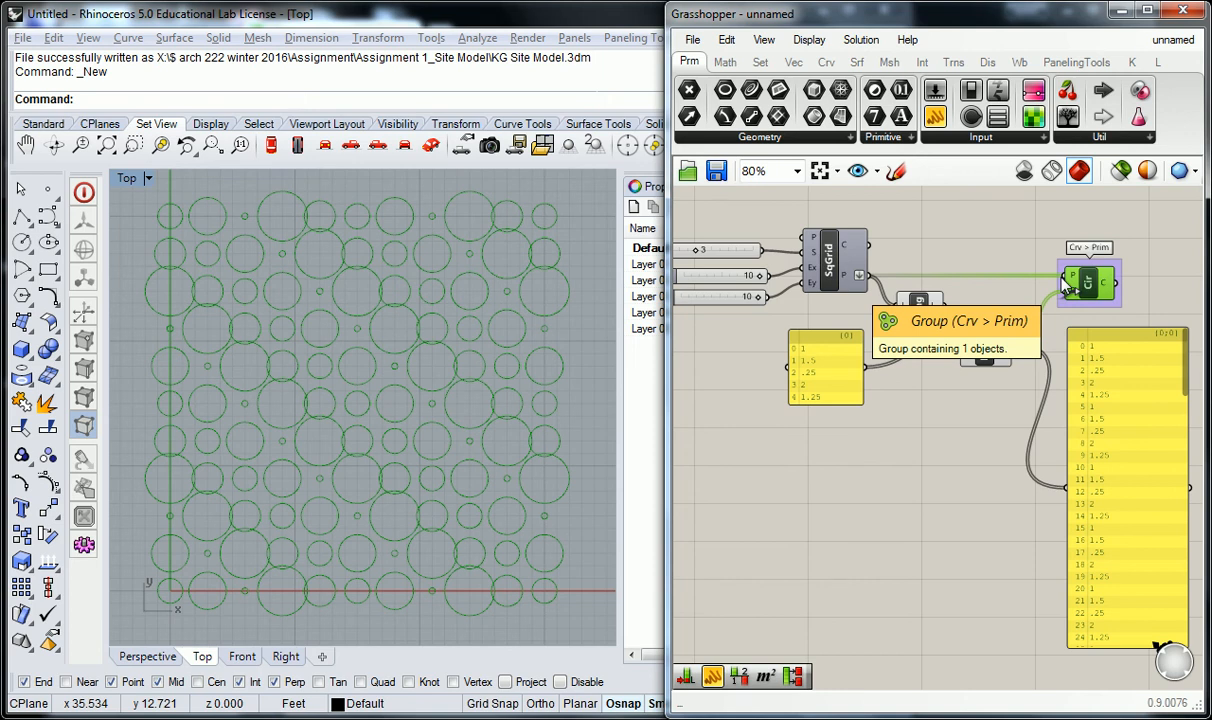
right_click_drag(1000, 384, 953, 378)
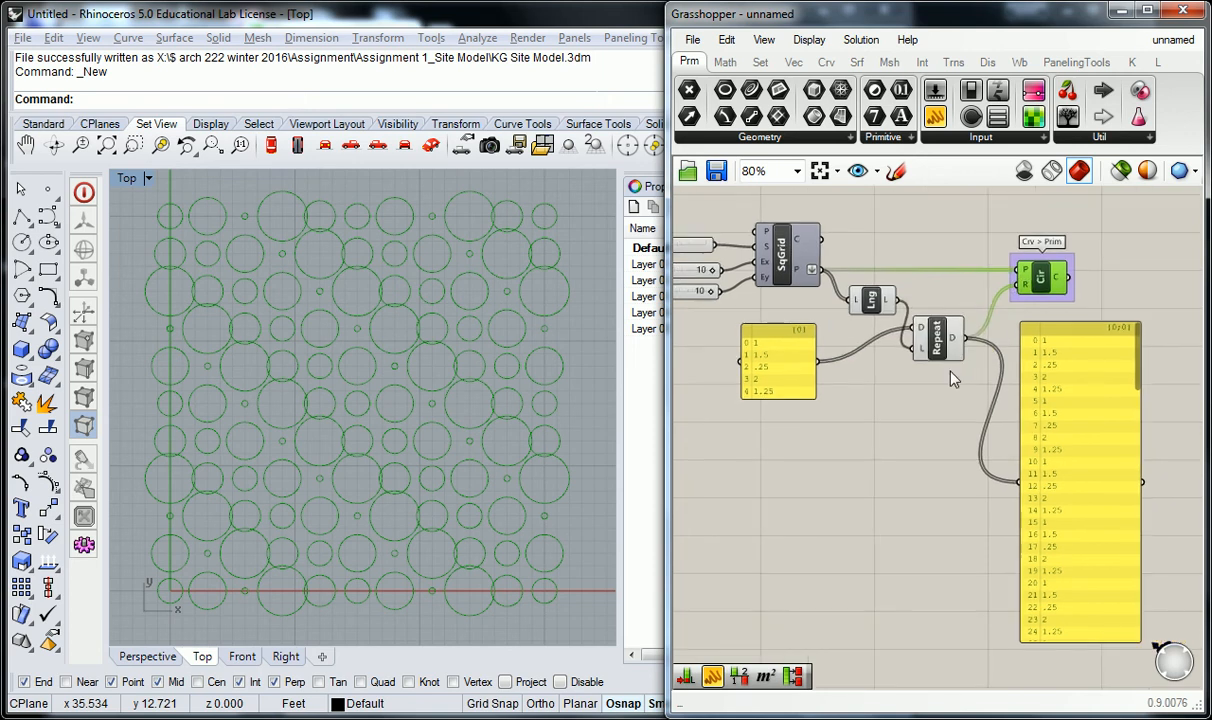
- Group Repeat Data, name the group "Sets > Seq", and move it slightly toward the Circle component
right_click_drag(938, 417, 876, 441)
left_click(903, 340)
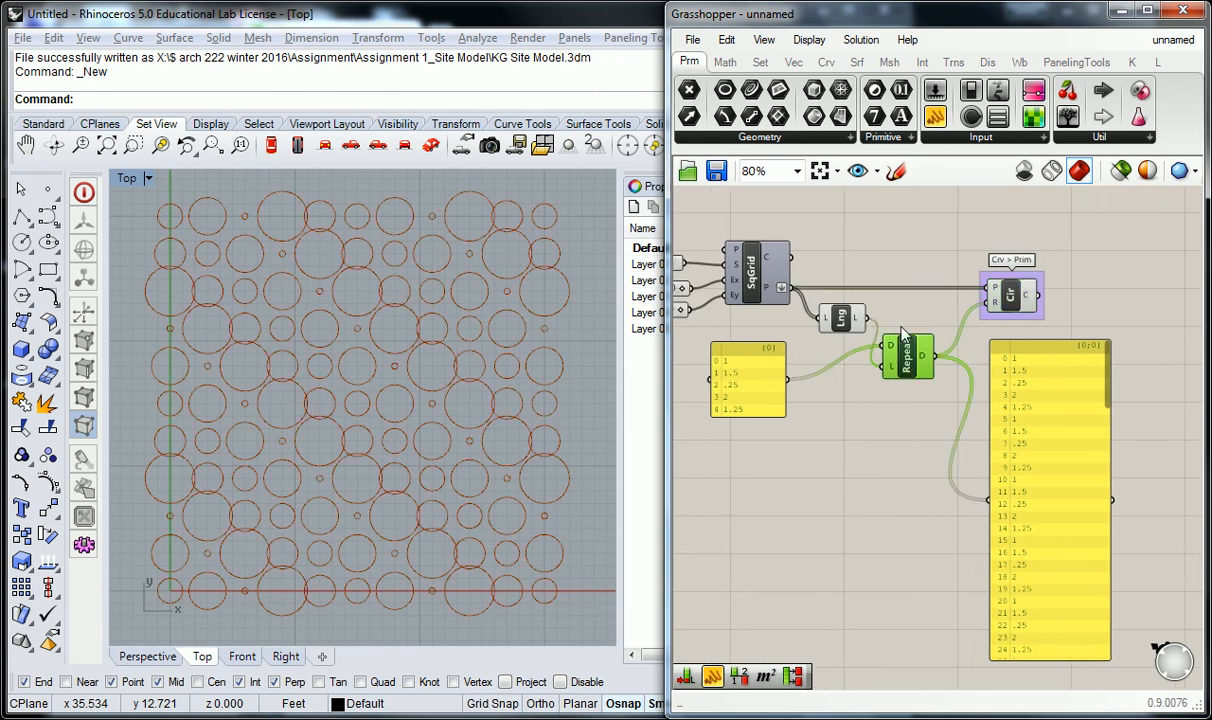
key("ctrl+g")
right_click(915, 333)
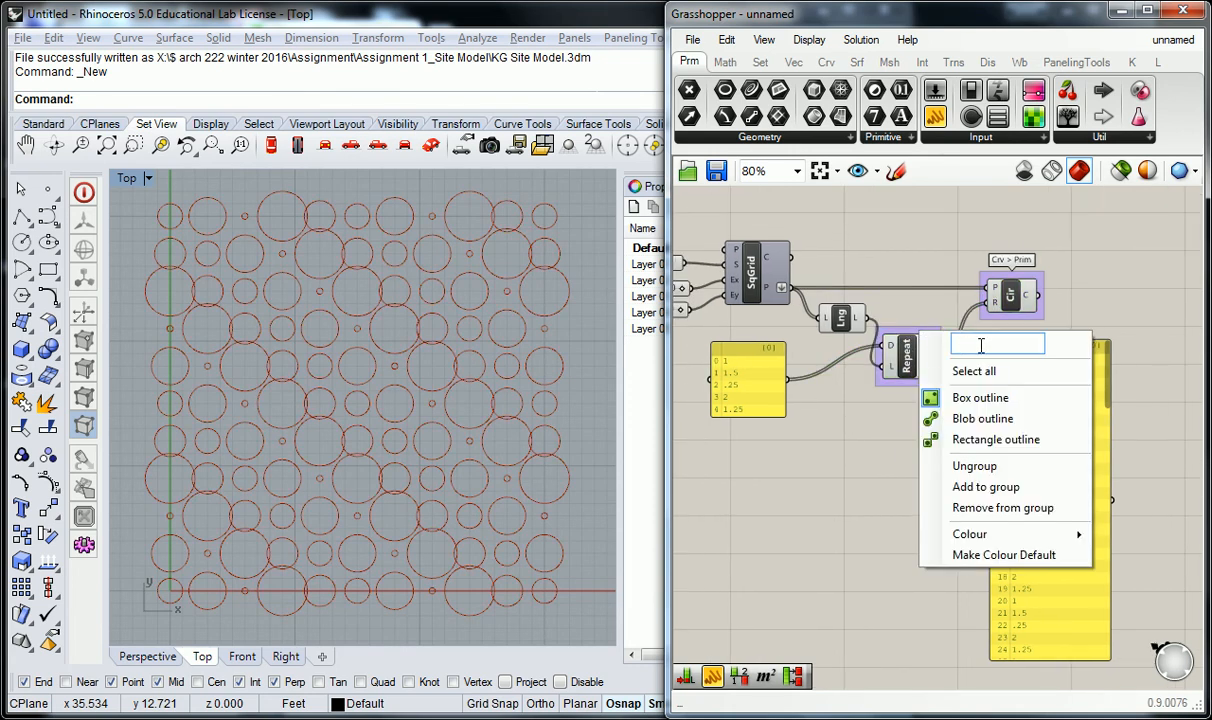
type("Sets > Seq")
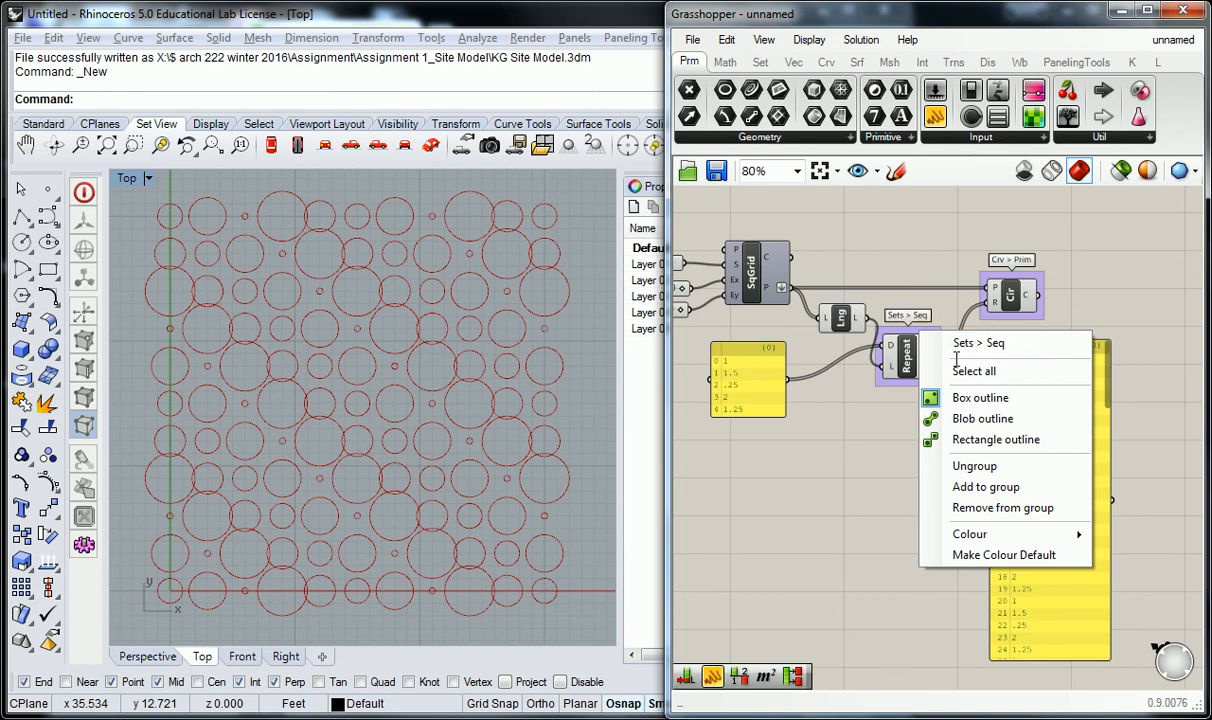
key("Return")
right_click_drag(915, 243, 911, 239)
left_click_drag(915, 352, 934, 352)
left_click(921, 243)
right_click_drag(832, 355, 852, 348)
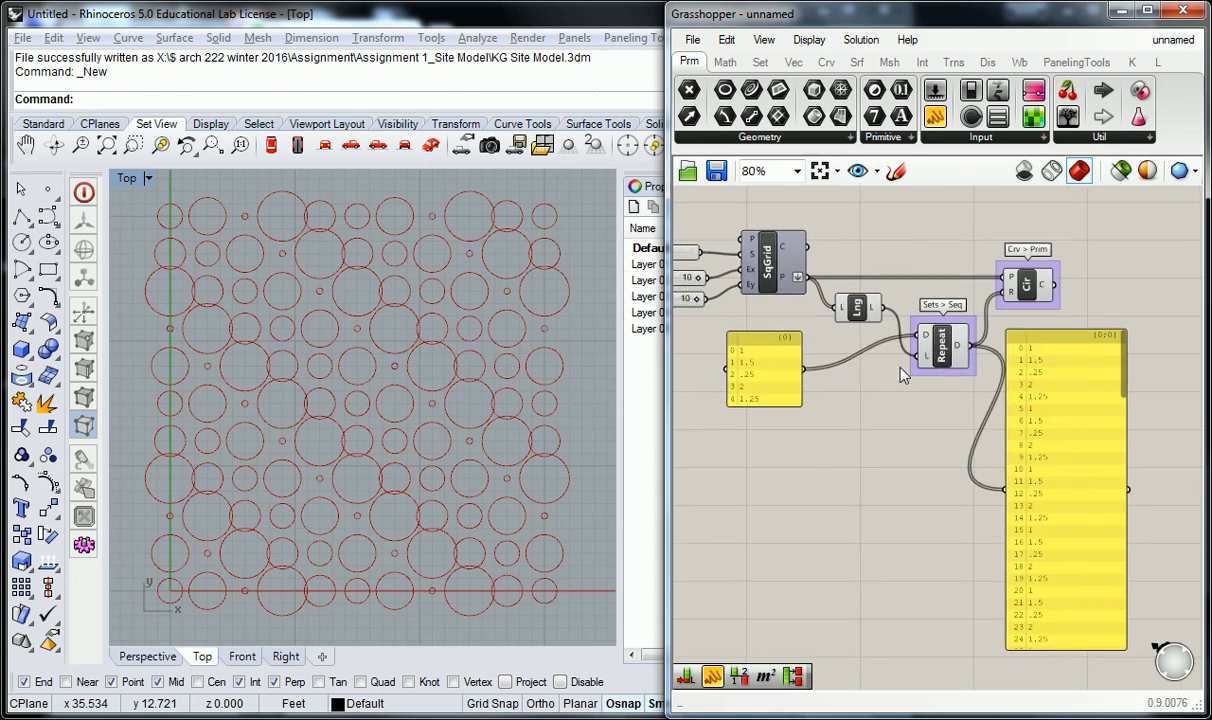
- Examine how the radius panel's list passes through Repeat Data into the output panel and the Circle's radius input
left_click(783, 368)
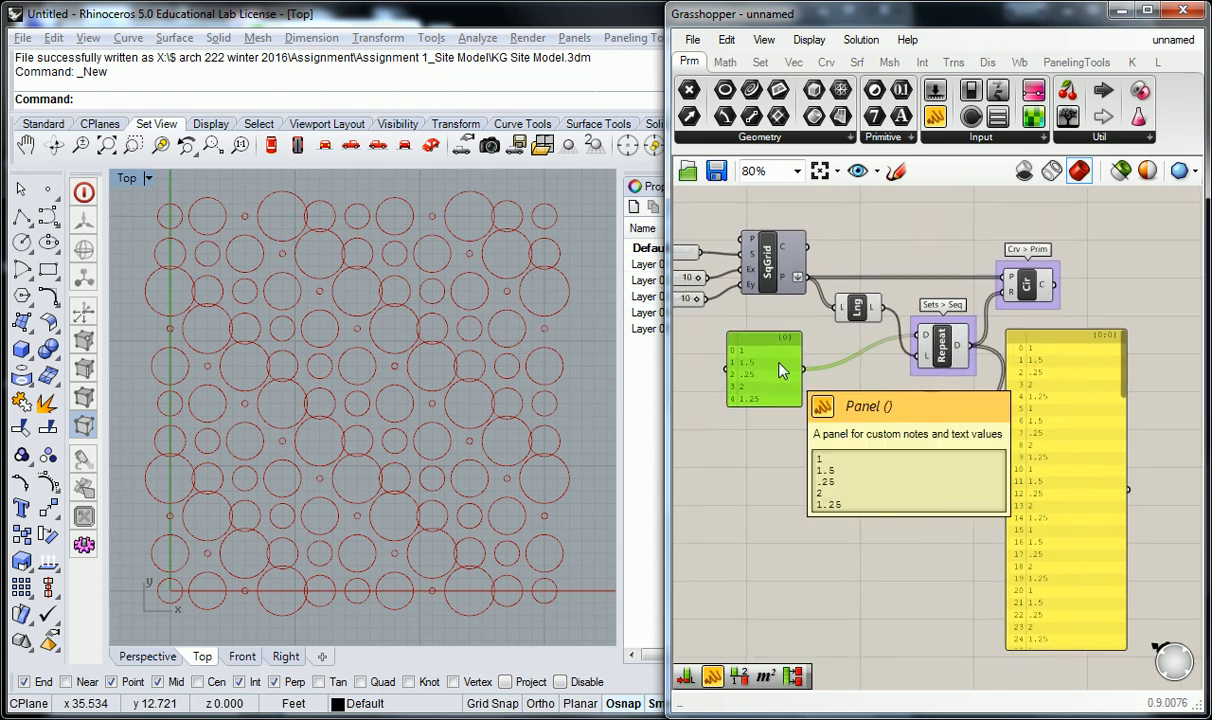
scroll(783, 370, "up", 2)
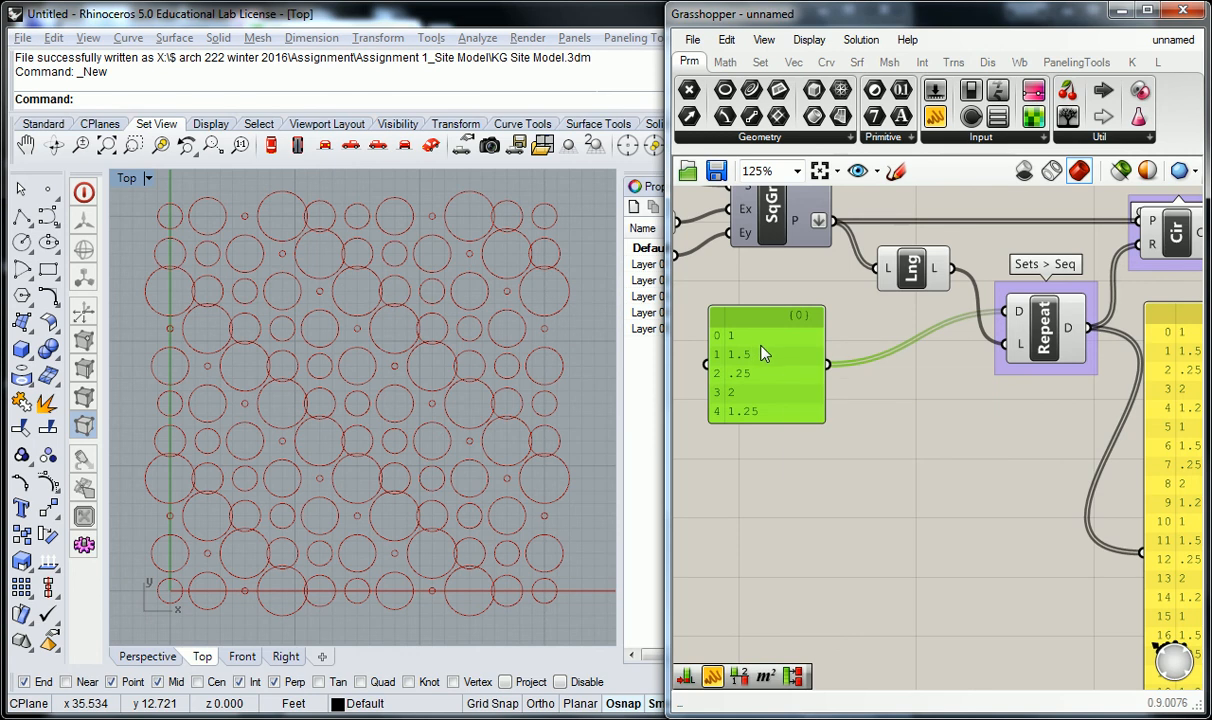
scroll(762, 348, "down", 1)
right_click_drag(863, 406, 732, 422)
left_click(795, 460)
right_click_drag(841, 463, 852, 441)
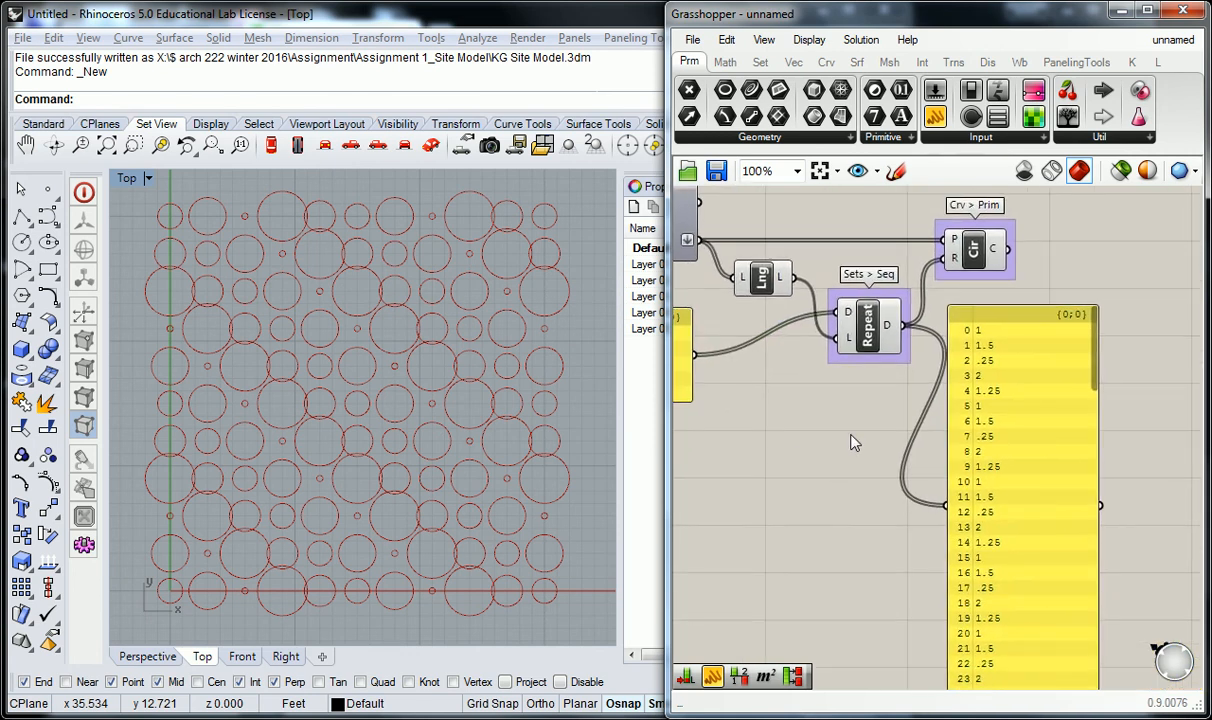
left_click(880, 345)
left_click(1018, 348)
right_click_drag(1018, 348, 1024, 294)
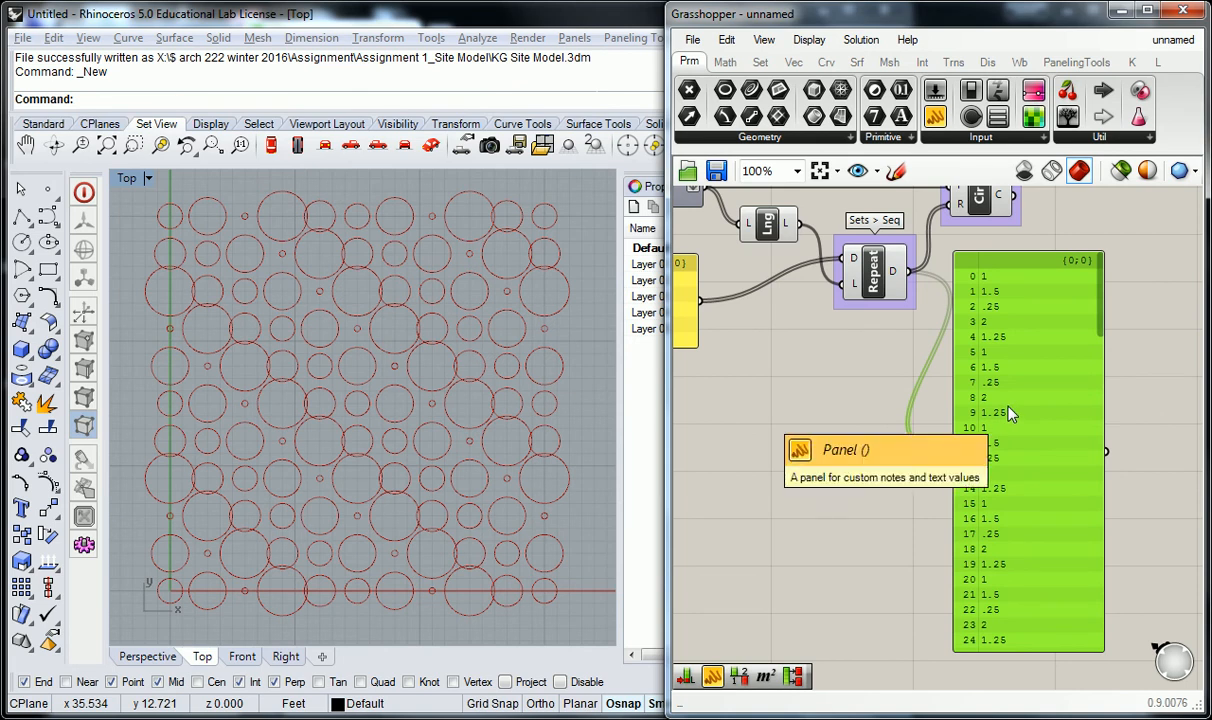
right_click_drag(954, 384, 923, 534)
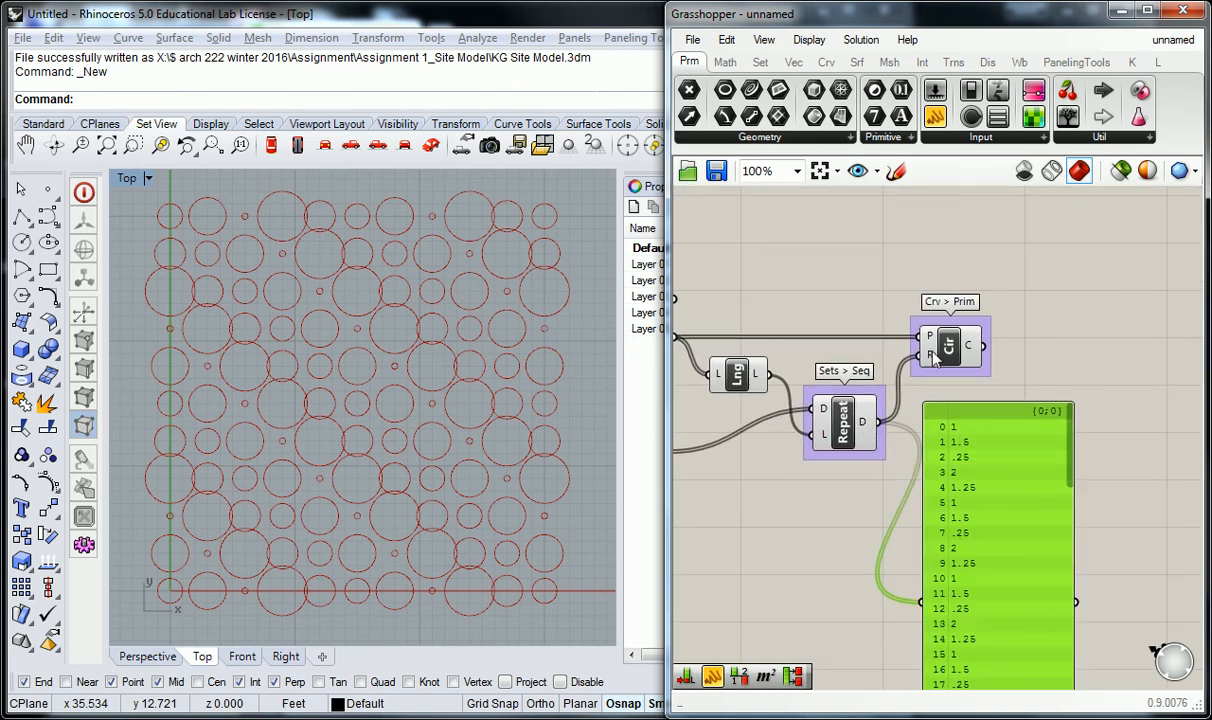
- Delete the panel showing Repeat Data's output and move the radius list panel closer to Repeat Data
mouse_move(937, 362)
key("Delete")
scroll(1021, 380, "down", 3)
scroll(832, 391, "up", 3)
right_click_drag(840, 396, 788, 403)
left_click_drag(766, 419, 857, 420)
right_click_drag(842, 398, 949, 396)
scroll(1050, 290, "down", 1)
right_click_drag(1055, 291, 1022, 303)
left_click(757, 265)
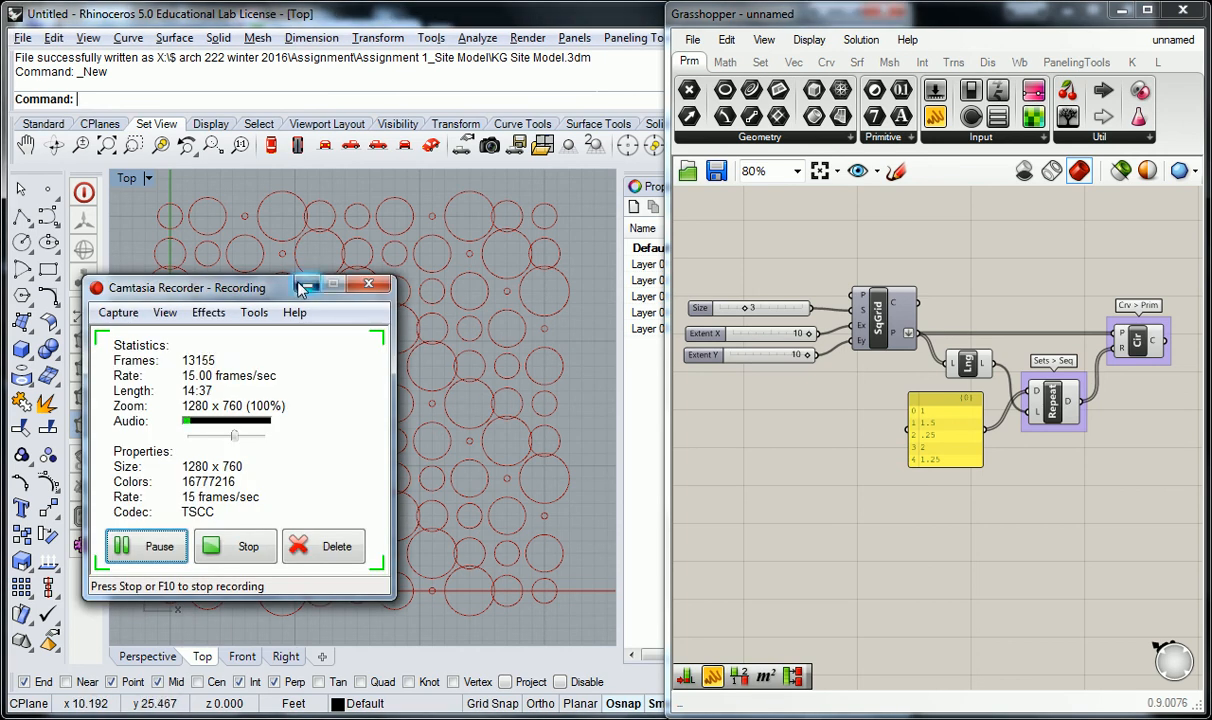
left_click(305, 285)
mouse_move(417, 379)
right_mouse_down()
mouse_move(415, 358)
mouse_move(422, 387)
right_mouse_up()
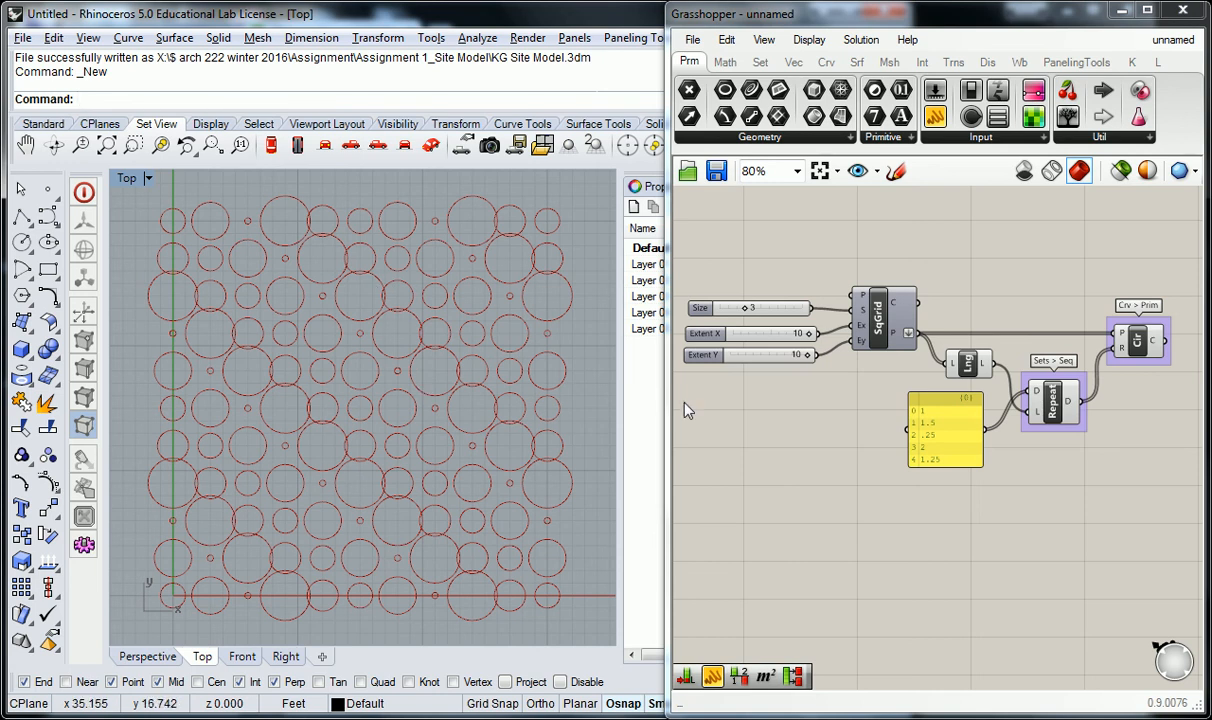
scroll(487, 341, "down", 4)
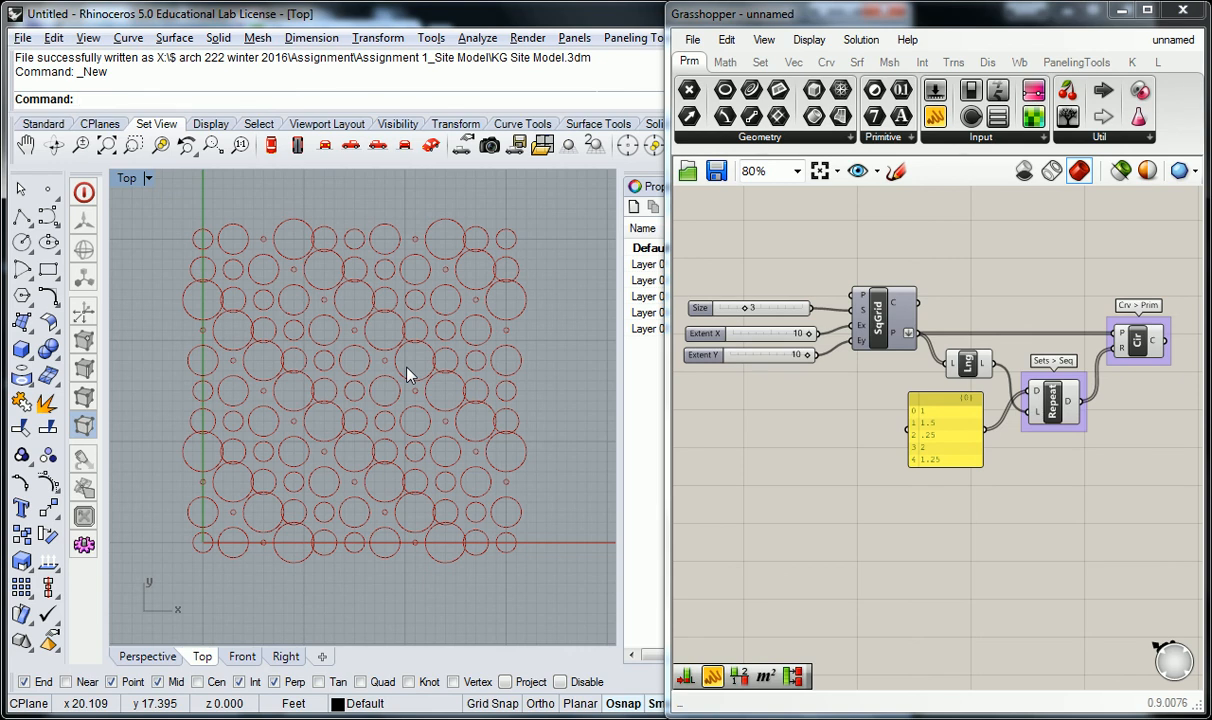
- Set the square grid's Size slider to 6 to test how the circle pattern responds to wider spacing
right_click(753, 248)
left_click(710, 302)
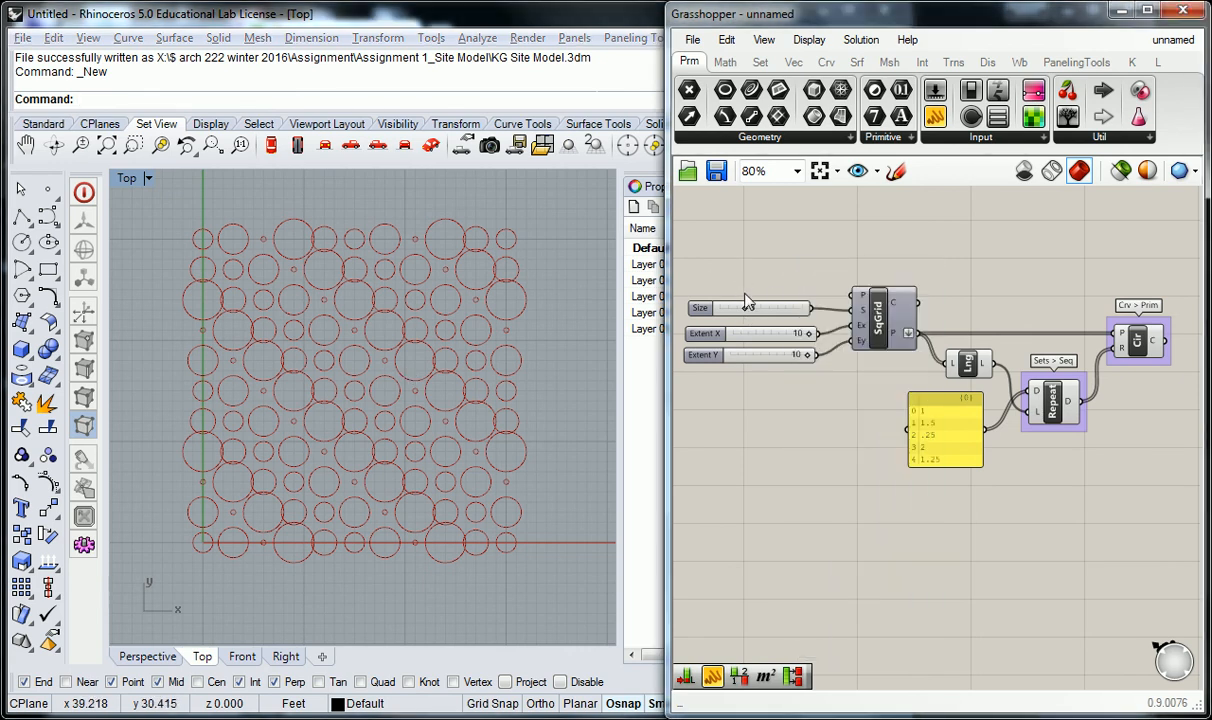
left_click_drag(748, 312, 772, 314)
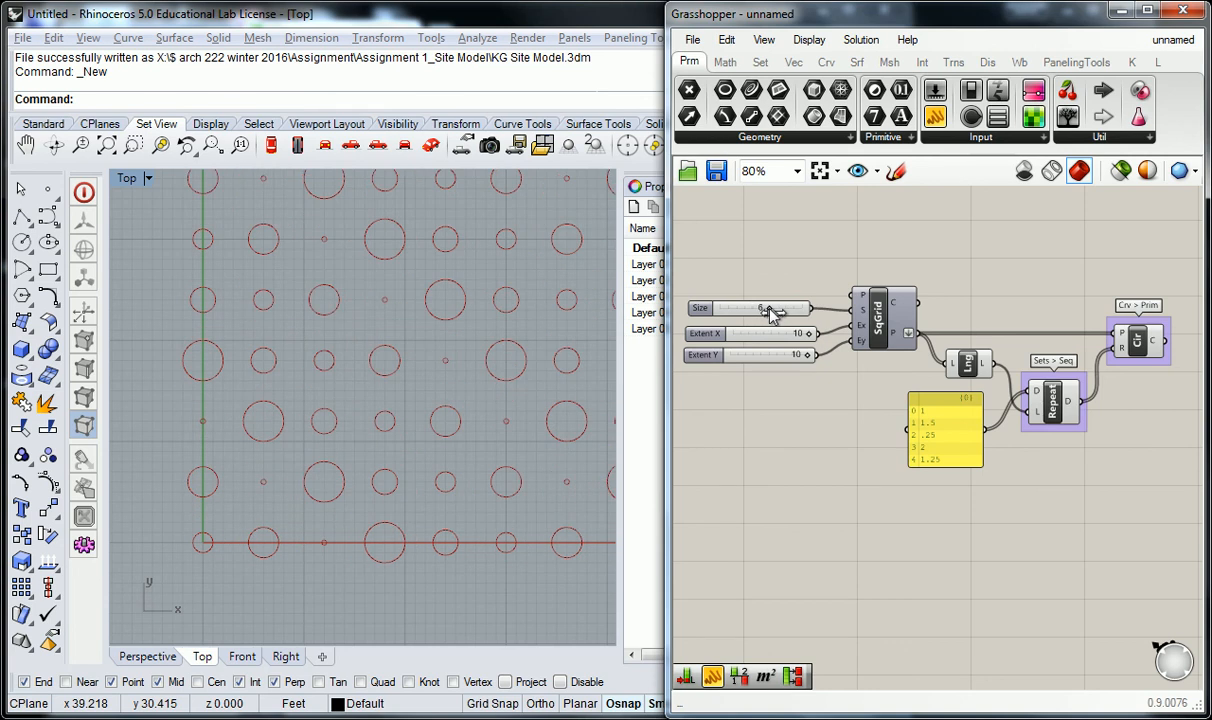
scroll(405, 285, "down", 6)
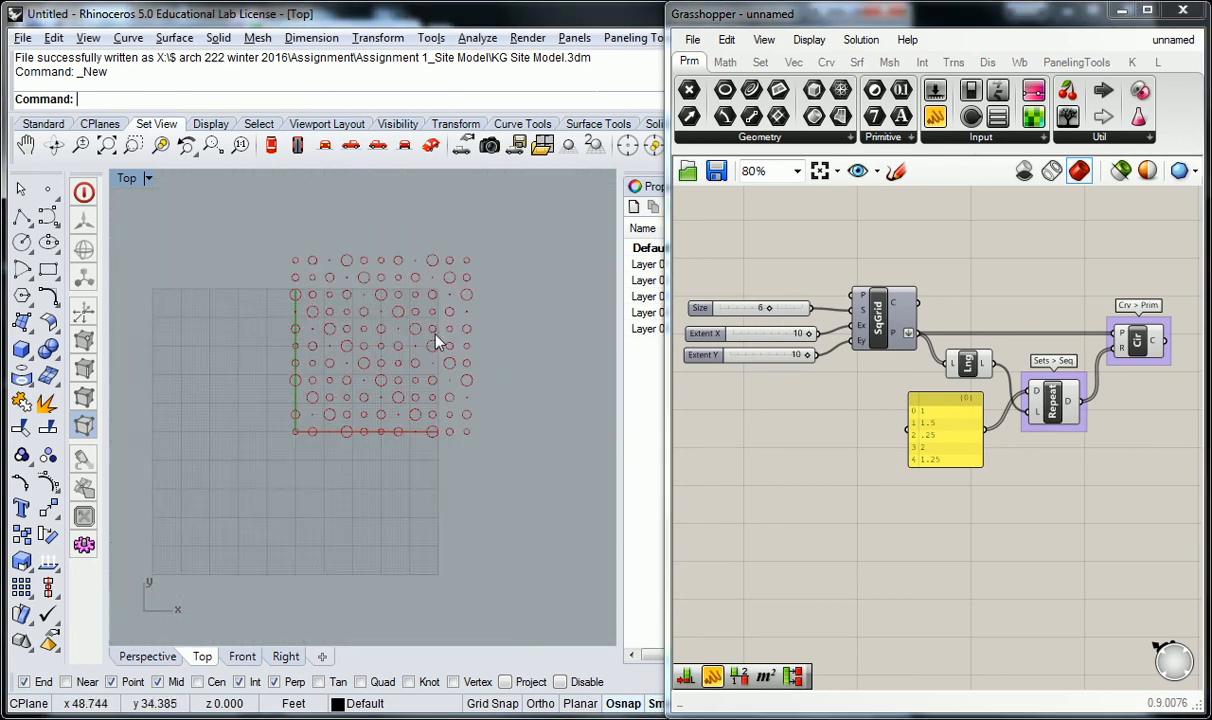
scroll(420, 340, "up", 3)
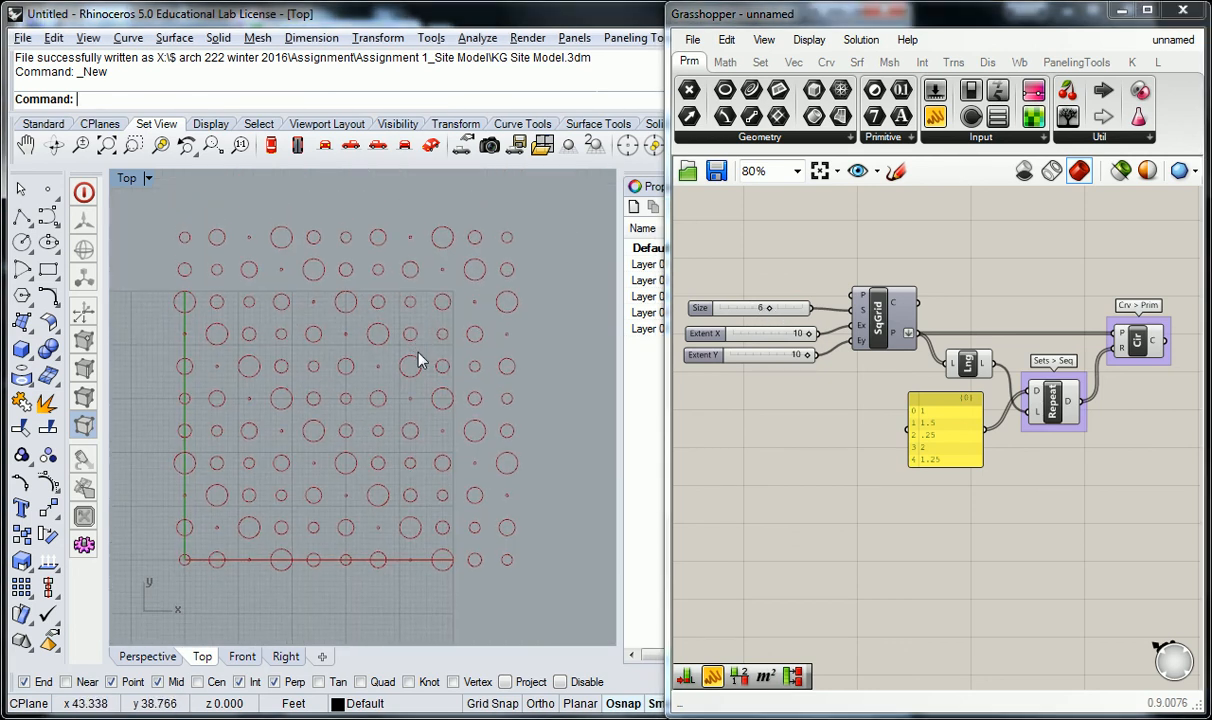
- Reduce the square grid's Size slider to 4, check the circle pattern, and set the slider to 3
left_click_drag(768, 311, 755, 314)
scroll(320, 420, "up", 3)
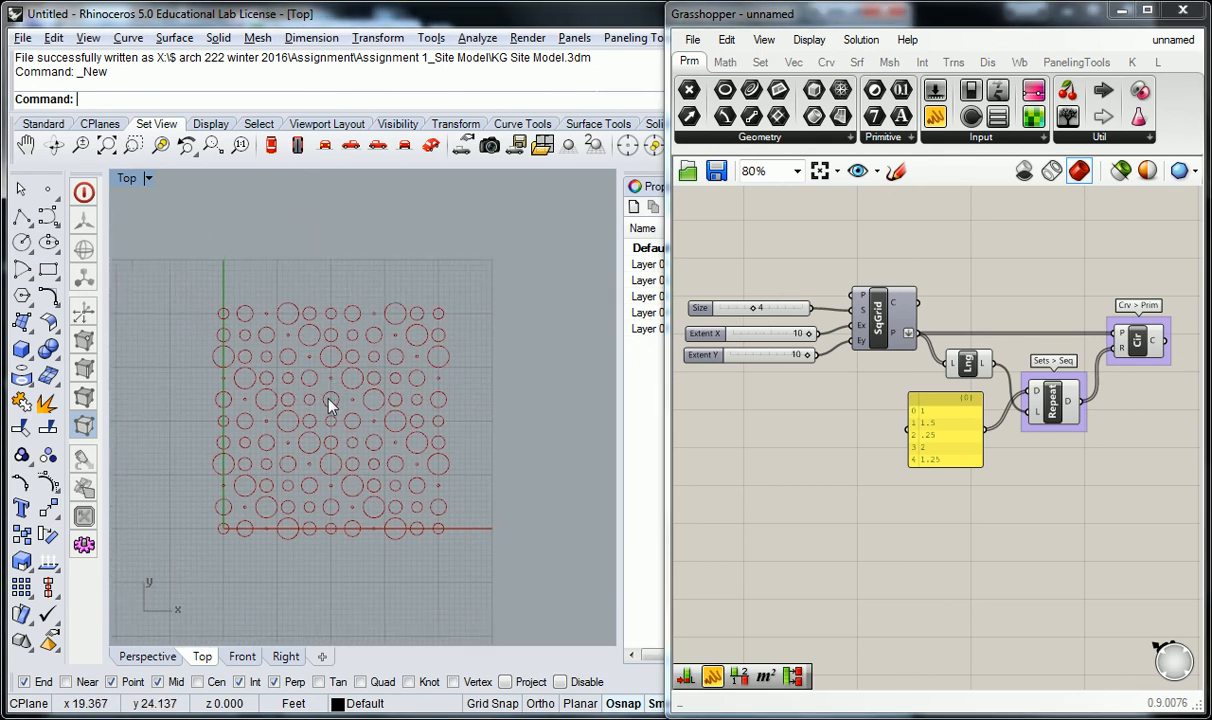
scroll(325, 420, "down", 3)
left_click_drag(757, 313, 750, 313)
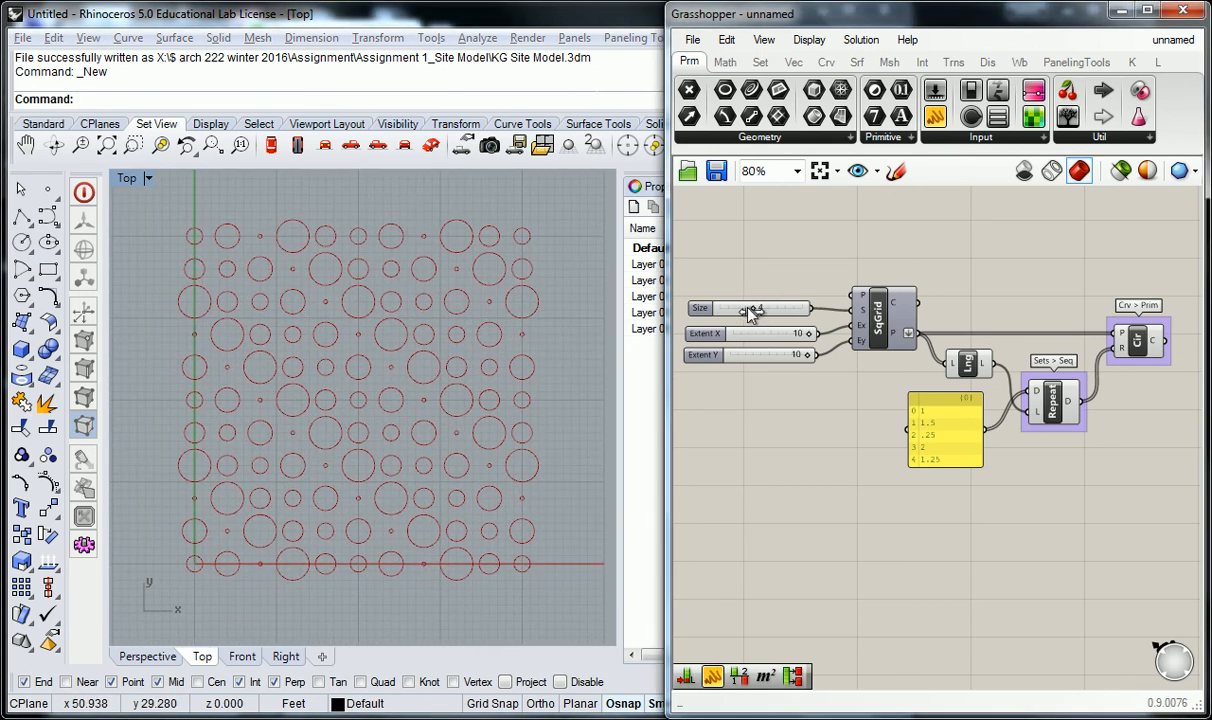
right_click_drag(330, 466, 383, 443)
scroll(354, 448, "up", 4)
scroll(356, 457, "down", 2)
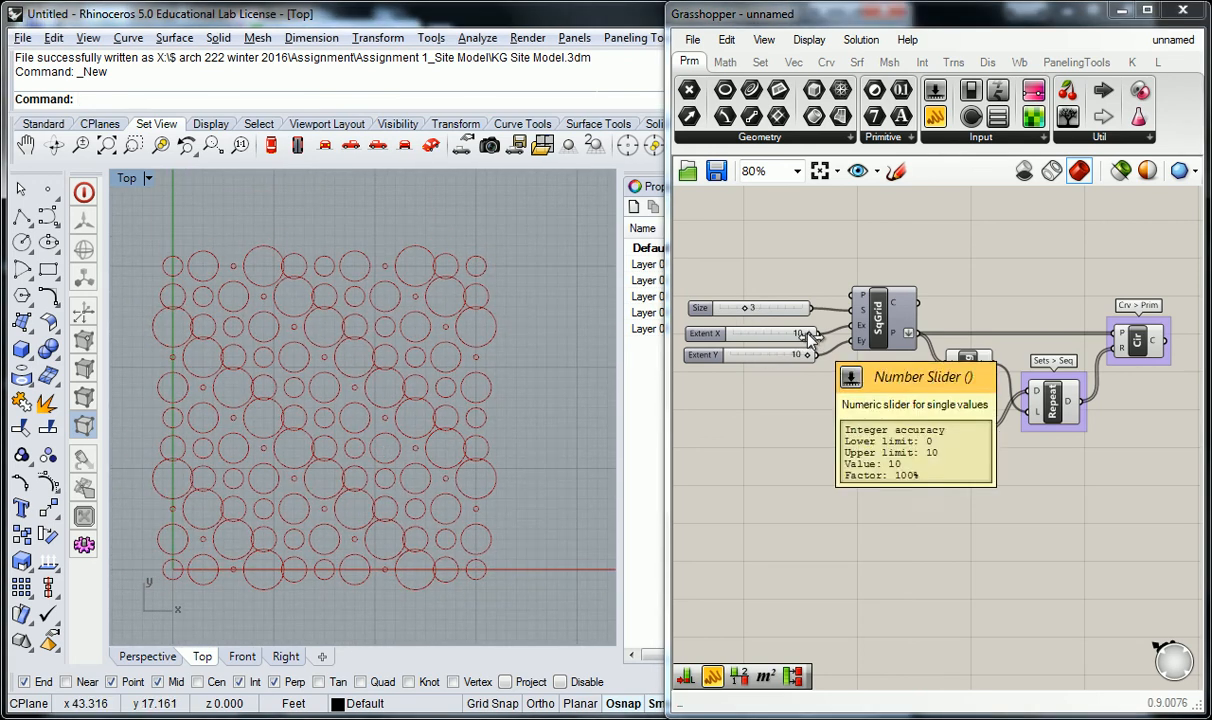
- Set the square grid's Extent X slider to 10 and its Extent Y slider to 9
left_click(807, 335)
mouse_move(807, 334)
left_mouse_down()
mouse_move(760, 341)
mouse_move(824, 338)
left_mouse_up()
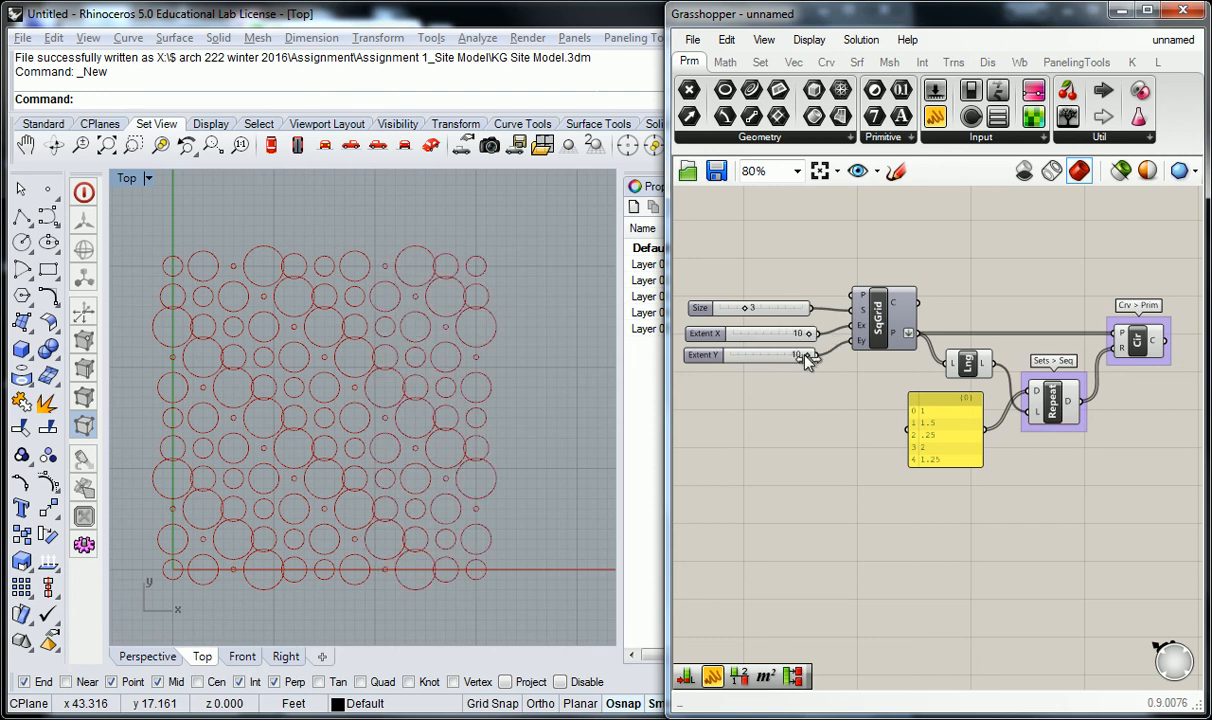
left_click_drag(806, 360, 800, 360)
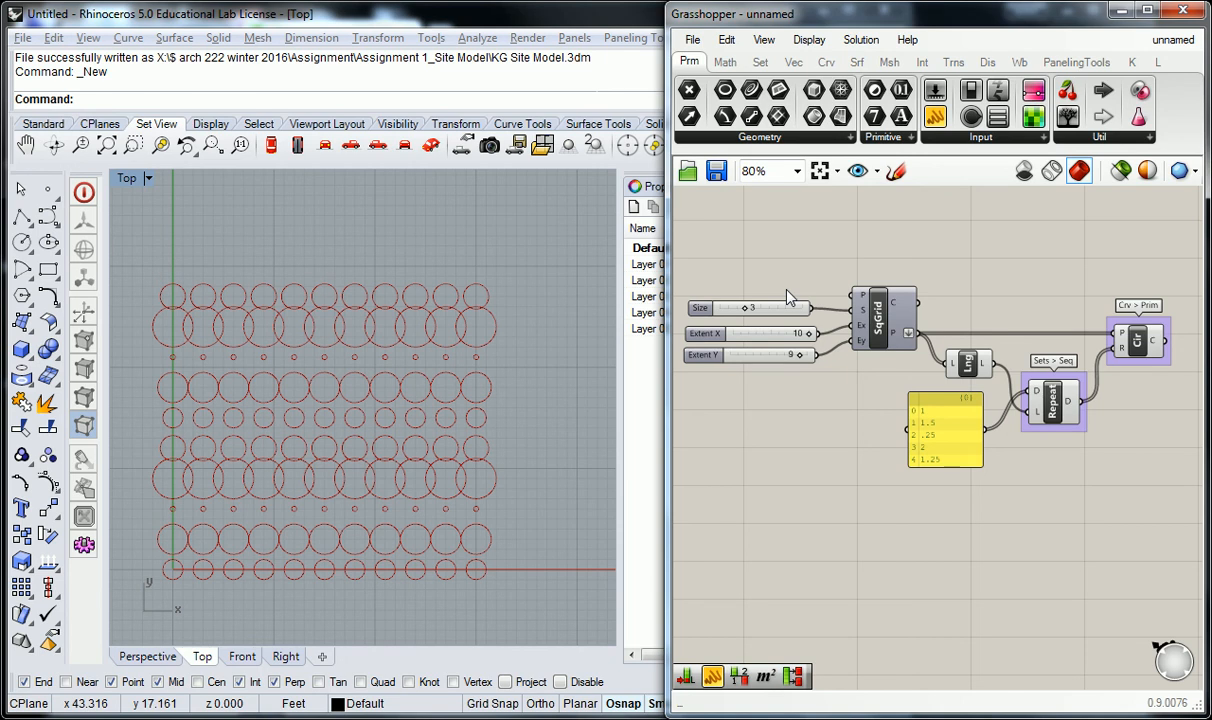
right_click_drag(788, 297, 810, 285)
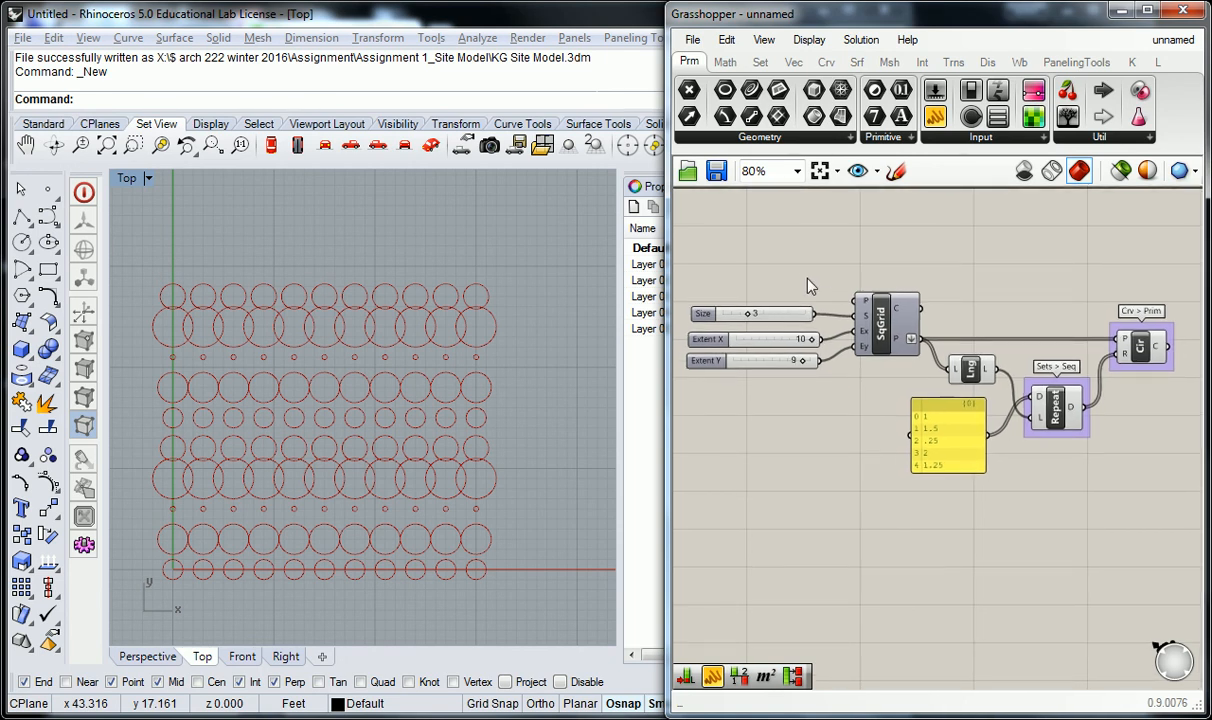
- Set the square grid's Extent Y slider to 10
left_click(1053, 412)
right_click_drag(1057, 275, 1019, 273)
left_click(1016, 275)
right_click_drag(767, 360, 800, 370)
mouse_move(800, 370)
left_mouse_down()
mouse_move(755, 380)
mouse_move(815, 381)
mouse_move(735, 377)
mouse_move(822, 375)
left_mouse_up()
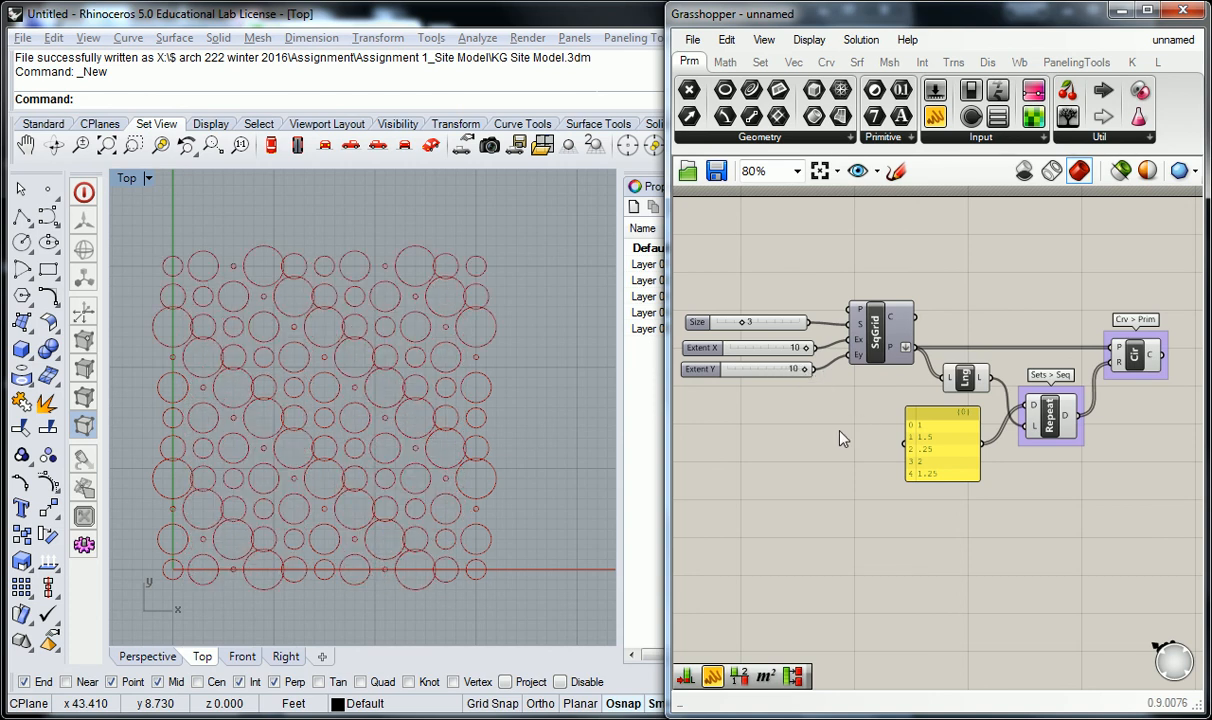